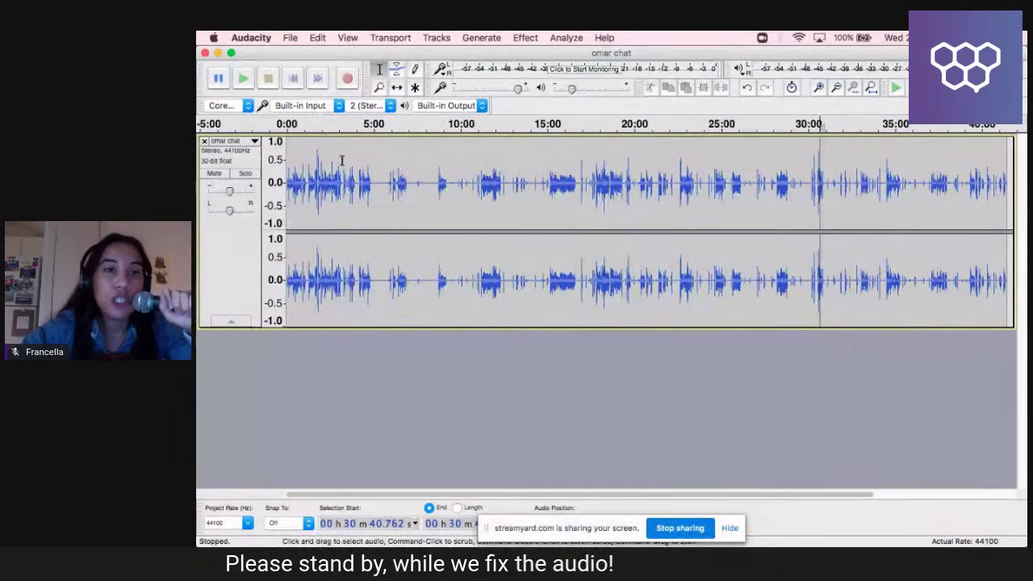
Select the entire stereo recording and convert it to a mono track.
{"action": "key", "text": "super+a"}
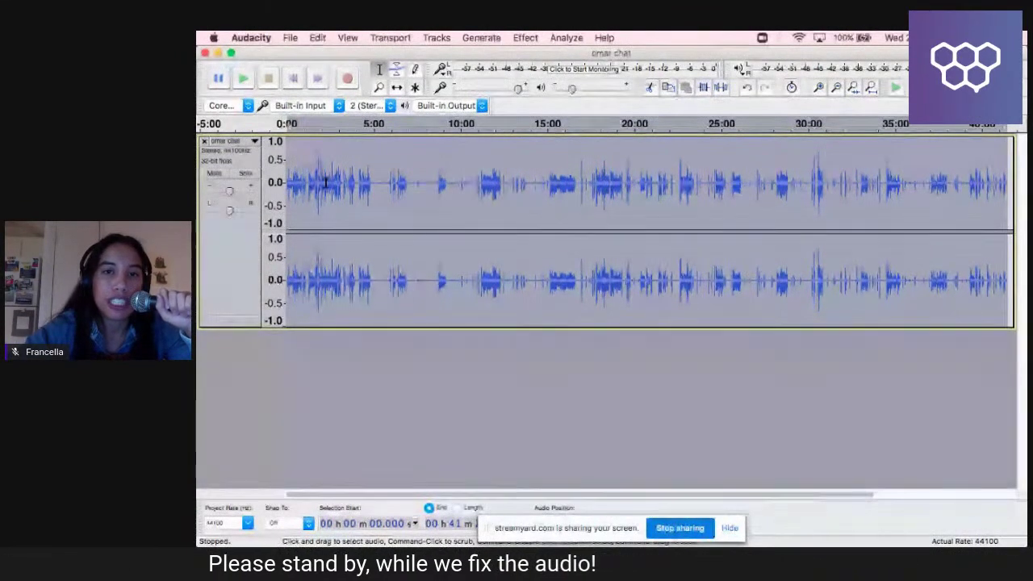
{"action": "left_click", "coordinate": [397, 209]}
{"action": "left_click", "coordinate": [351, 190]}
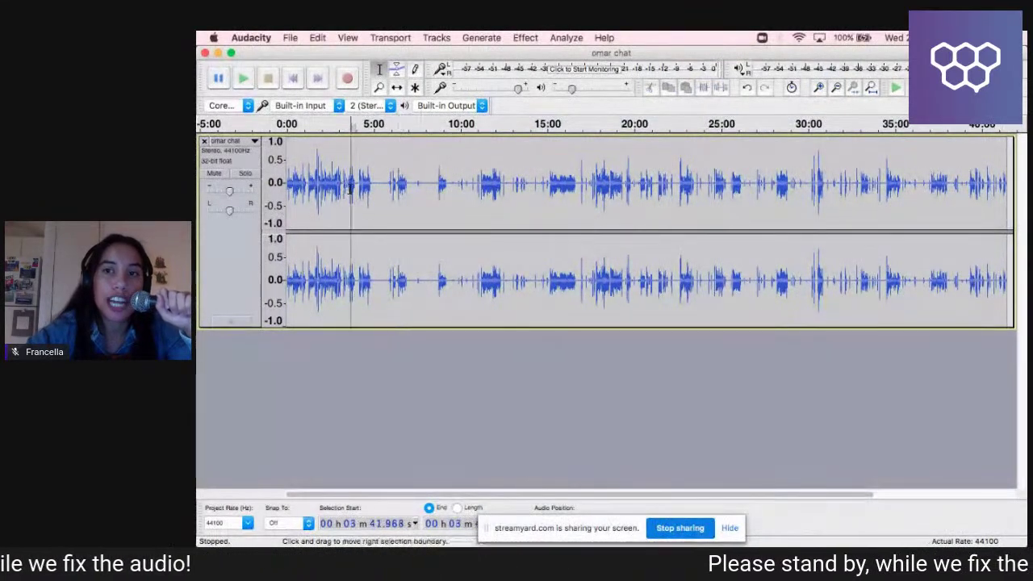
{"action": "key", "text": "super+a"}
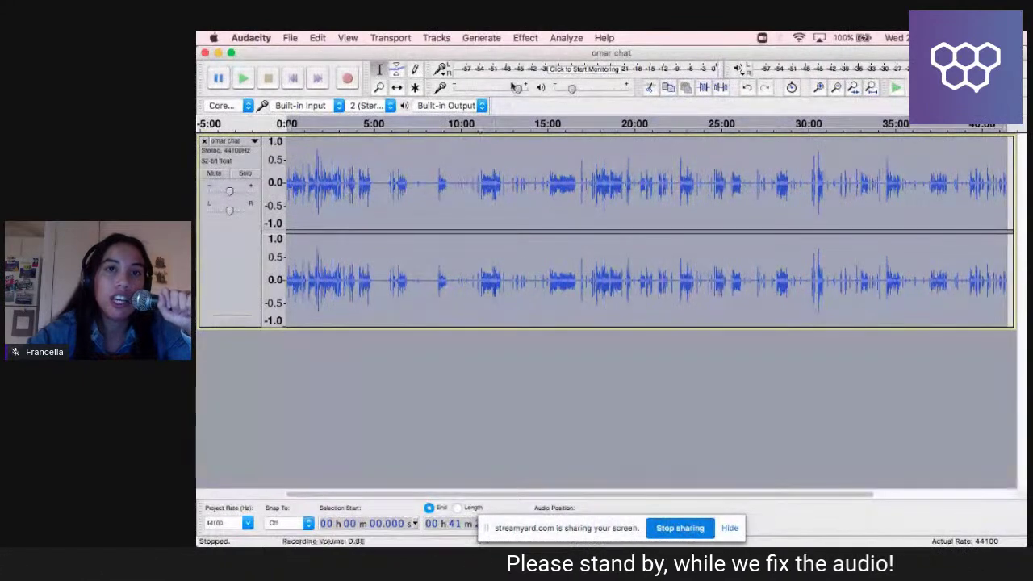
{"action": "left_click", "coordinate": [438, 37]}
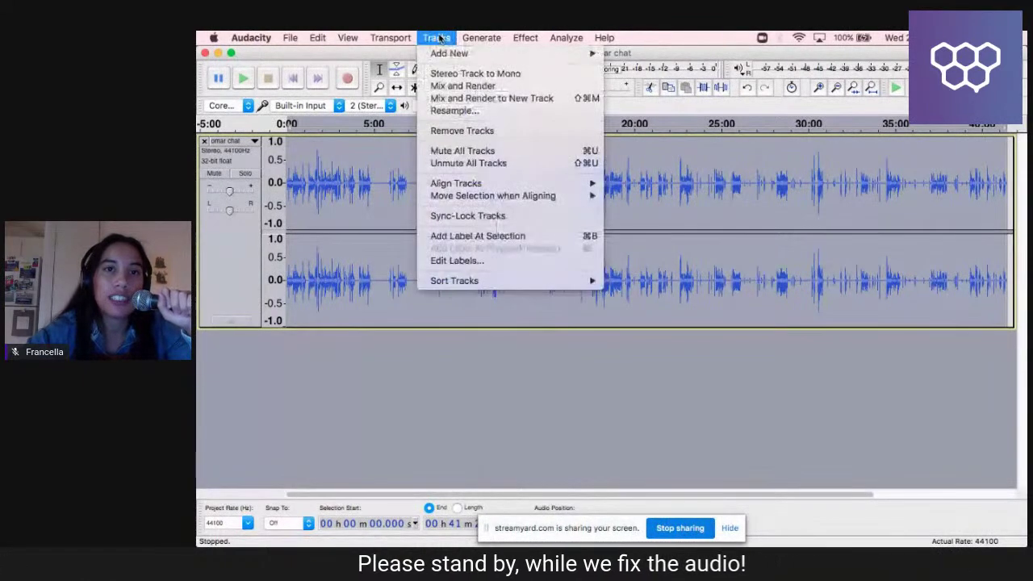
{"action": "left_click", "coordinate": [460, 73]}
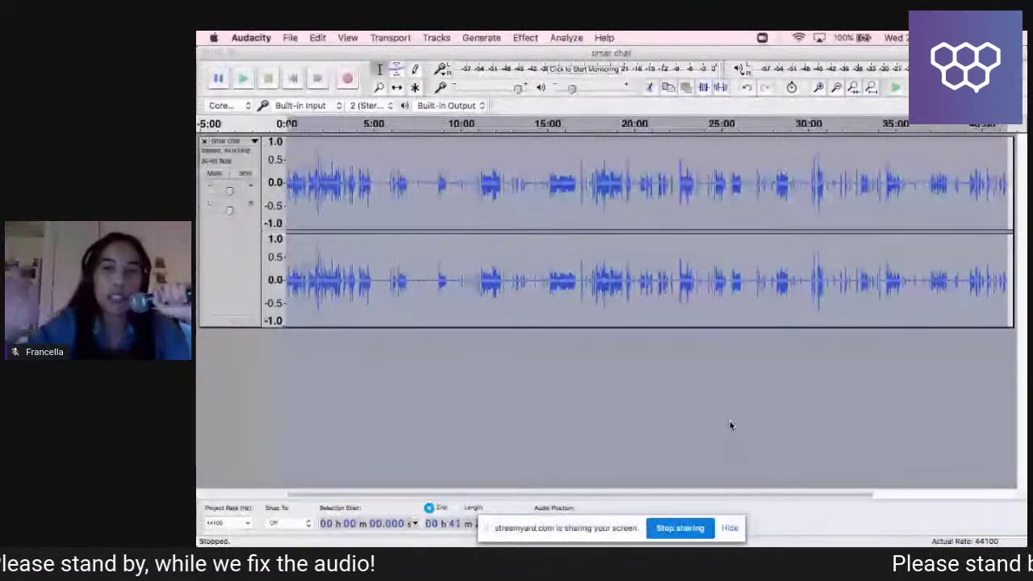
{"action": "left_click", "coordinate": [729, 425]}
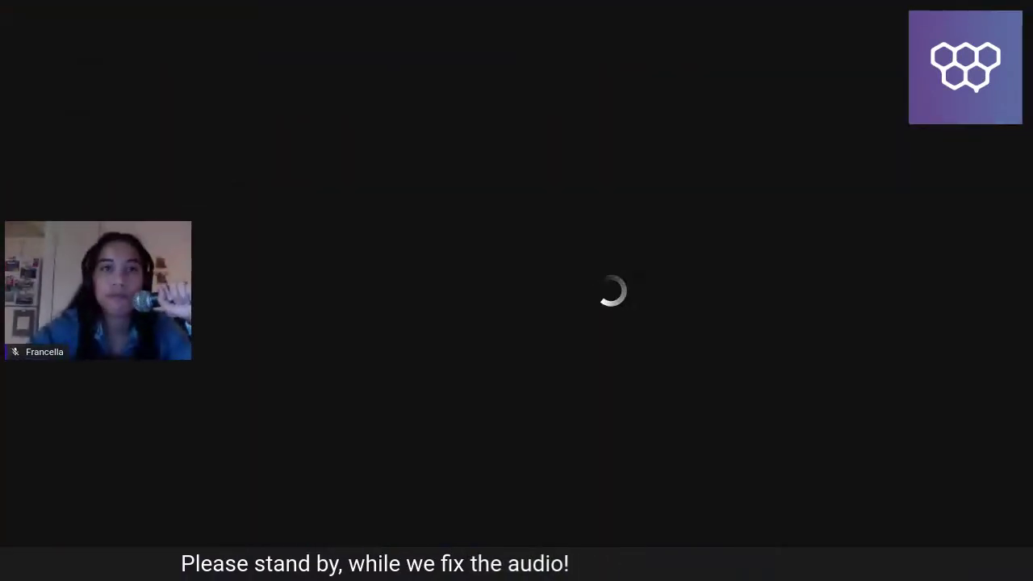
Raise the output volume and stop playback, placing the cursor where the speech starts at about 15:09.
{"action": "key", "text": "XF86AudioRaiseVolume"}
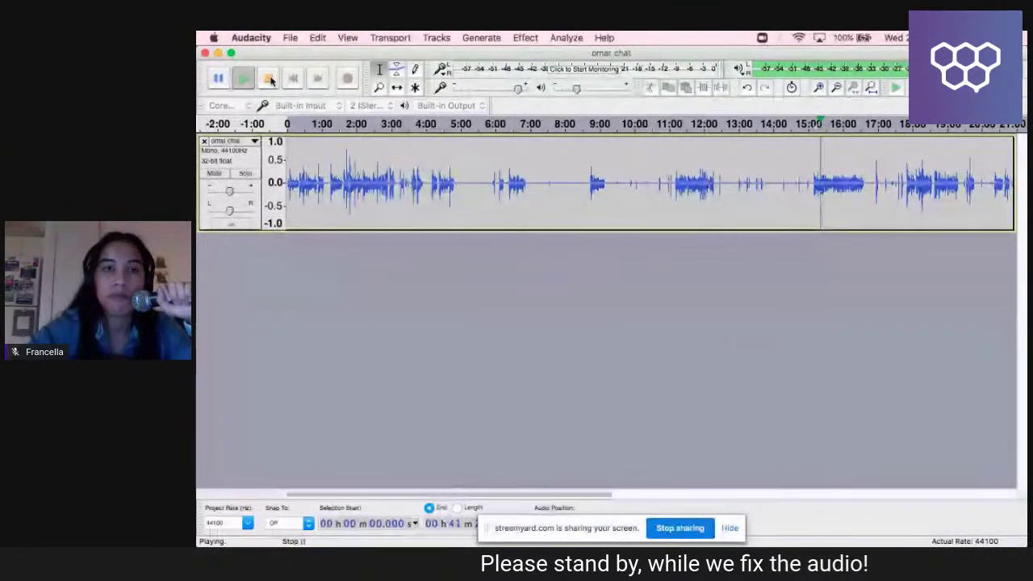
{"action": "left_click", "coordinate": [272, 79]}
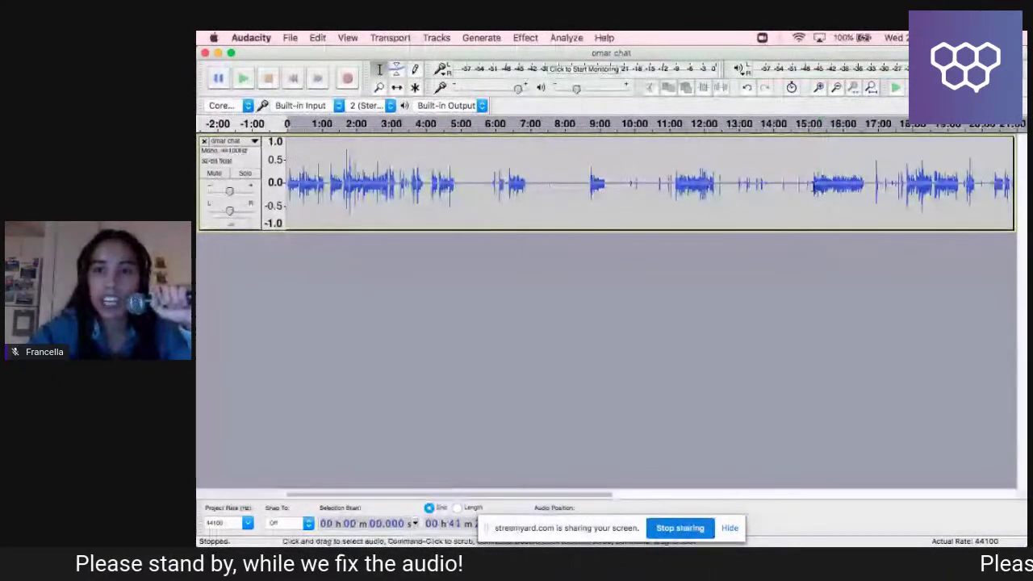
{"action": "left_click", "coordinate": [813, 185]}
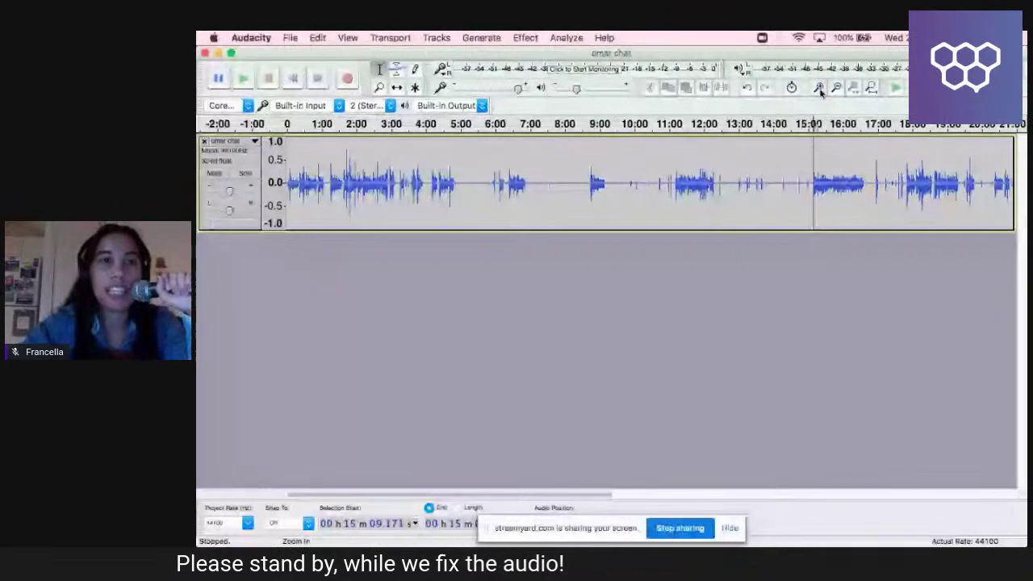
{"action": "left_click", "coordinate": [315, 38]}
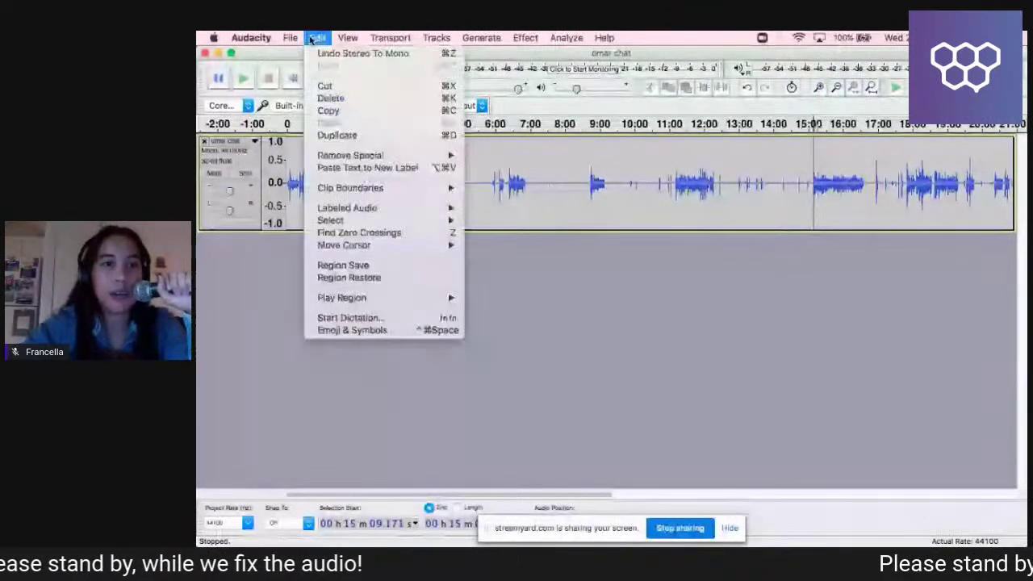
{"action": "mouse_move", "coordinate": [289, 38]}
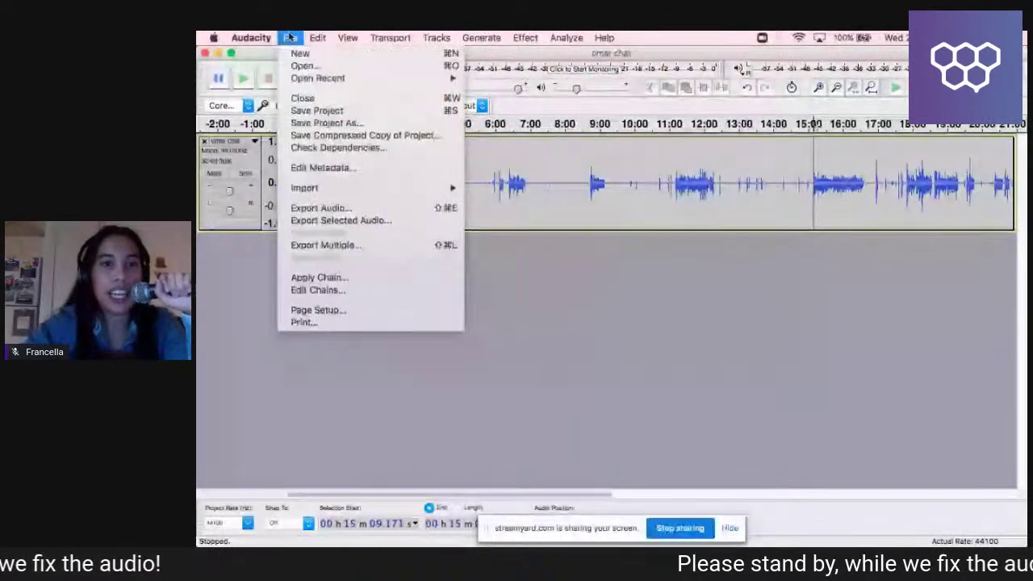
{"action": "mouse_move", "coordinate": [327, 41]}
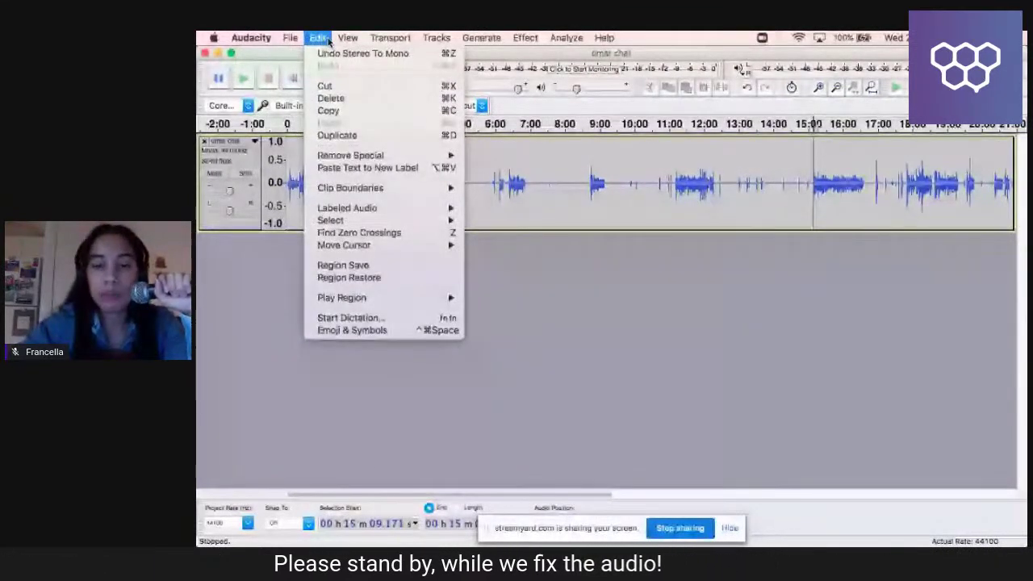
{"action": "left_click", "coordinate": [817, 183]}
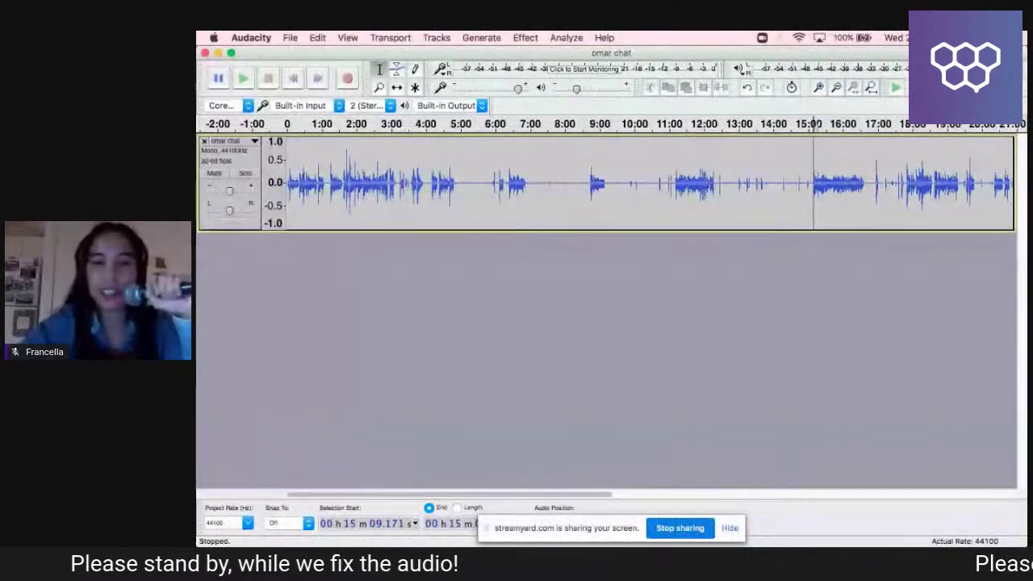
Switch to Loopback to check the Loopback Audio 2 device's routing, and return to Audacity.
{"action": "mouse_move", "coordinate": [820, 533]}
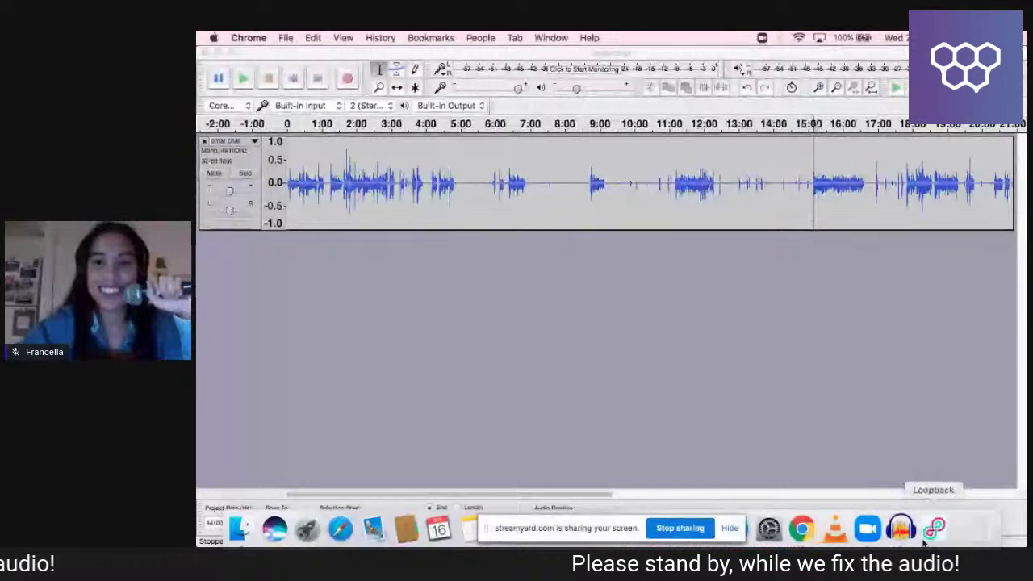
{"action": "left_click", "coordinate": [928, 535]}
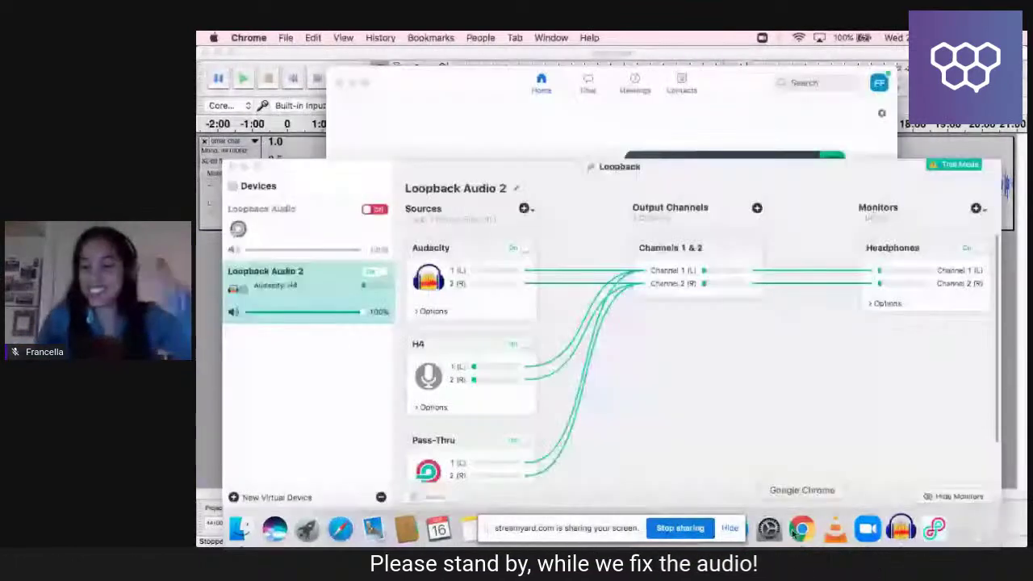
{"action": "mouse_move", "coordinate": [832, 541]}
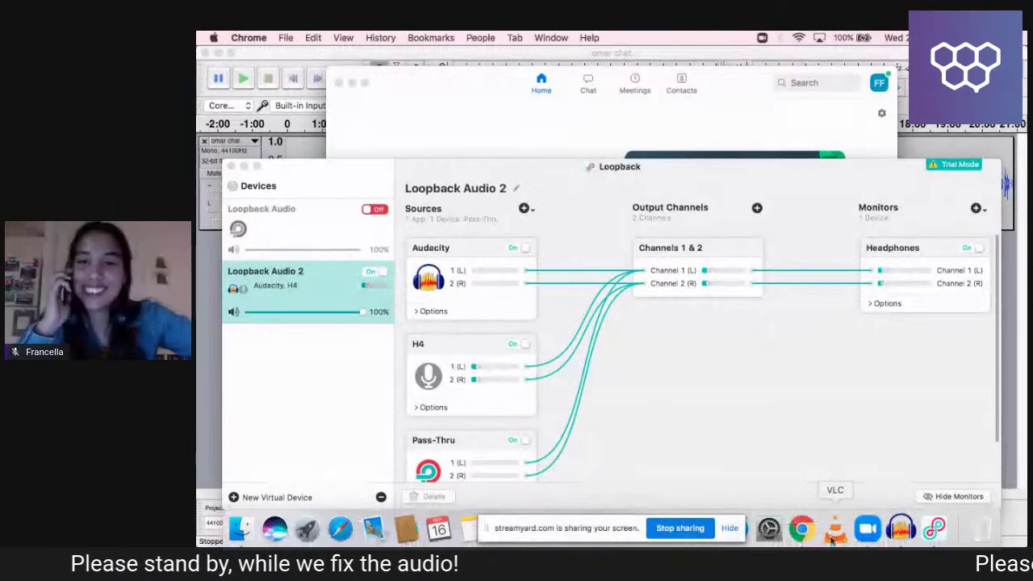
{"action": "left_click", "coordinate": [901, 529]}
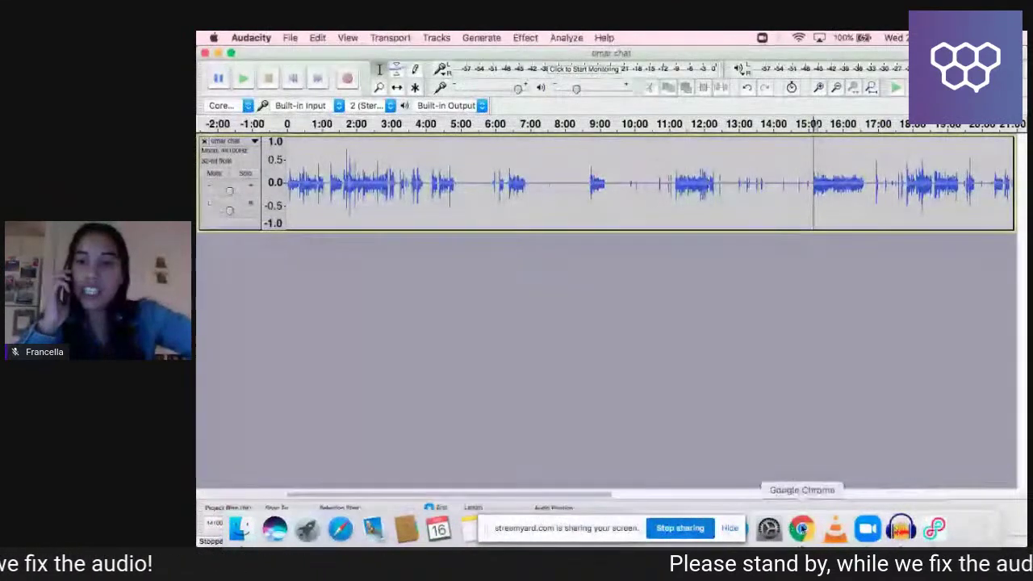
Switch to Chrome and bring up the StreamYard studio page.
{"action": "left_click", "coordinate": [799, 530]}
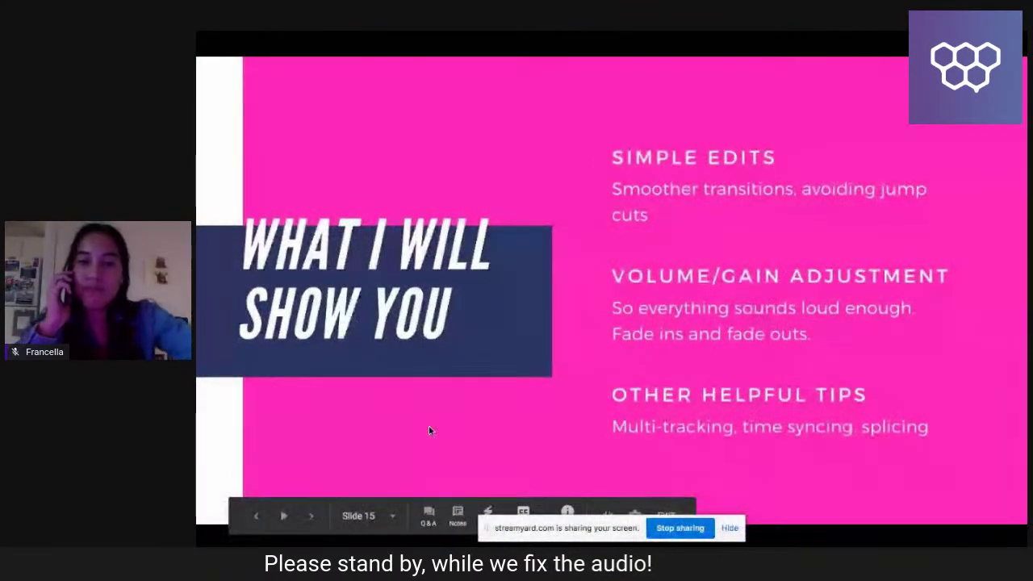
{"action": "mouse_move", "coordinate": [981, 529]}
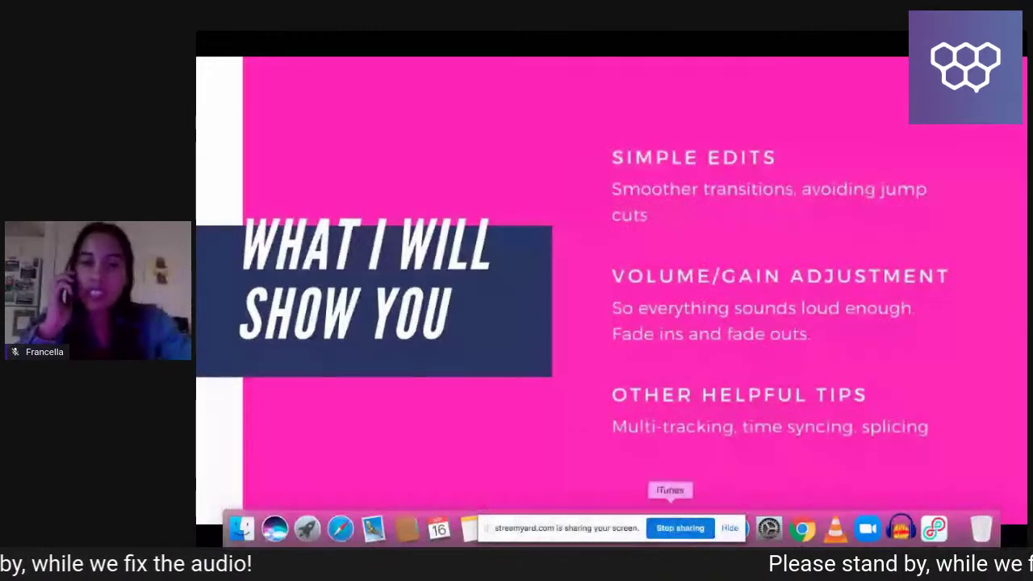
{"action": "key", "text": "ctrl+Left"}
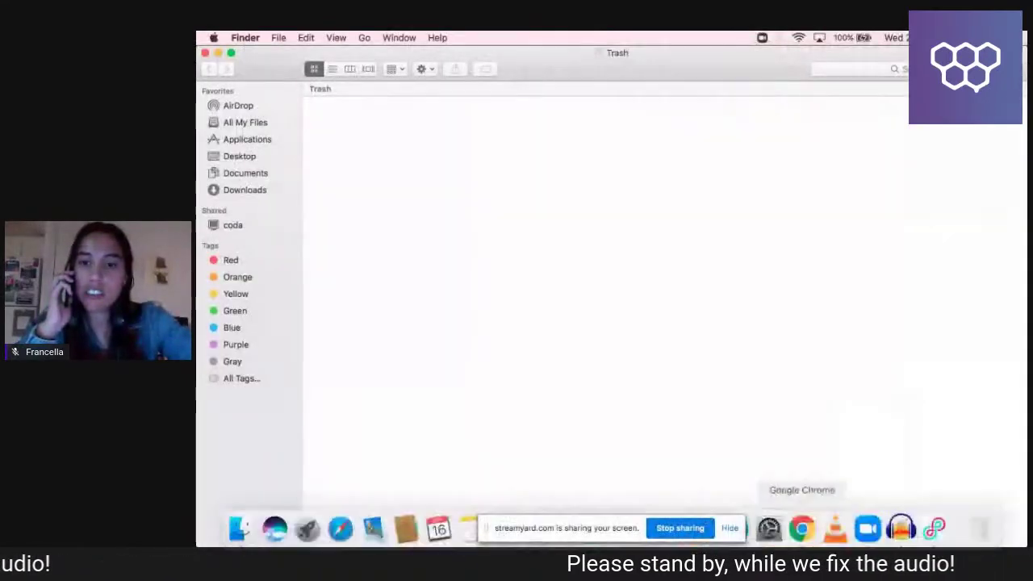
{"action": "left_click", "coordinate": [807, 526]}
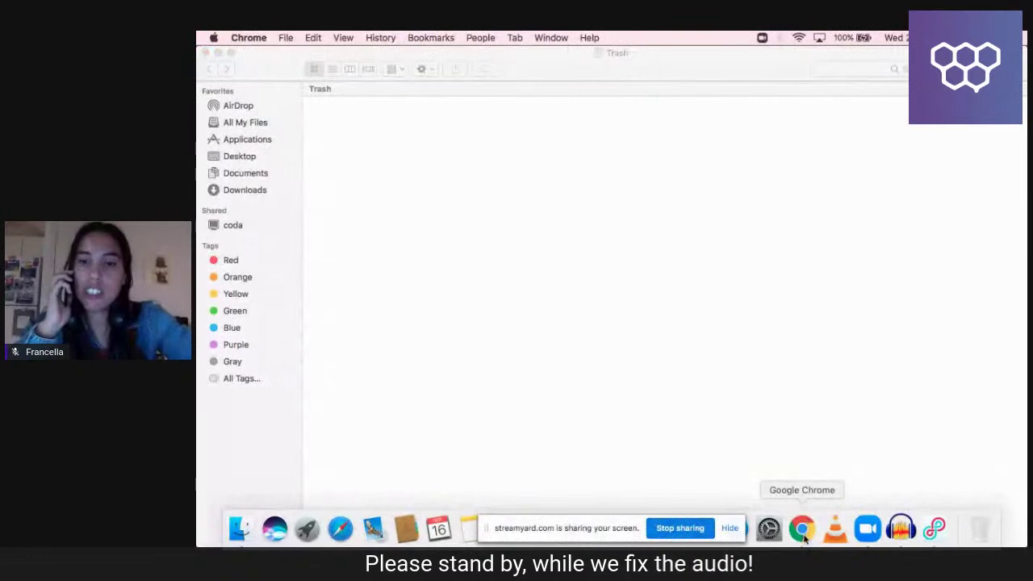
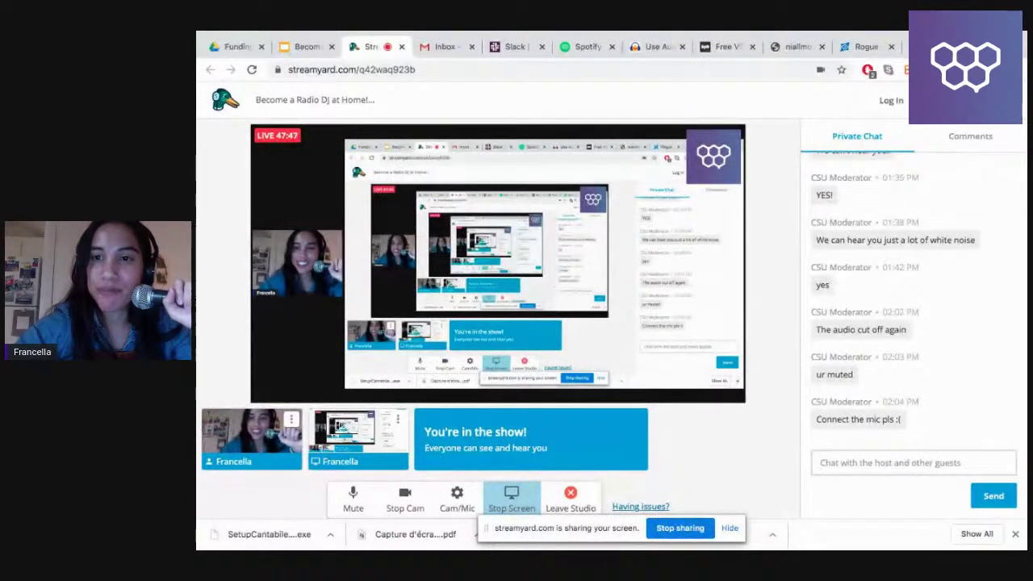
Return to Audacity and delete the short sound of about 0.7 seconds that starts at about 15:12.
{"action": "mouse_move", "coordinate": [933, 537]}
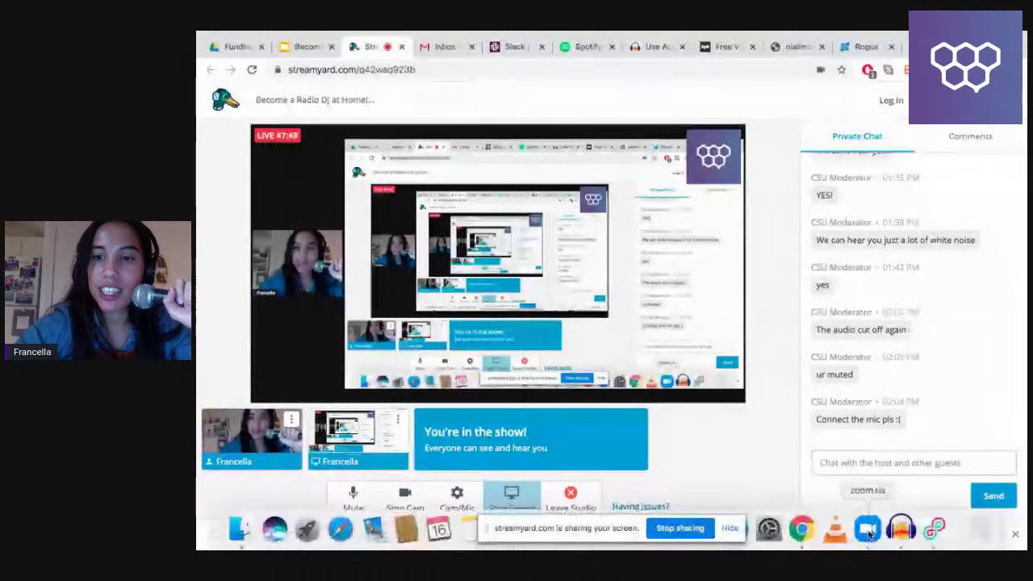
{"action": "left_click", "coordinate": [932, 537]}
{"action": "left_click", "coordinate": [901, 529]}
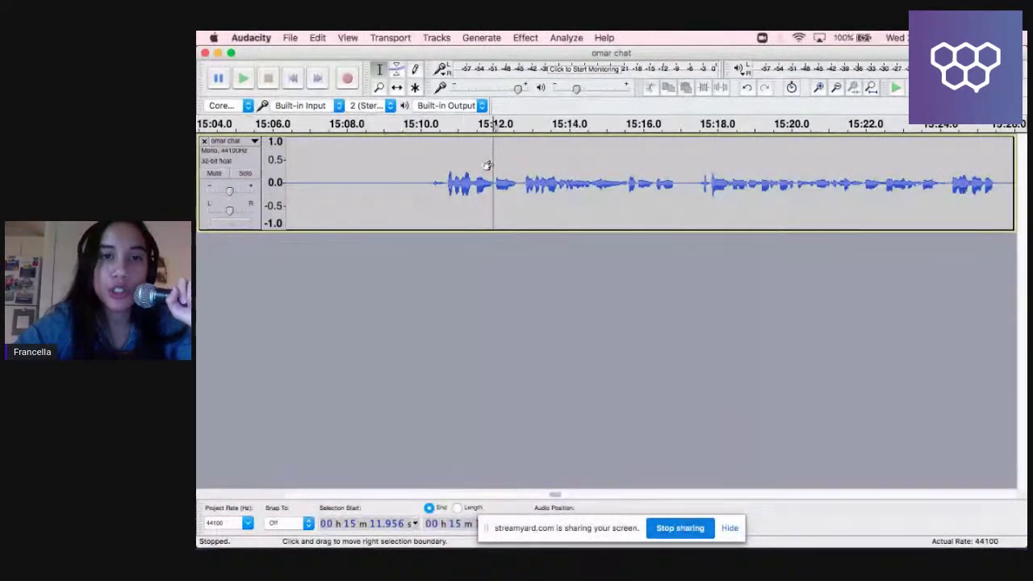
{"action": "left_click_drag", "start_coordinate": [488, 165], "coordinate": [515, 169]}
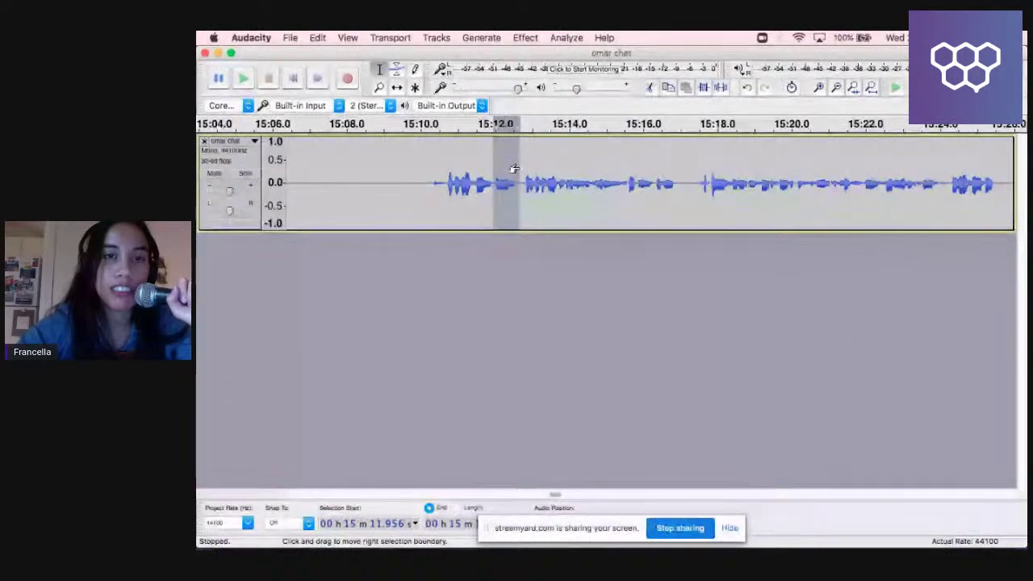
{"action": "key", "text": "Delete"}
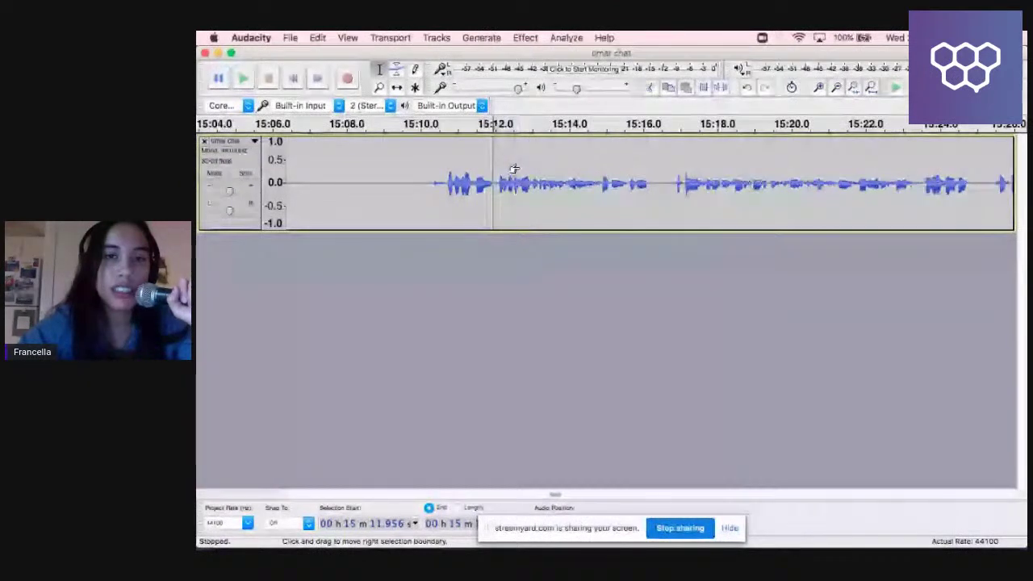
Play the audio across the cut from about 15:11.5 to check the transition, and stop playback.
{"action": "left_click", "coordinate": [475, 184]}
{"action": "key", "text": "space"}
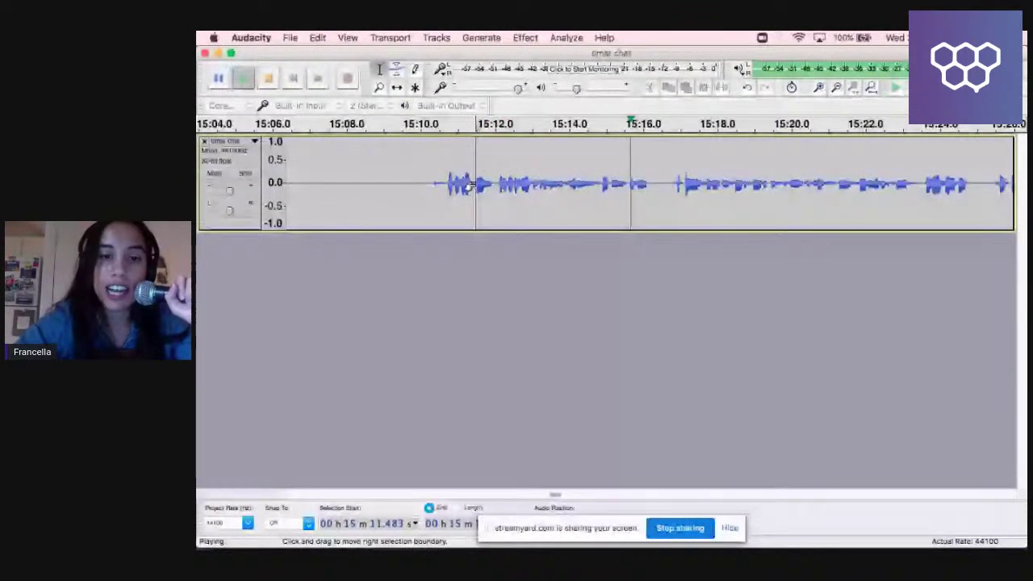
{"action": "key", "text": "space"}
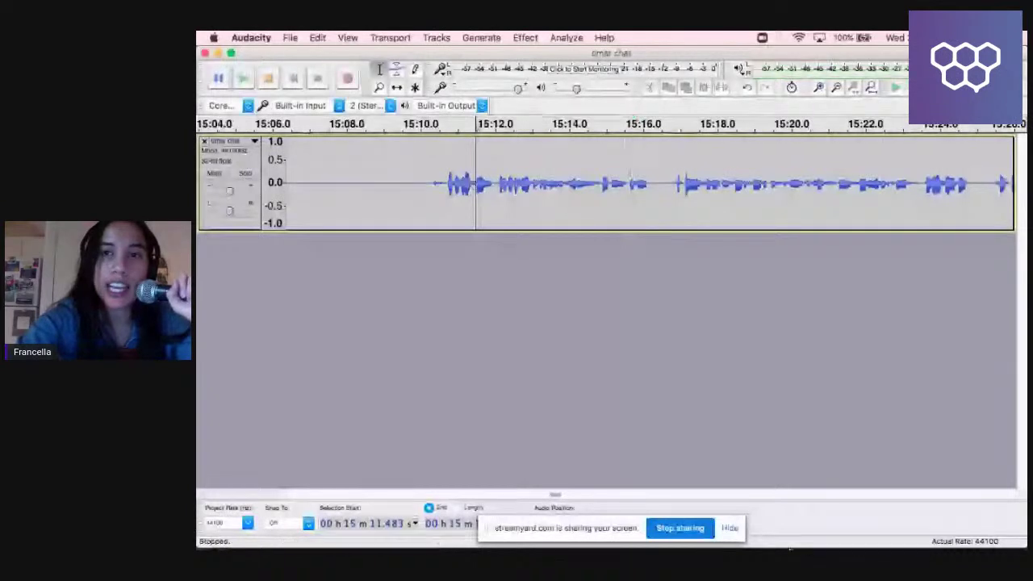
Play the recording from shortly before 18:30 and magnify the long silence between the two speech passages.
{"action": "mouse_move", "coordinate": [801, 541]}
{"action": "key", "text": "super+3"}
{"action": "key", "text": "super+3"}
{"action": "key", "text": "super+3"}
{"action": "key", "text": "super+3"}
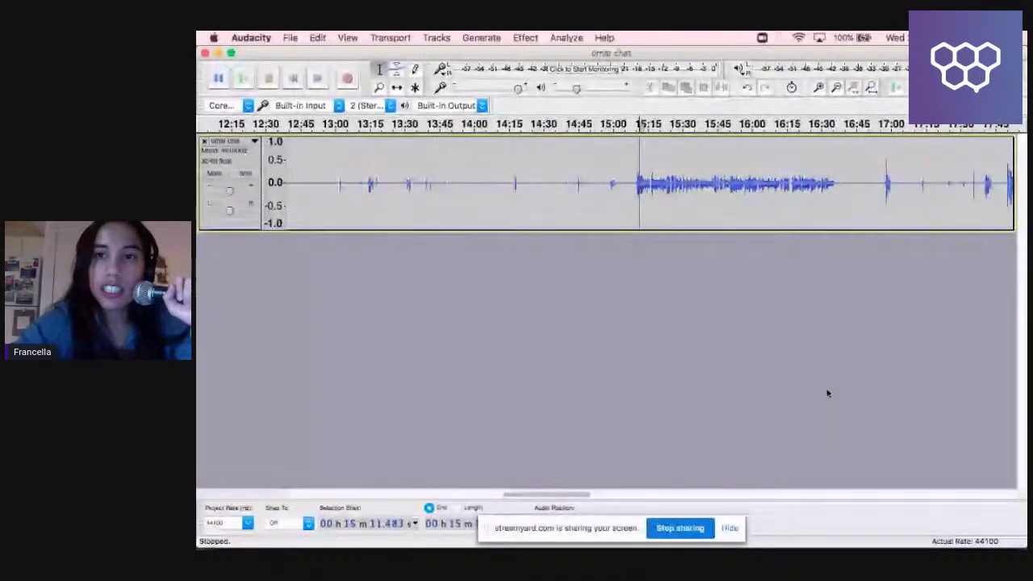
{"action": "key", "text": "super+3"}
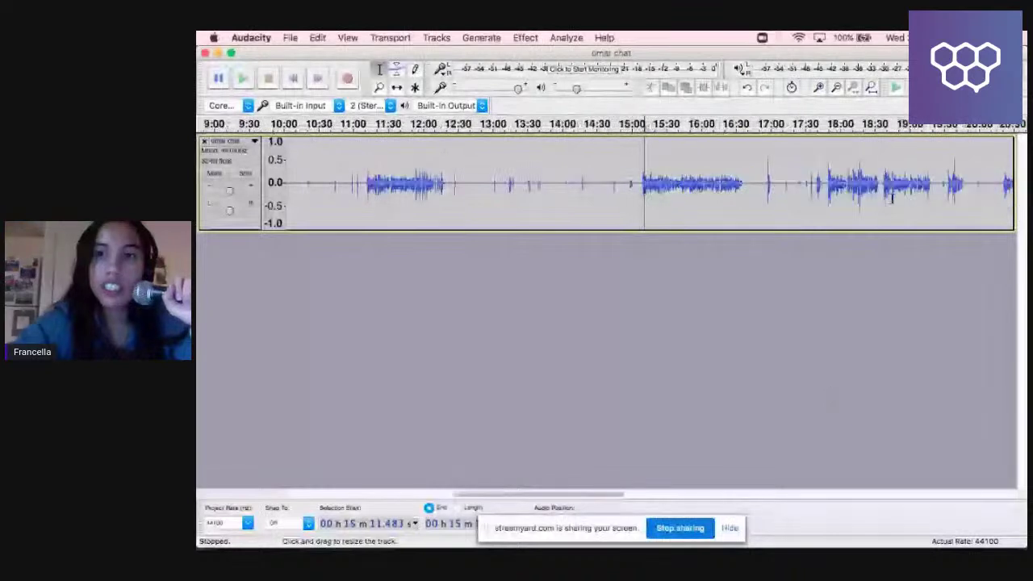
{"action": "left_click", "coordinate": [872, 126]}
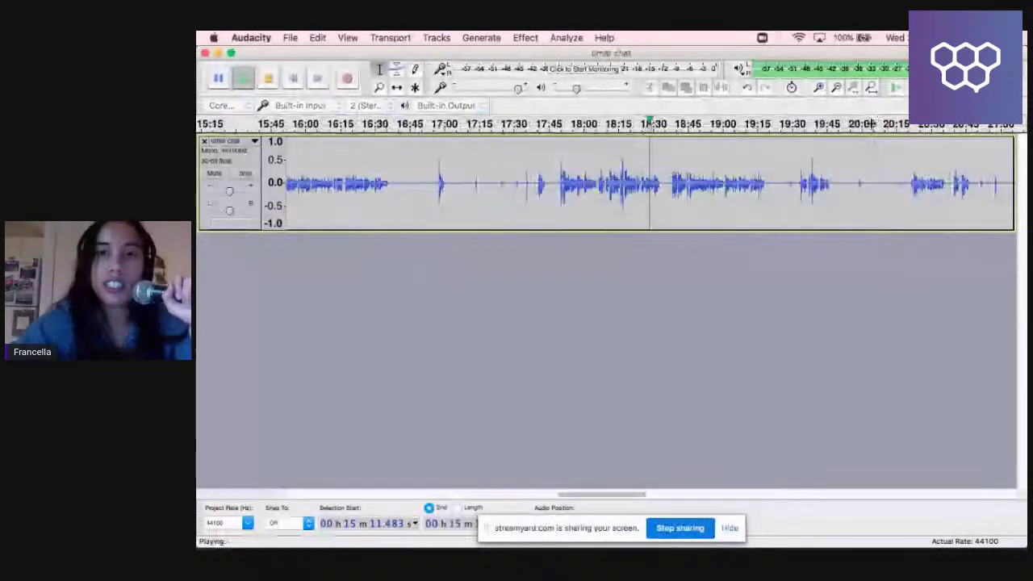
{"action": "key", "text": "super+1"}
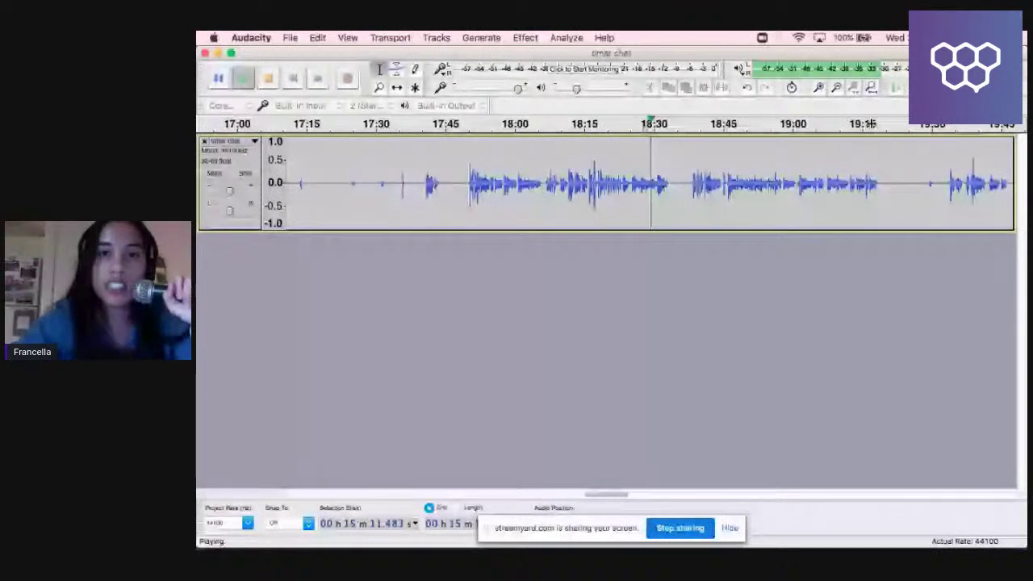
{"action": "key", "text": "super+1"}
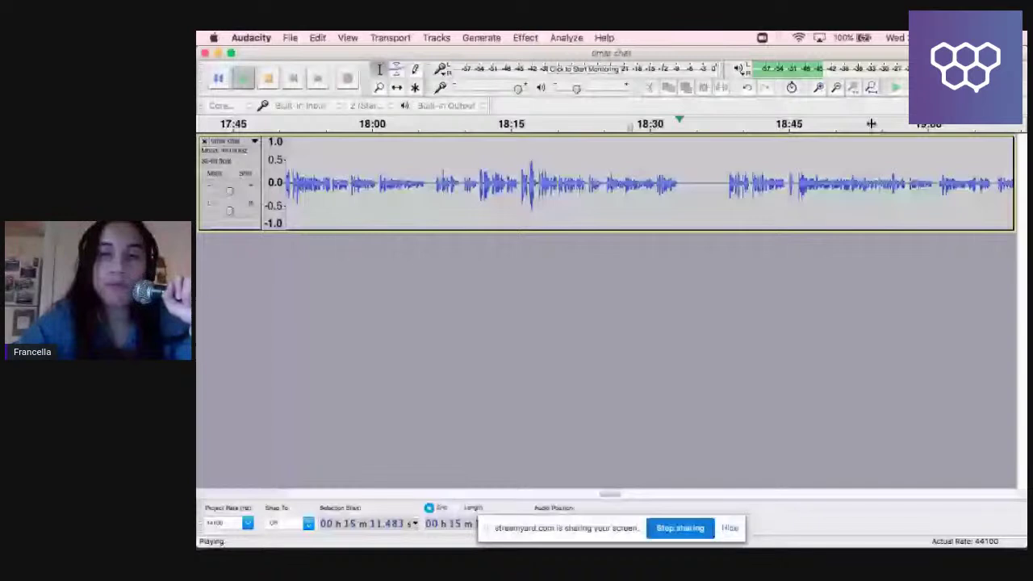
Listen to the speech that resumes after the long silence from about 18:38, and magnify that passage.
{"action": "left_click", "coordinate": [730, 123]}
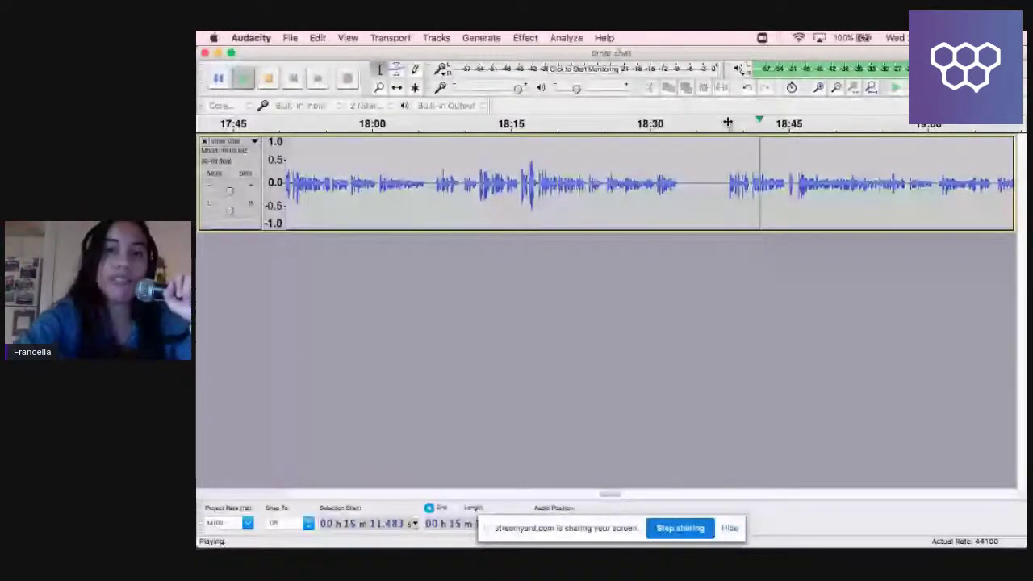
{"action": "key", "text": "super+1"}
{"action": "key", "text": "super+1"}
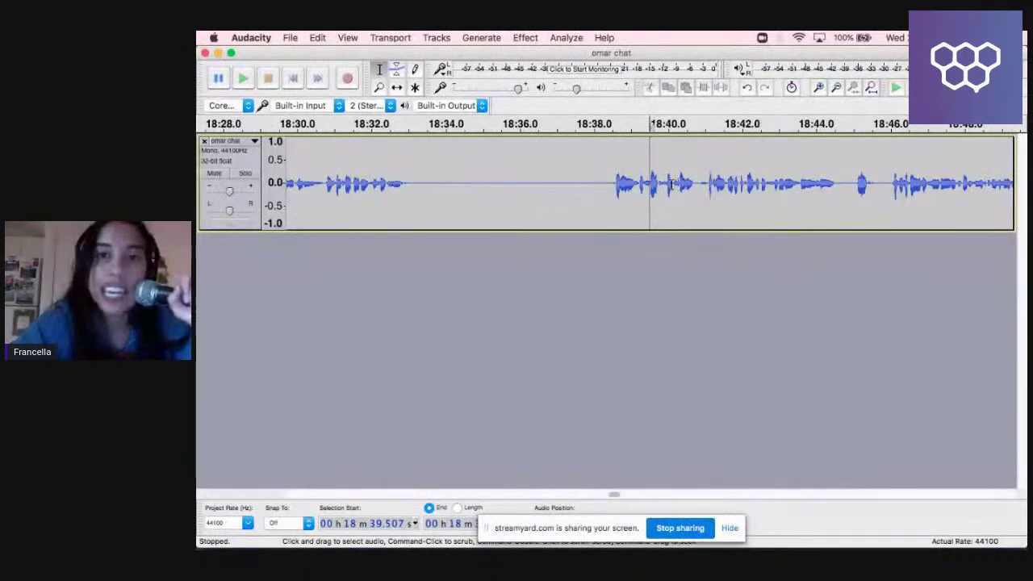
Try deleting the speech from about 18:39.7 to 18:40.7, and play the audio across the cut.
{"action": "left_click", "coordinate": [655, 184]}
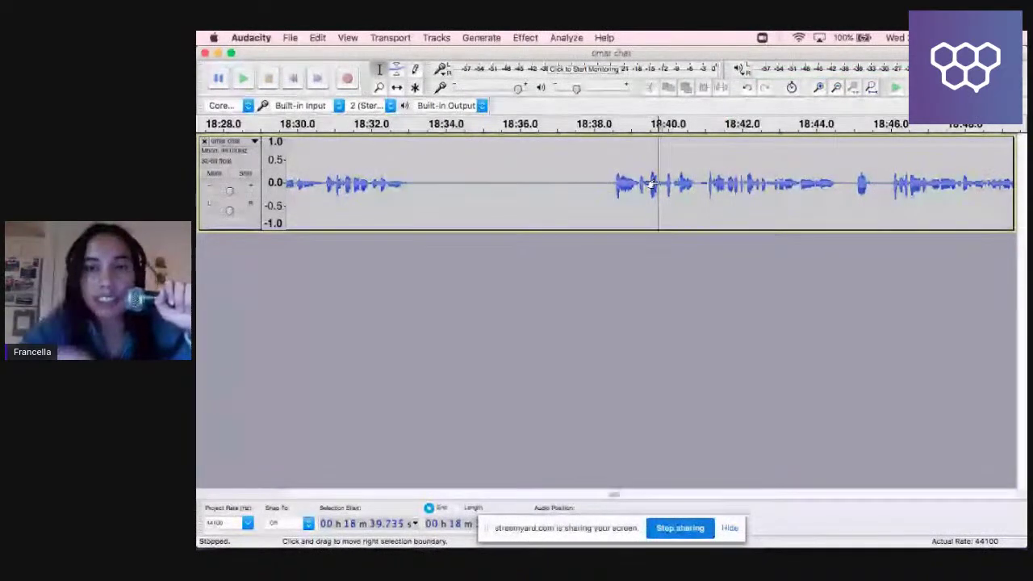
{"action": "left_click_drag", "start_coordinate": [652, 184], "coordinate": [690, 192]}
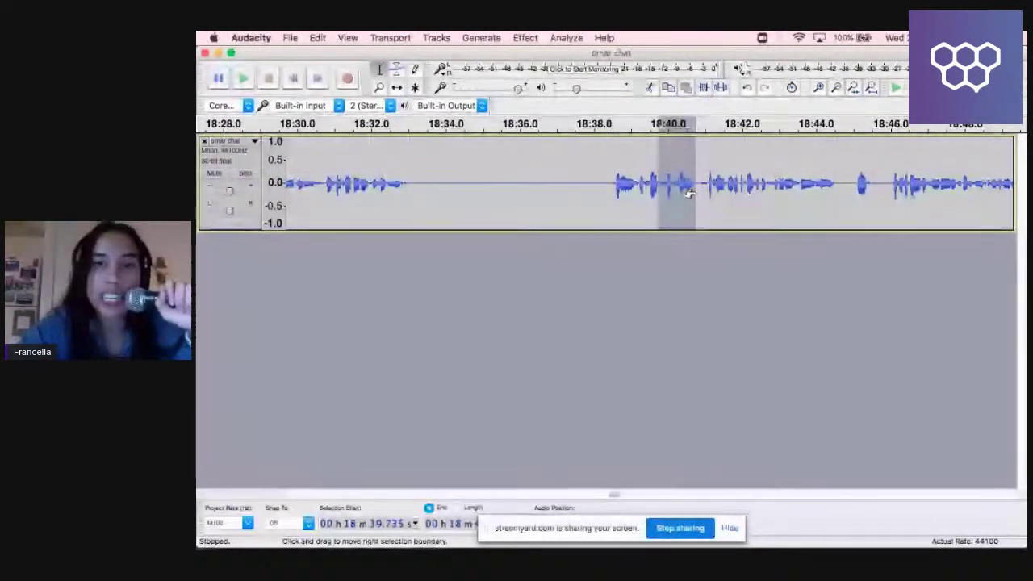
{"action": "key", "text": "Delete"}
{"action": "left_click", "coordinate": [626, 182]}
{"action": "key", "text": "space"}
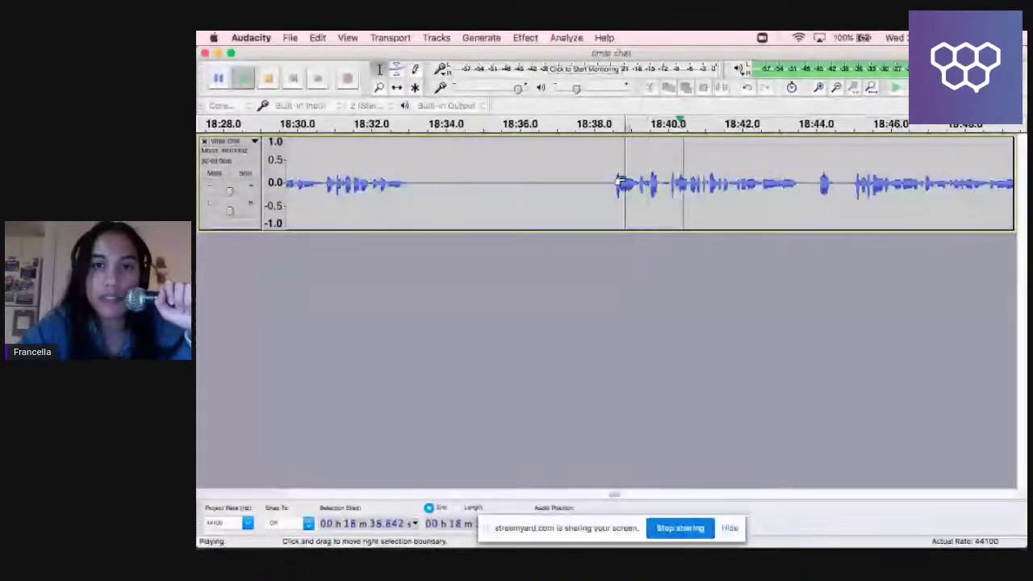
{"action": "key", "text": "space"}
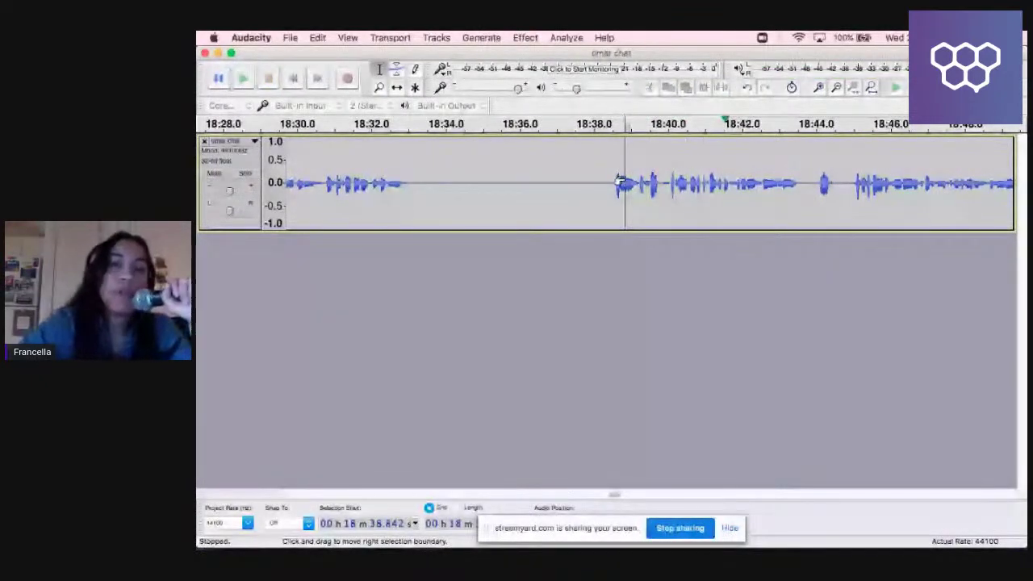
Undo the last cut, extend the selection's end to about 18:41, and delete the longer passage.
{"action": "key", "text": "super+z"}
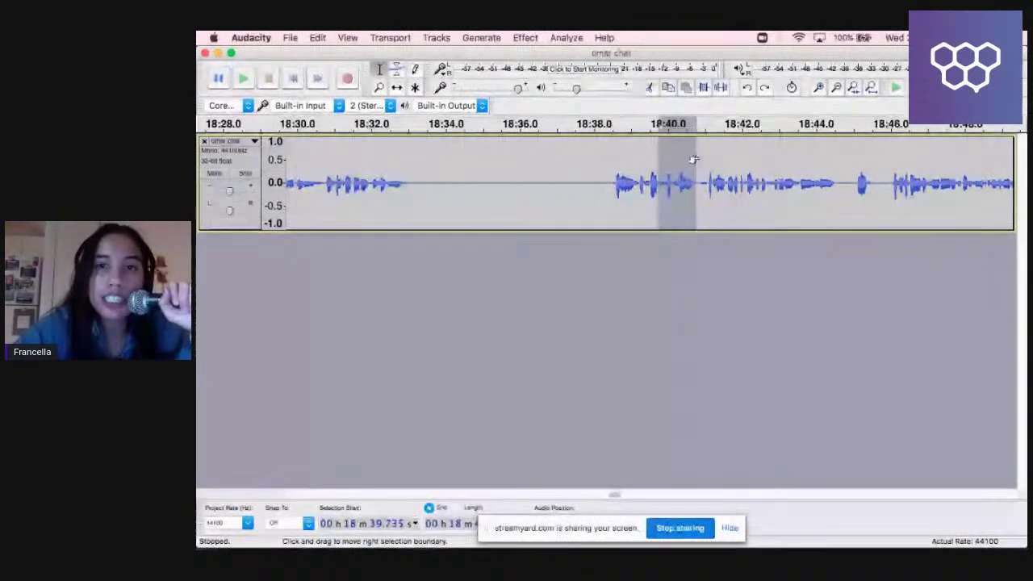
{"action": "left_click_drag", "start_coordinate": [694, 159], "coordinate": [703, 159]}
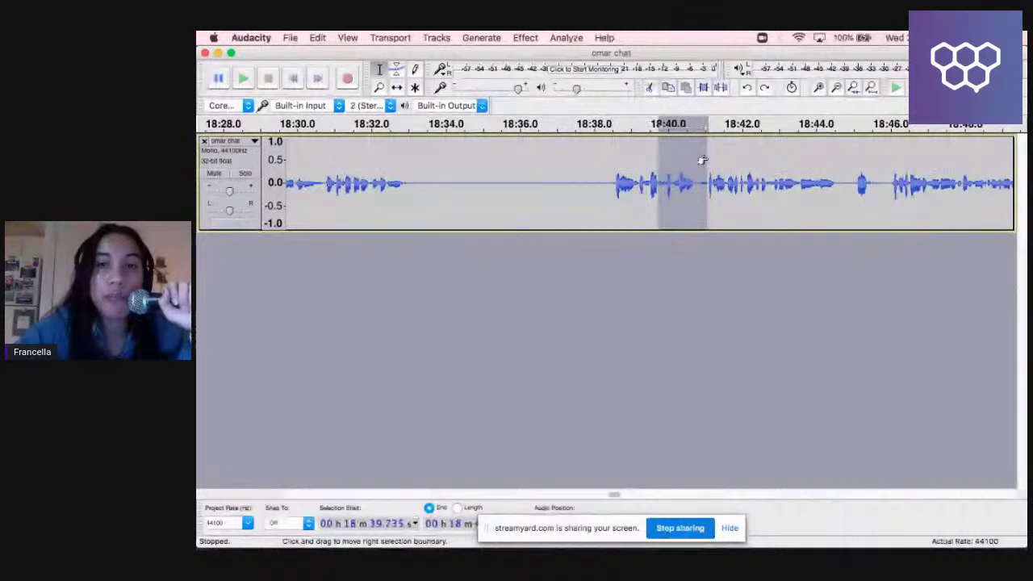
{"action": "key", "text": "Delete"}
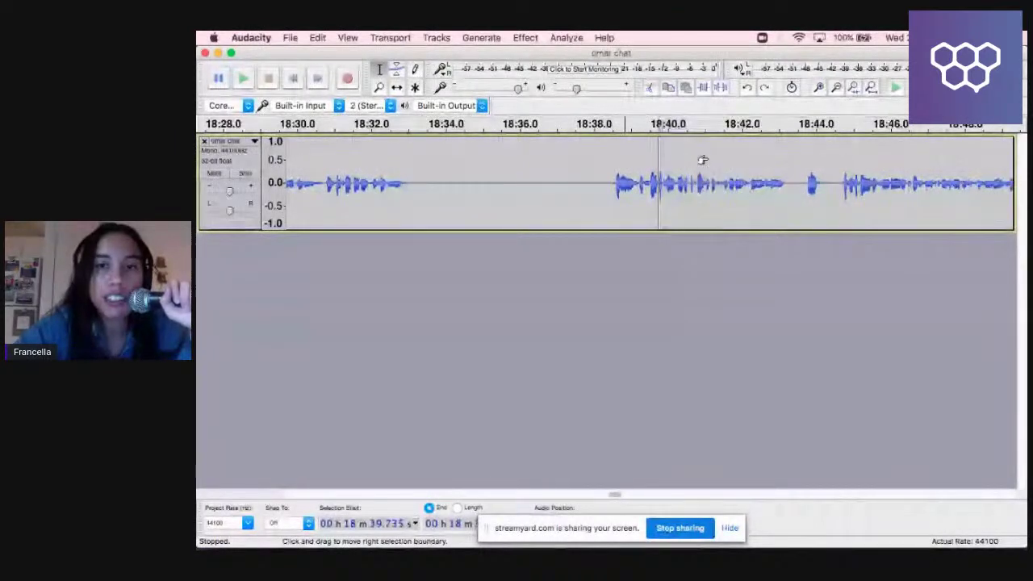
Play the recording from about 18:39.2 to check the transition across the longer cut, and stop playback.
{"action": "left_click", "coordinate": [639, 176]}
{"action": "key", "text": "space"}
{"action": "key", "text": "space"}
{"action": "key", "text": "space"}
{"action": "key", "text": "space"}
{"action": "key", "text": "space"}
{"action": "key", "text": "space"}
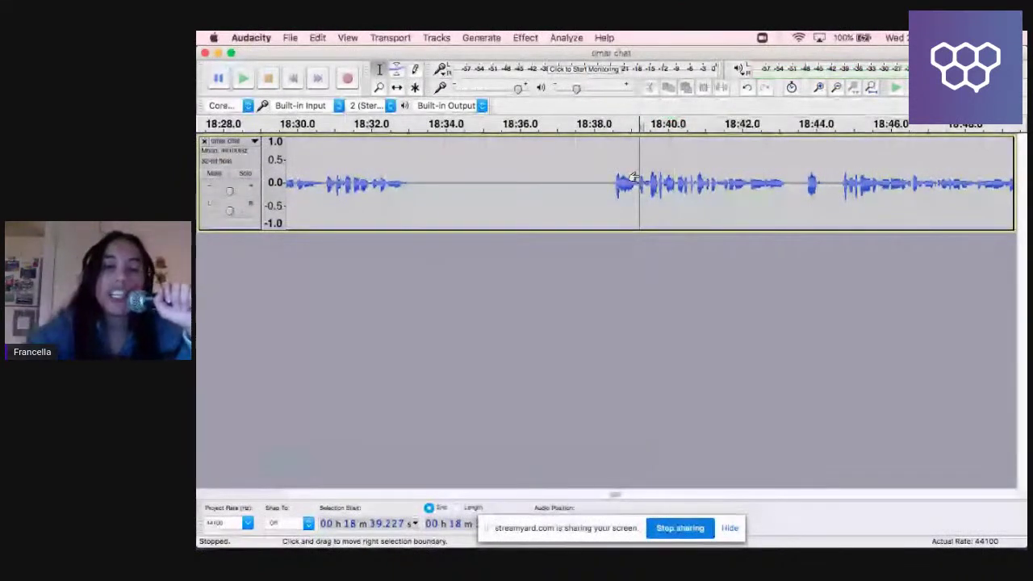
Undo the longer cut, shorten the selection to end at about 18:40.7, and delete that passage.
{"action": "mouse_move", "coordinate": [835, 533]}
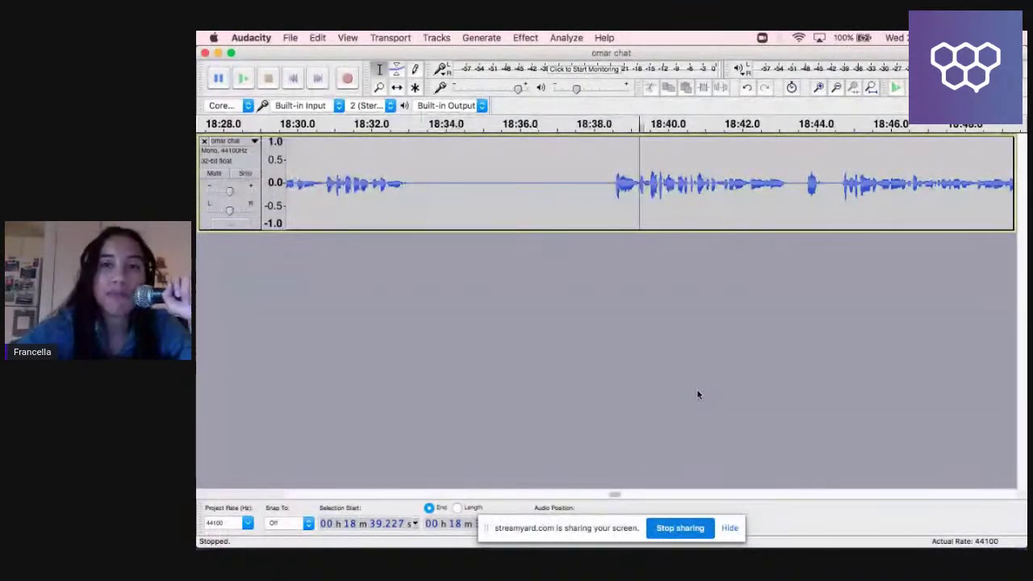
{"action": "key", "text": "ctrl+v"}
{"action": "left_click_drag", "start_coordinate": [701, 165], "coordinate": [691, 165]}
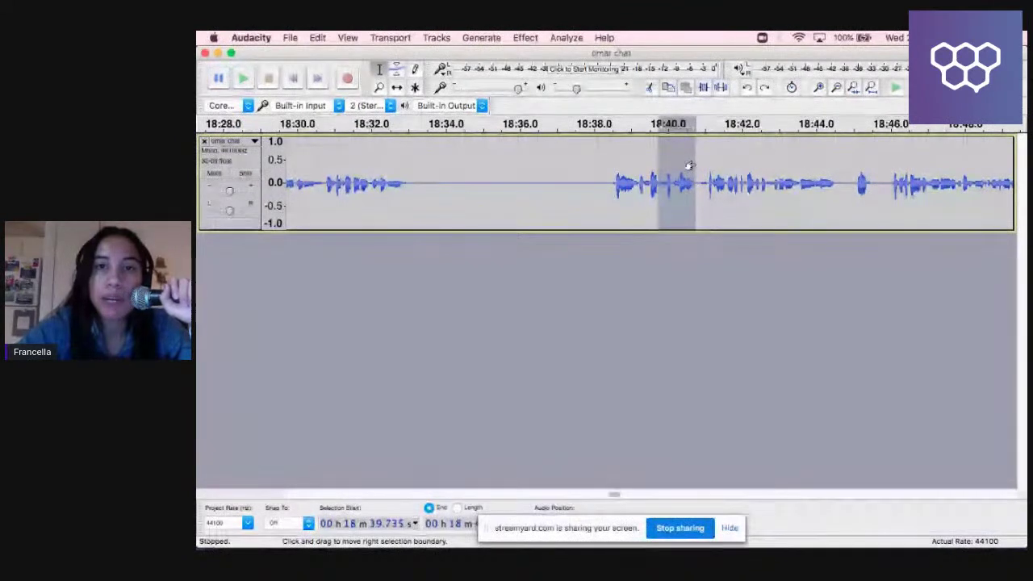
{"action": "key", "text": "Delete"}
Listen to the new cut by playing from about 18:39, and stop playback.
{"action": "left_click", "coordinate": [629, 183]}
{"action": "key", "text": "space"}
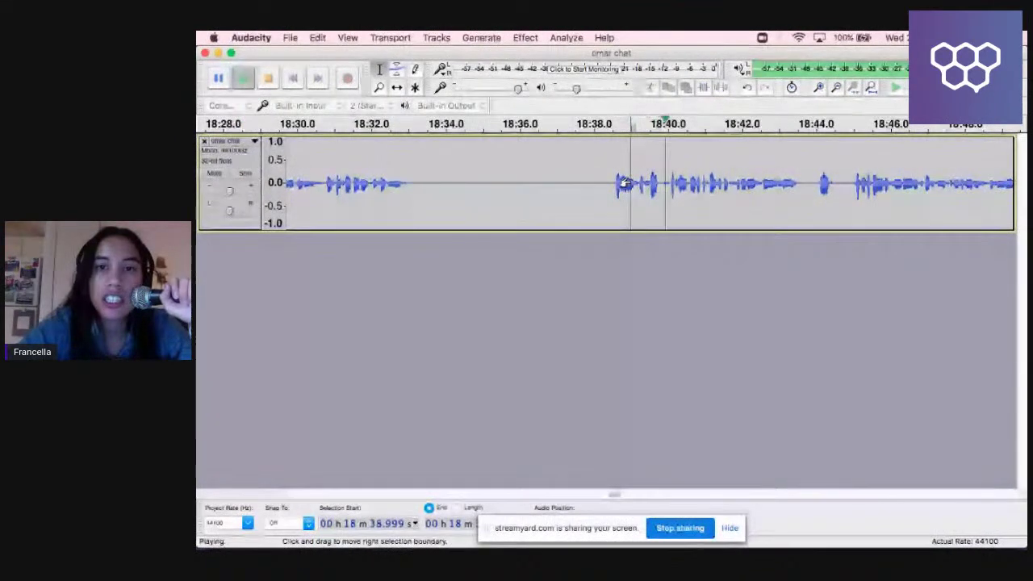
{"action": "key", "text": "space"}
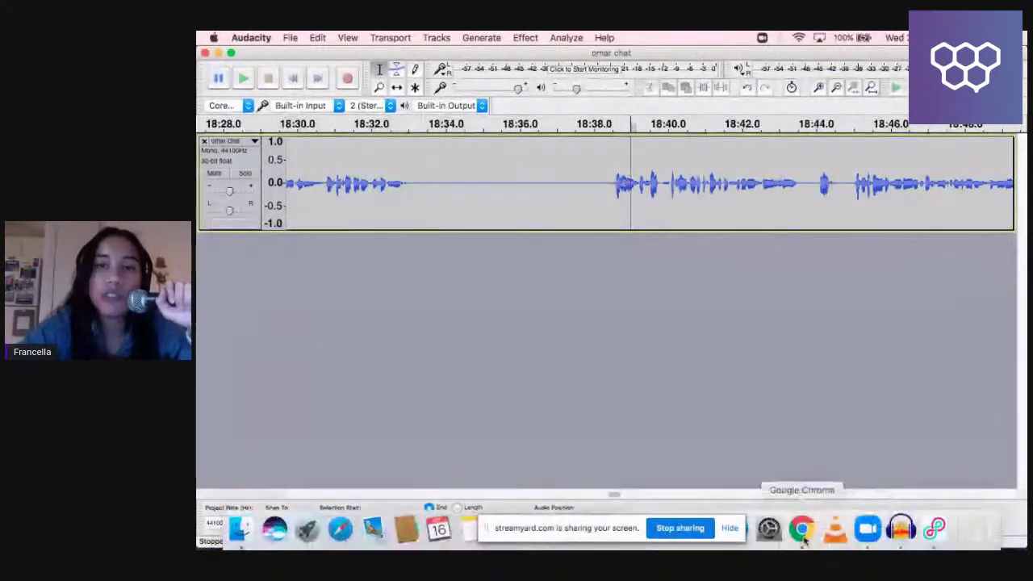
Switch to Chrome to consult the "What I Will Show You" slide in the presentation, and return to Audacity.
{"action": "left_click", "coordinate": [804, 540]}
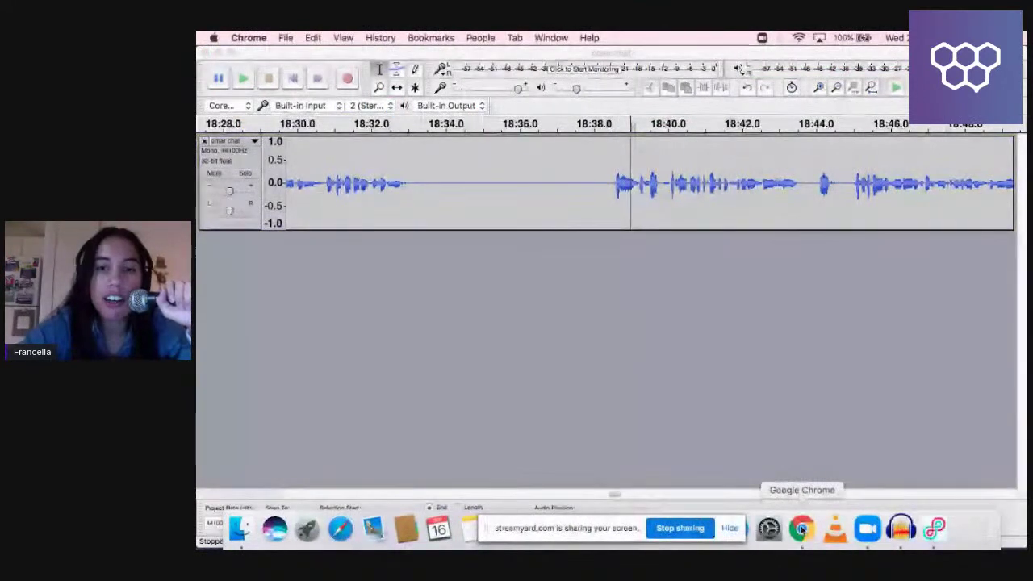
{"action": "left_click", "coordinate": [803, 529]}
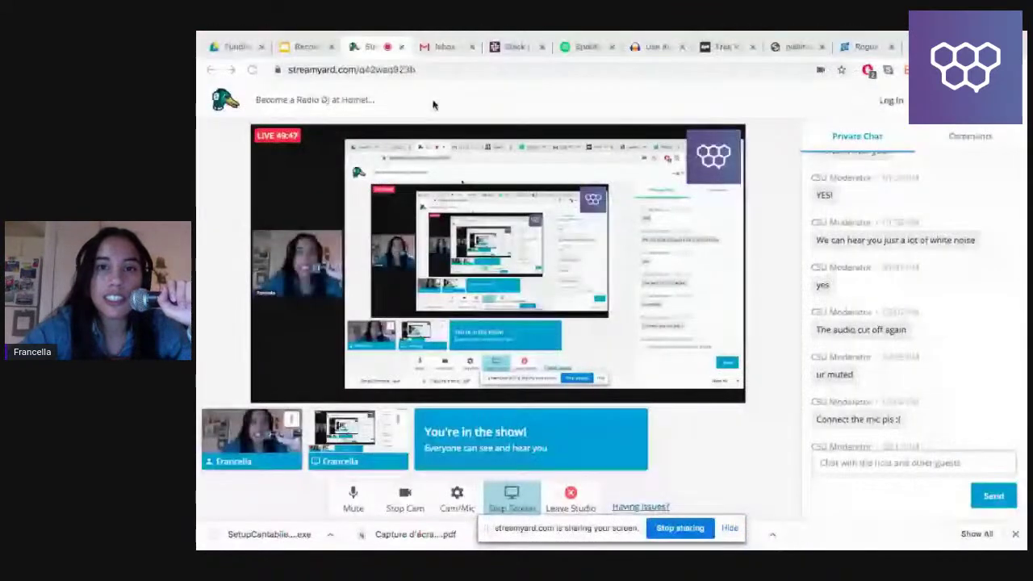
{"action": "left_click", "coordinate": [307, 46]}
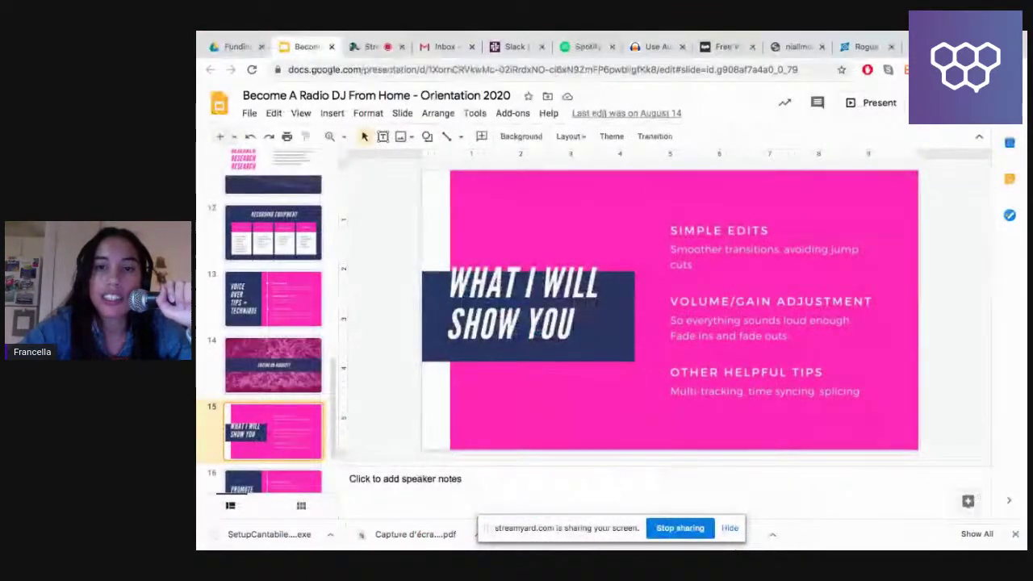
{"action": "mouse_move", "coordinate": [914, 537]}
{"action": "left_click", "coordinate": [915, 537]}
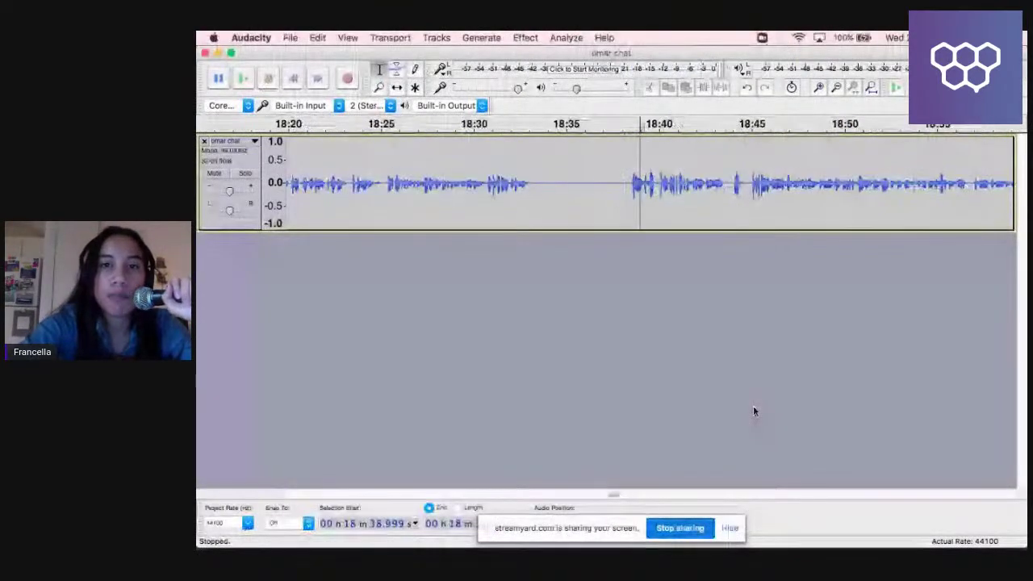
Amplify the entire recording by 2.692 dB, with a new peak amplitude of -0.0 dB and clipping not allowed.
{"action": "key", "text": "super+3"}
{"action": "key", "text": "super+3"}
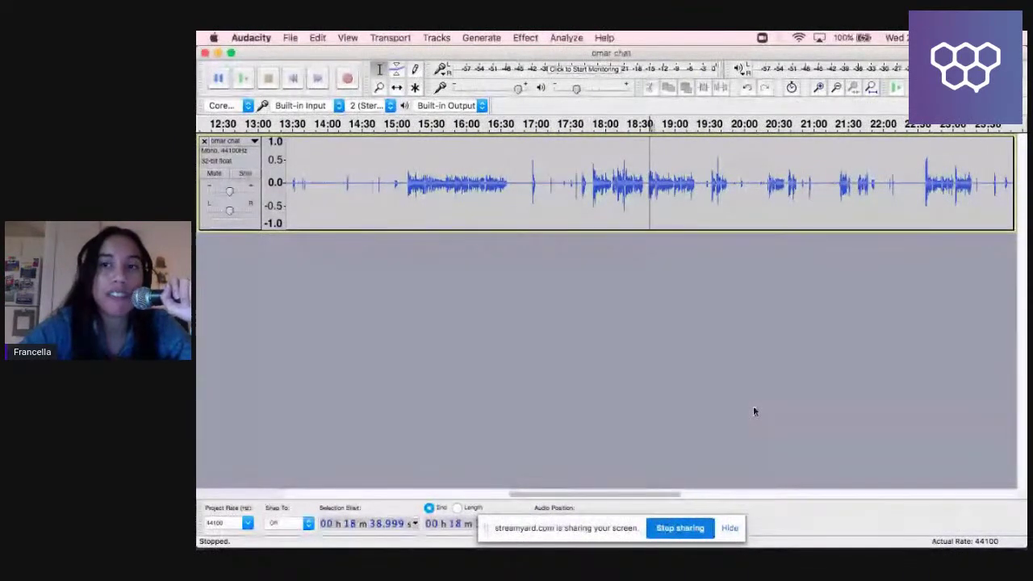
{"action": "key", "text": "super+3"}
{"action": "key", "text": "super+3"}
{"action": "key", "text": "super+3"}
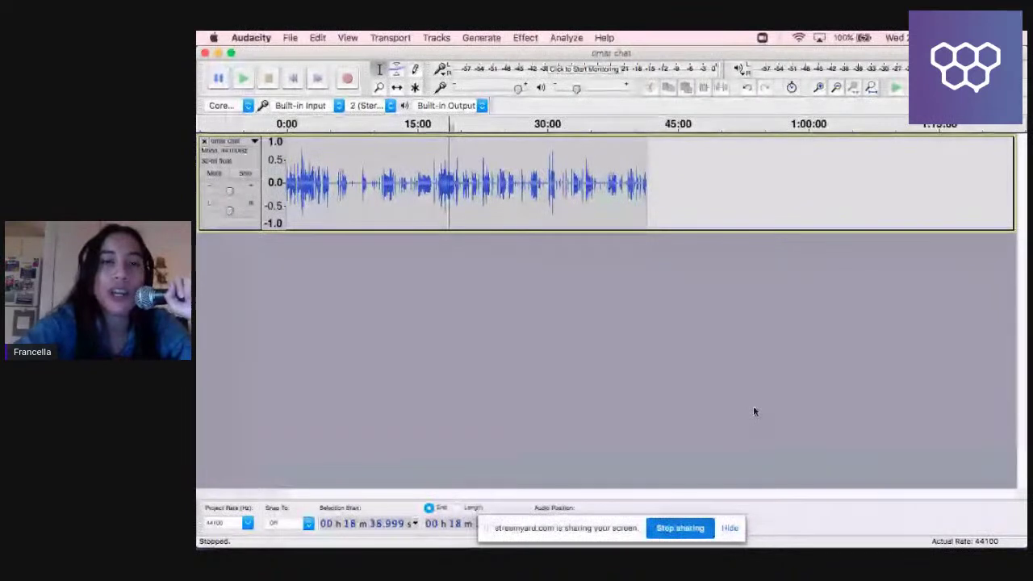
{"action": "key", "text": "super+1"}
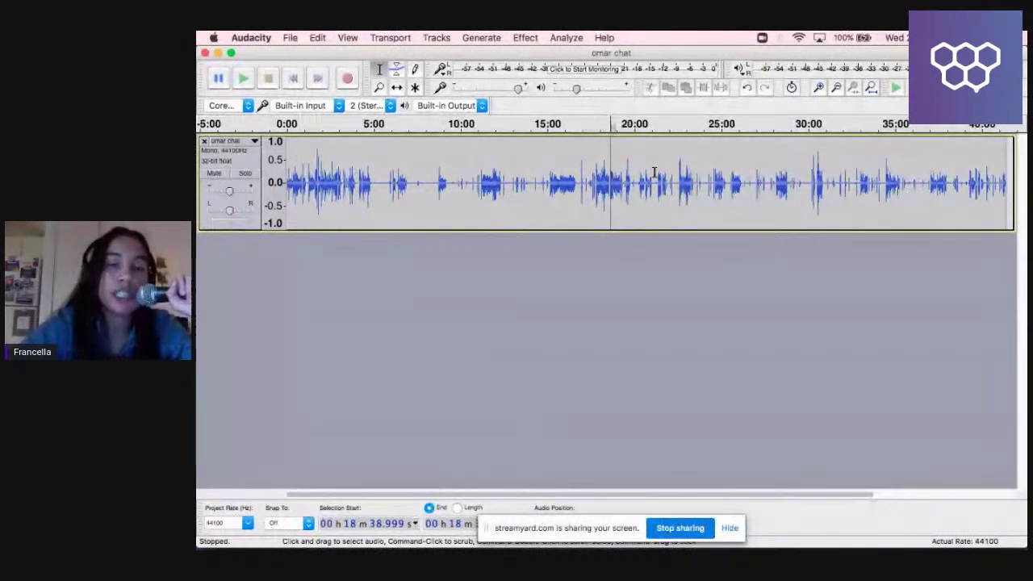
{"action": "key", "text": "super+a"}
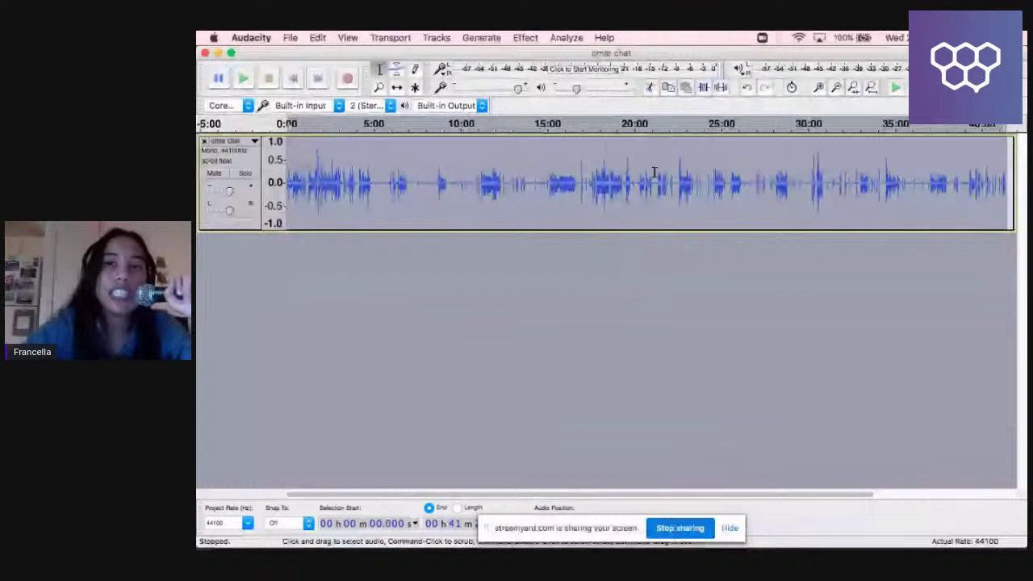
{"action": "left_click", "coordinate": [523, 38]}
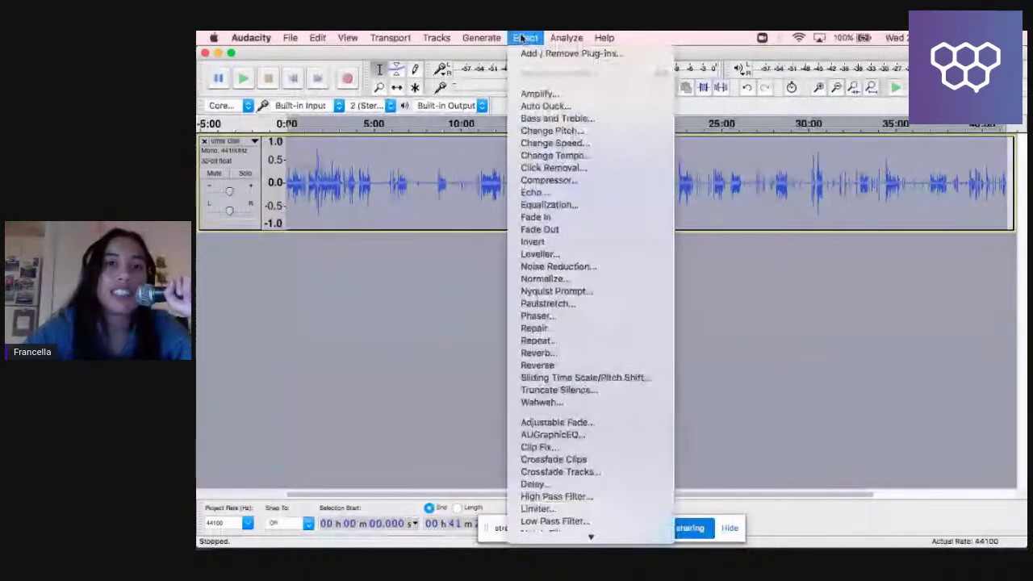
{"action": "left_click", "coordinate": [544, 94]}
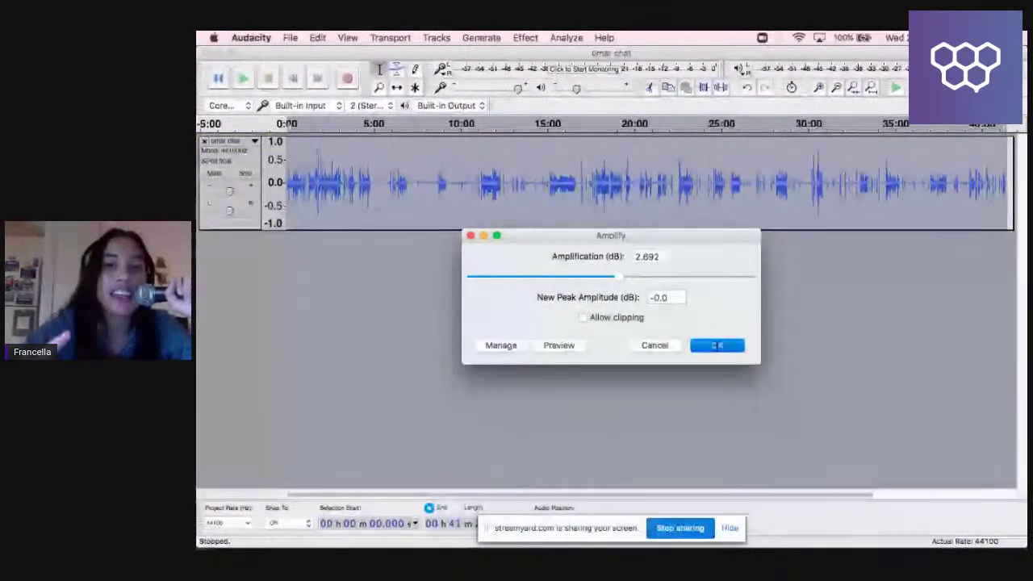
{"action": "left_click", "coordinate": [717, 345]}
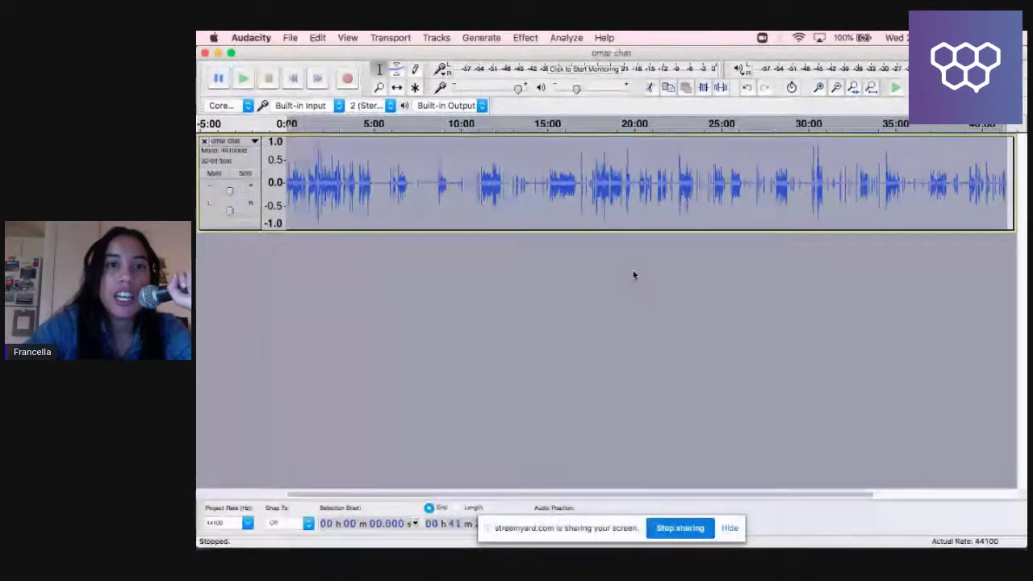
Shape the track's volume with the Envelope tool, raising it around 12:00, dipping it from about 15:00, and restoring it by about 19:00.
{"action": "left_click", "coordinate": [458, 150]}
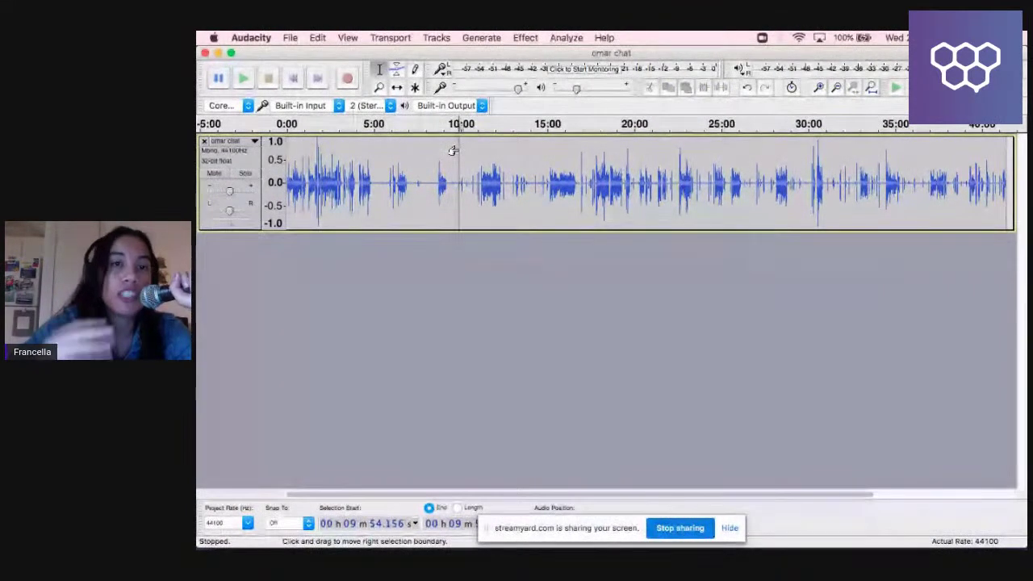
{"action": "left_click", "coordinate": [396, 72]}
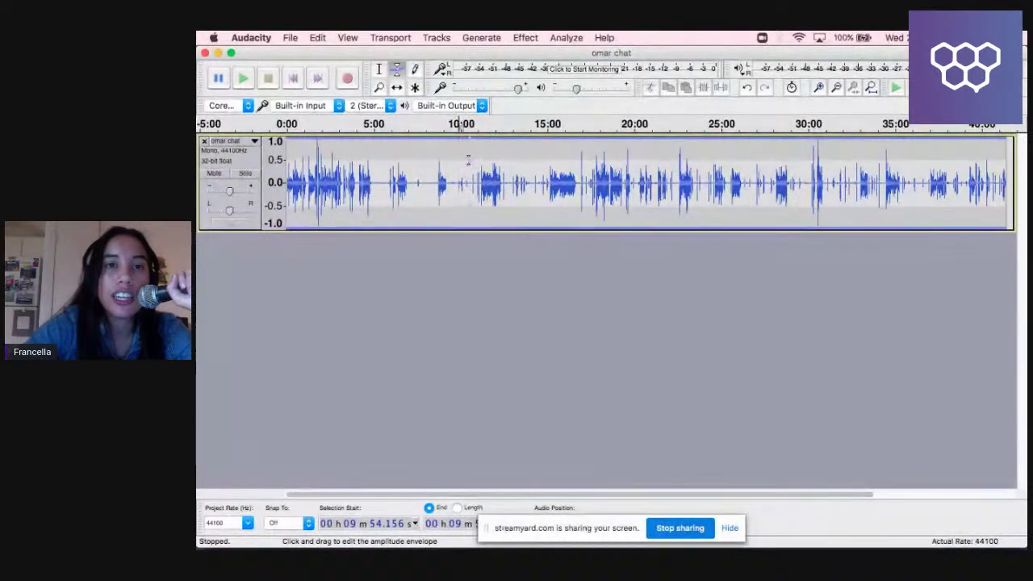
{"action": "left_click_drag", "start_coordinate": [477, 160], "coordinate": [483, 138]}
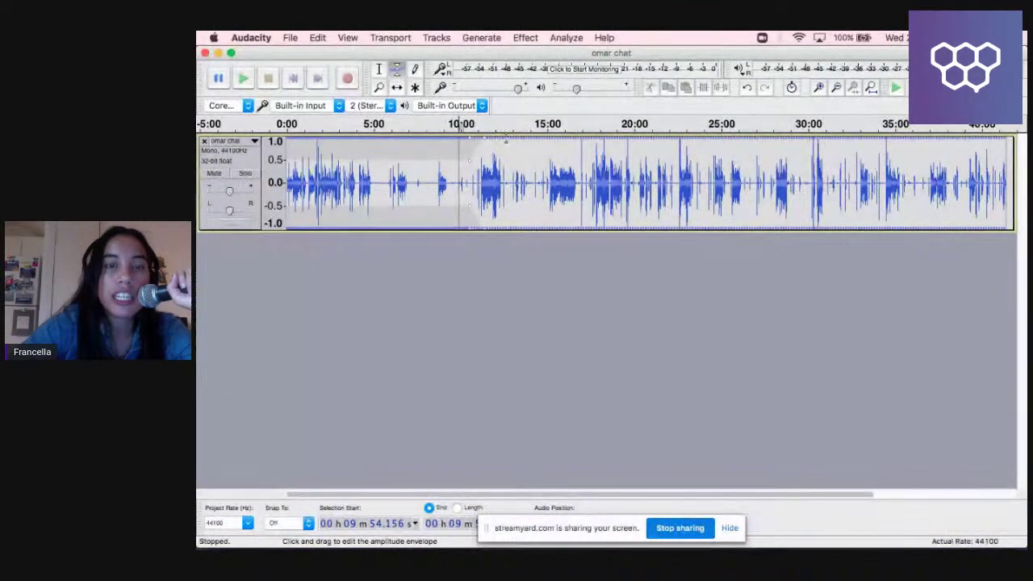
{"action": "left_click_drag", "start_coordinate": [513, 139], "coordinate": [550, 159]}
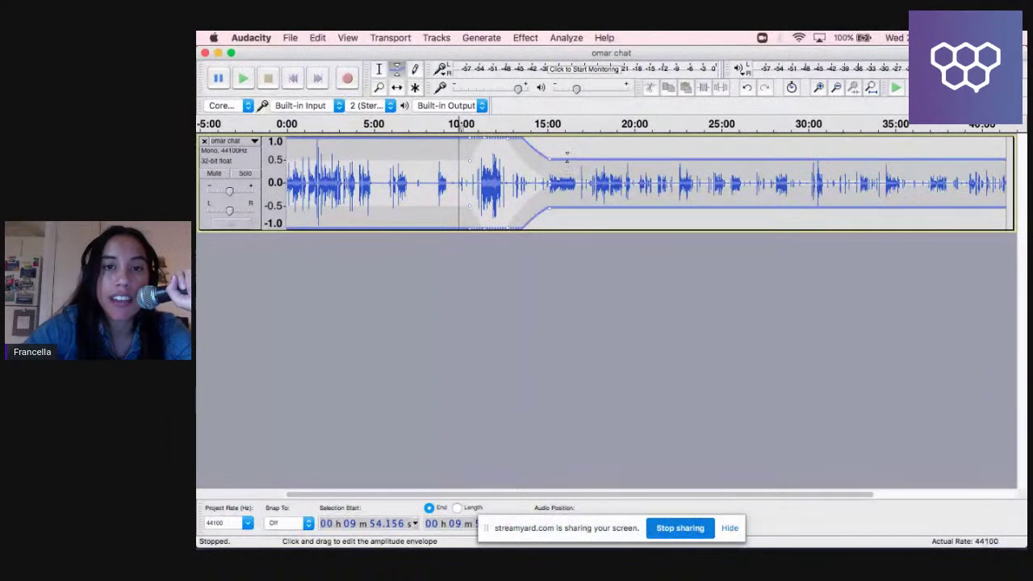
{"action": "left_click_drag", "start_coordinate": [565, 161], "coordinate": [617, 139]}
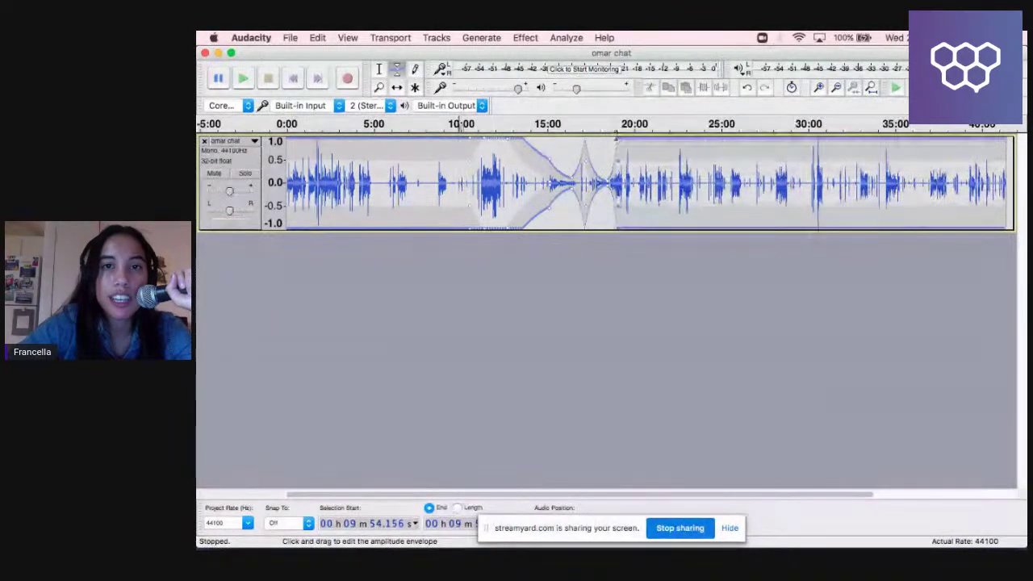
Preview the envelope-shaped audio between about 15:30 and 18:40, and move the envelope point near 19:00 slightly later.
{"action": "left_click", "coordinate": [532, 126]}
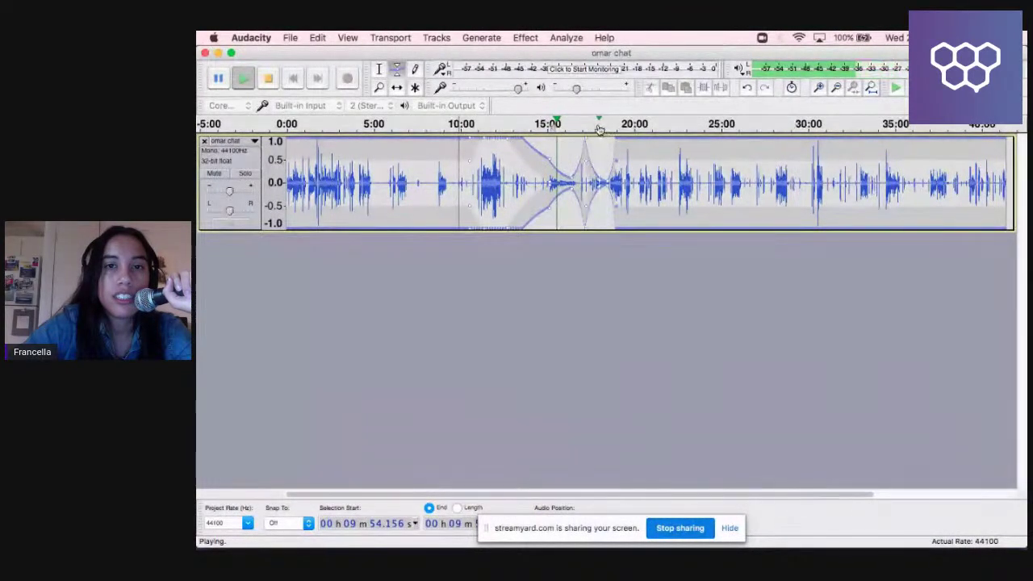
{"action": "left_click", "coordinate": [597, 124]}
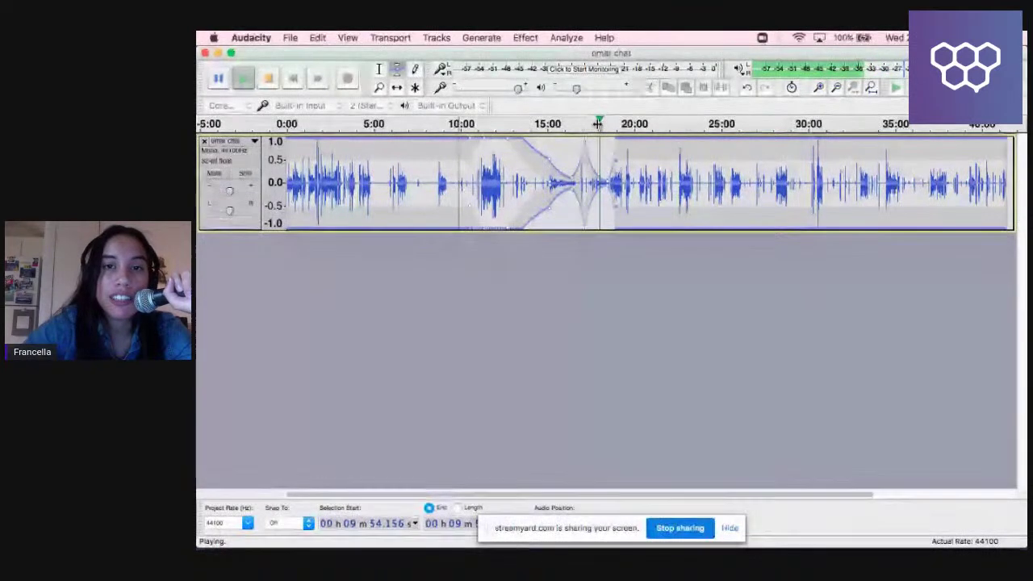
{"action": "left_click", "coordinate": [611, 125]}
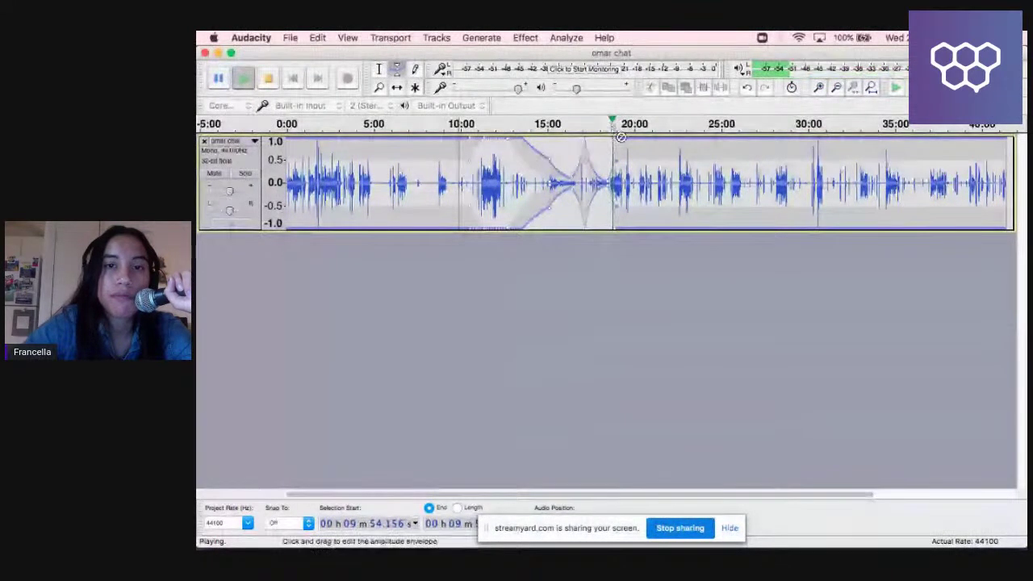
{"action": "left_click", "coordinate": [443, 123]}
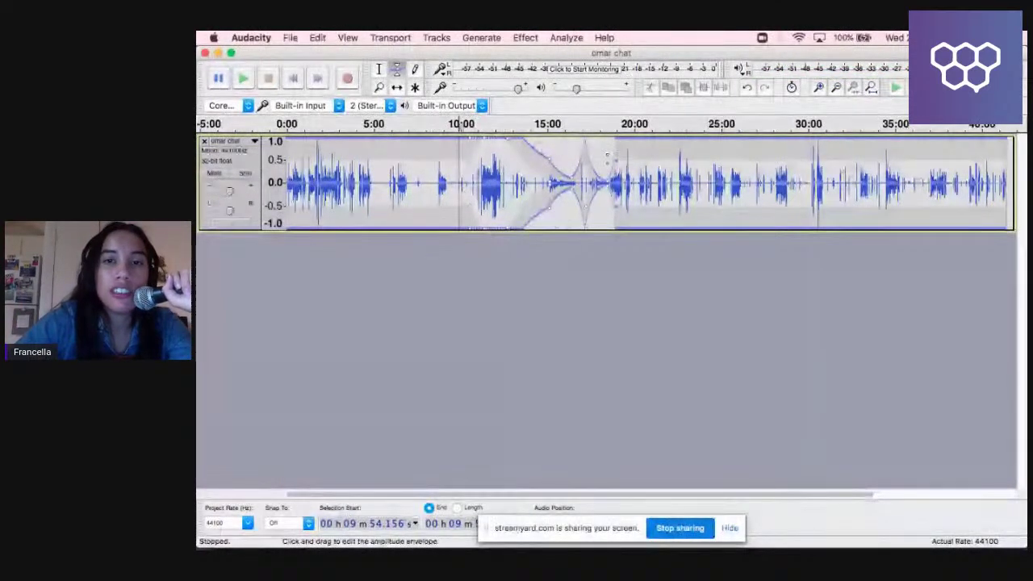
{"action": "left_click_drag", "start_coordinate": [614, 157], "coordinate": [621, 162]}
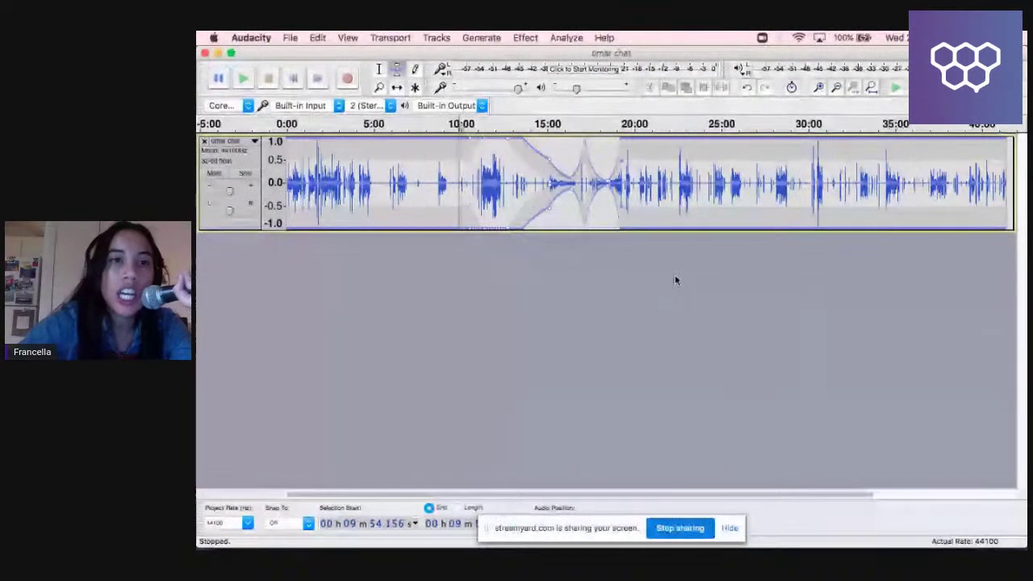
Apply Fade Out to the short stretch of the chat track from about 25:38 to just past 26:00.
{"action": "left_click", "coordinate": [380, 70]}
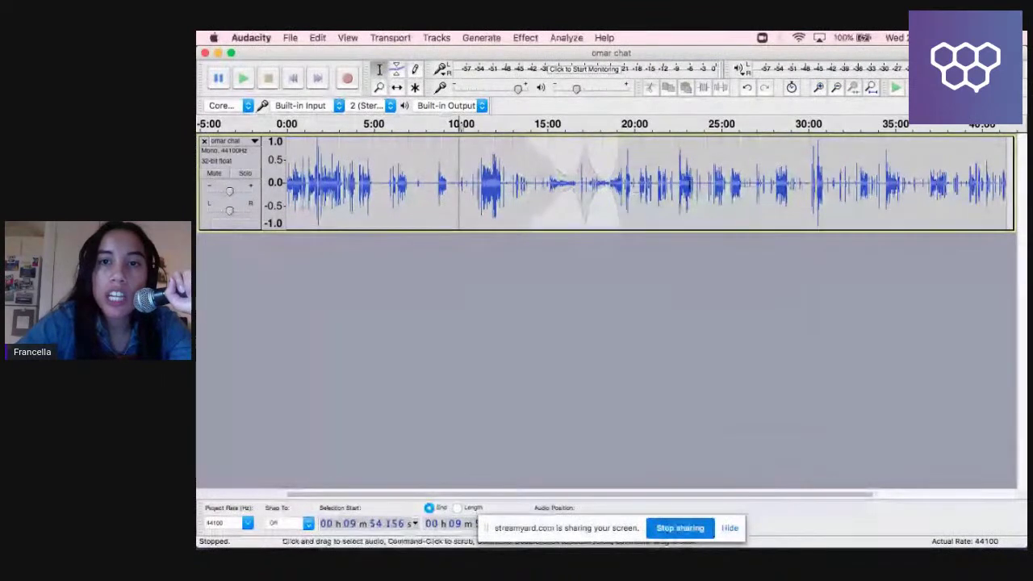
{"action": "left_click", "coordinate": [735, 184]}
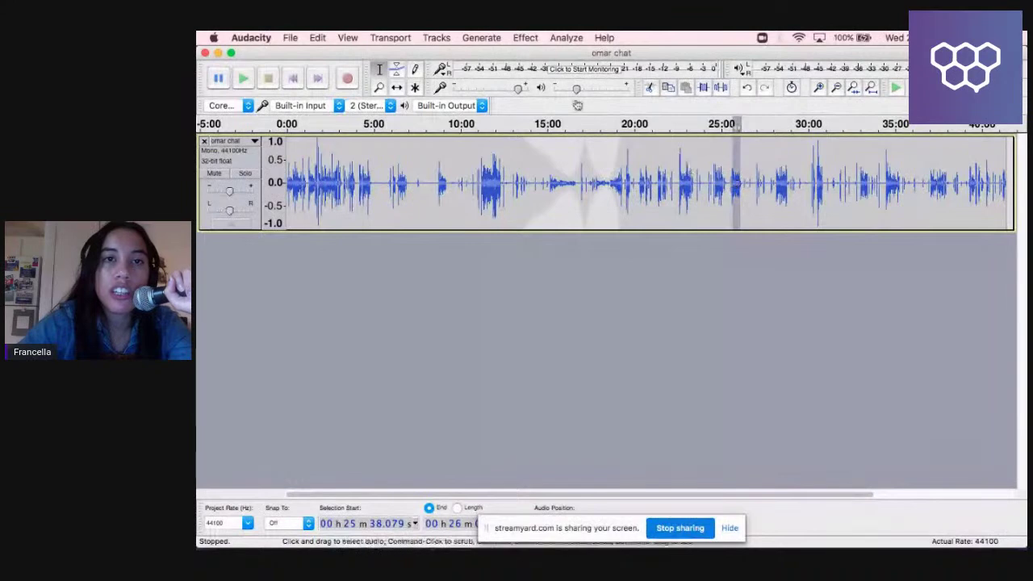
{"action": "left_click", "coordinate": [525, 38]}
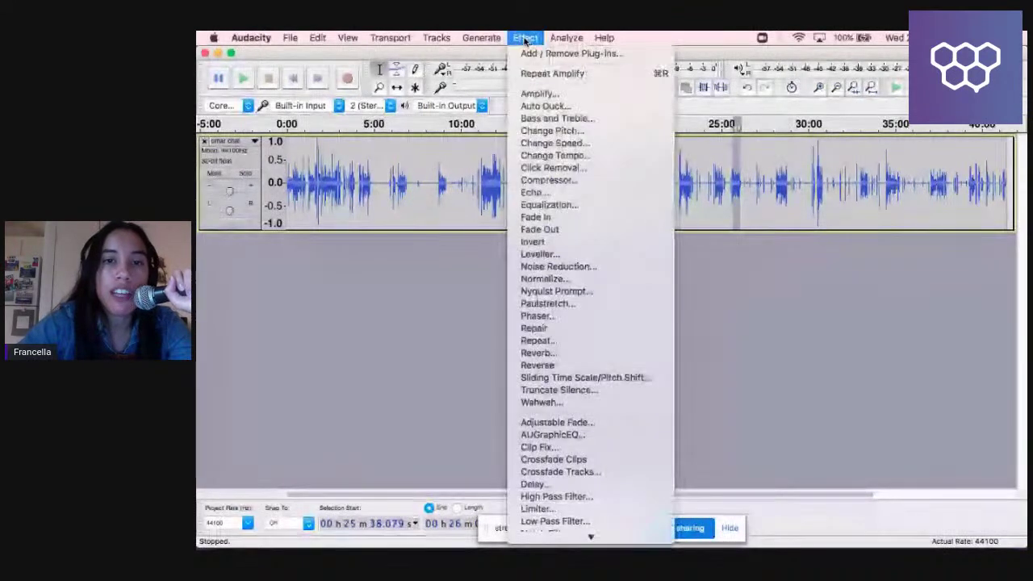
{"action": "left_click", "coordinate": [554, 230]}
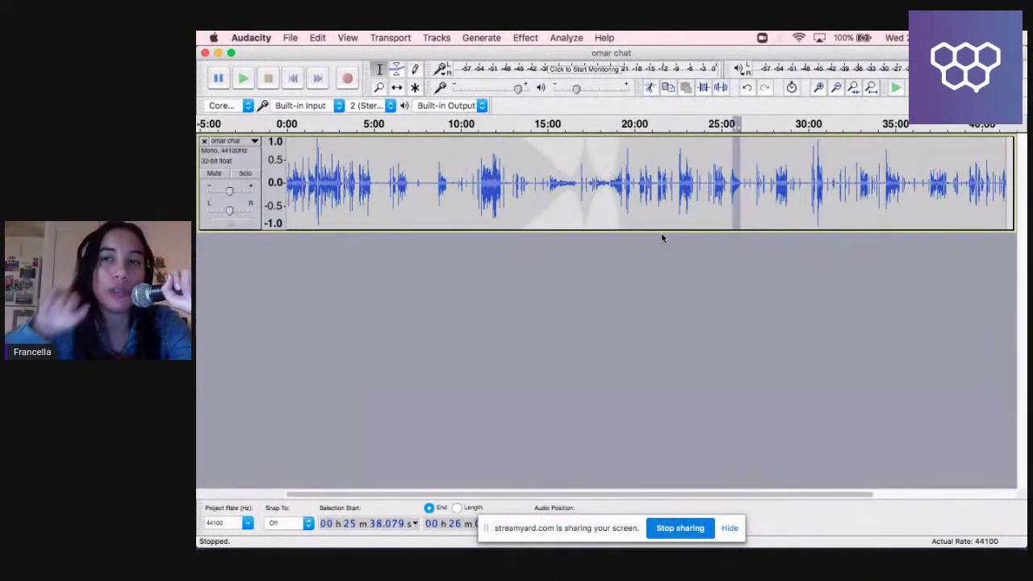
Preview the faded-out stretch of the chat track from about 25:44.
{"action": "left_click", "coordinate": [729, 185]}
{"action": "key", "text": "space"}
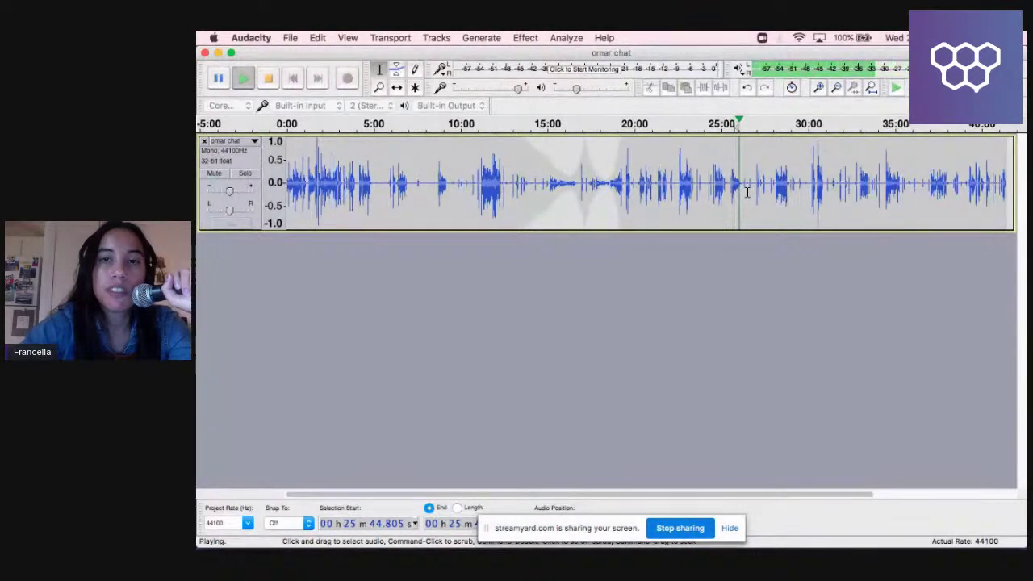
{"action": "key", "text": "space"}
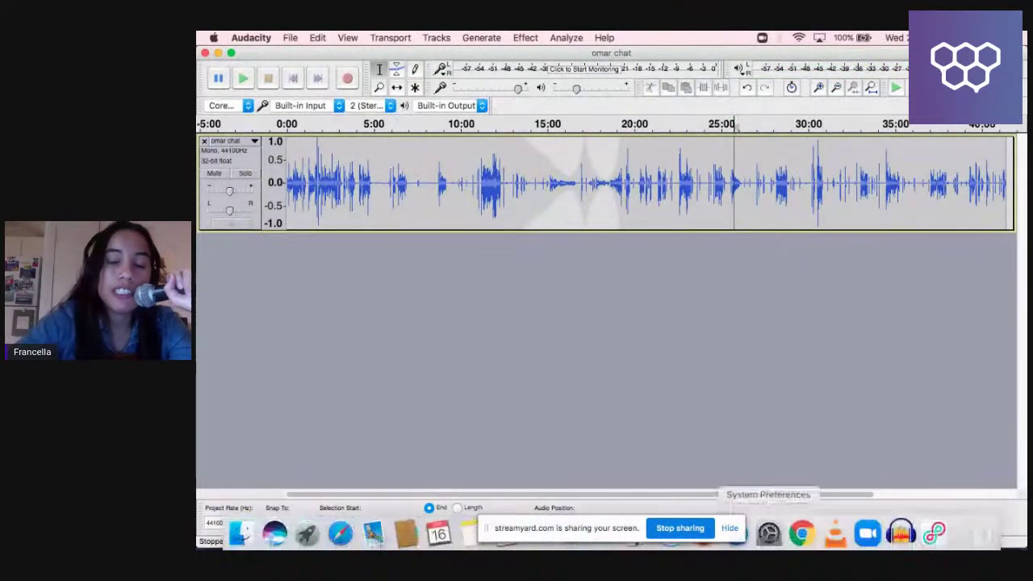
Switch to Chrome to check the "What I Will Show You" slide for the next topic, and return to Audacity.
{"action": "left_click", "coordinate": [804, 530]}
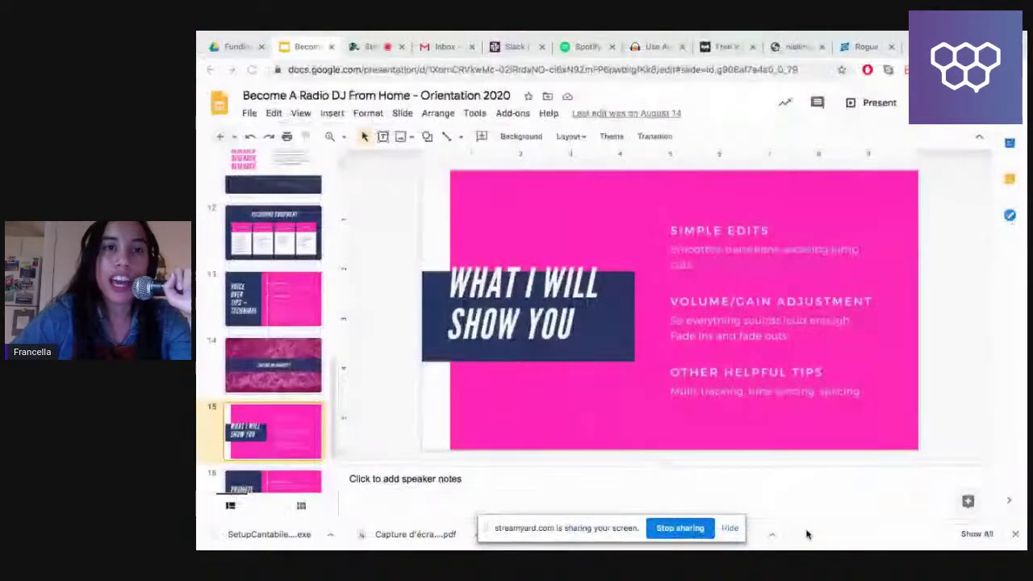
{"action": "left_click", "coordinate": [367, 46]}
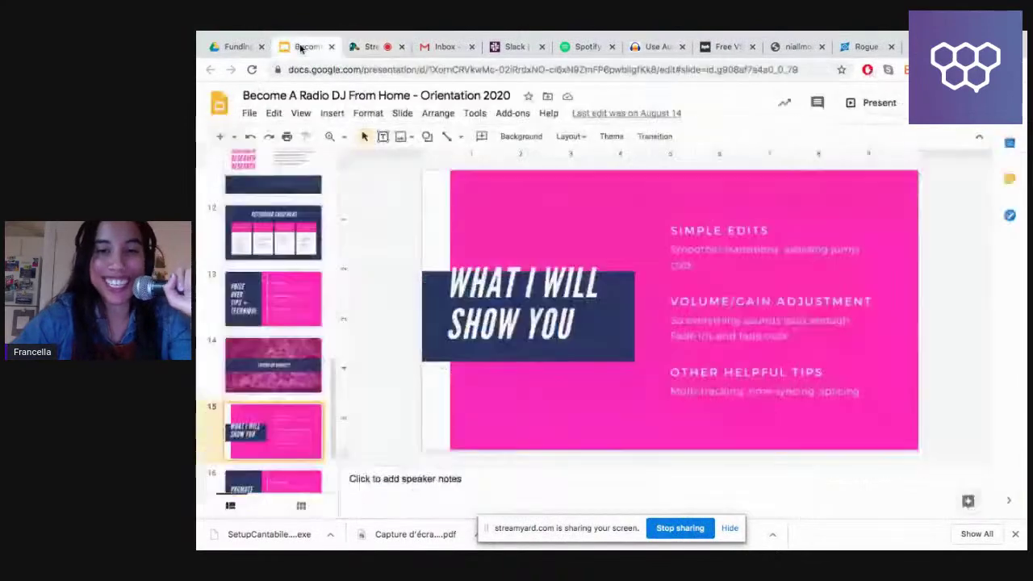
{"action": "left_click", "coordinate": [307, 47]}
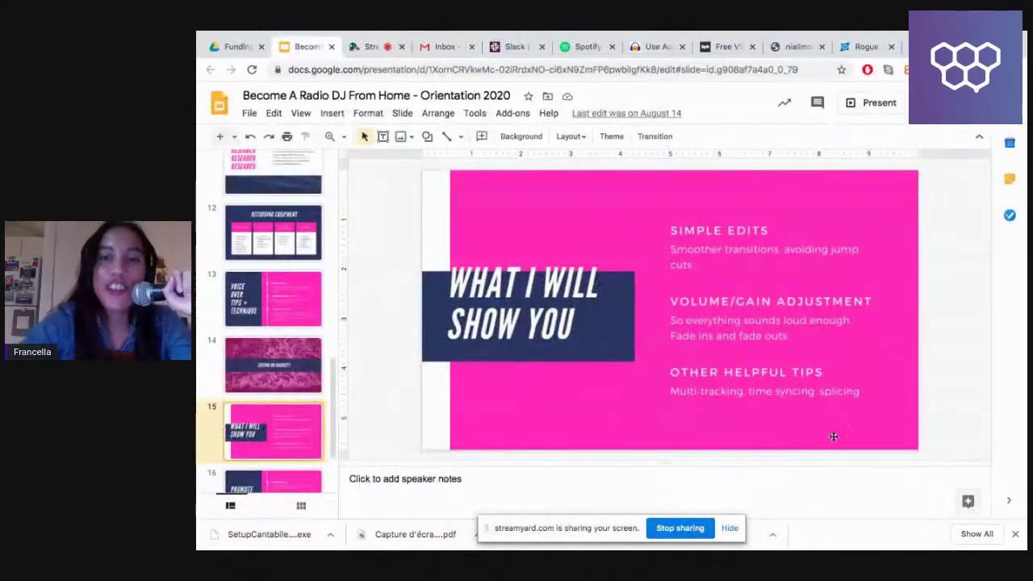
{"action": "mouse_move", "coordinate": [839, 534]}
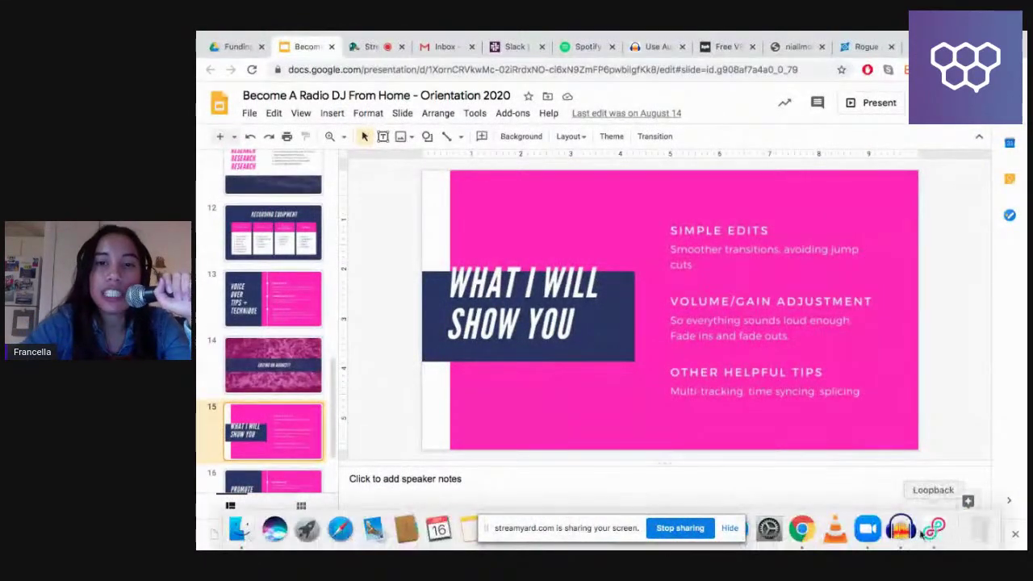
{"action": "left_click", "coordinate": [901, 531]}
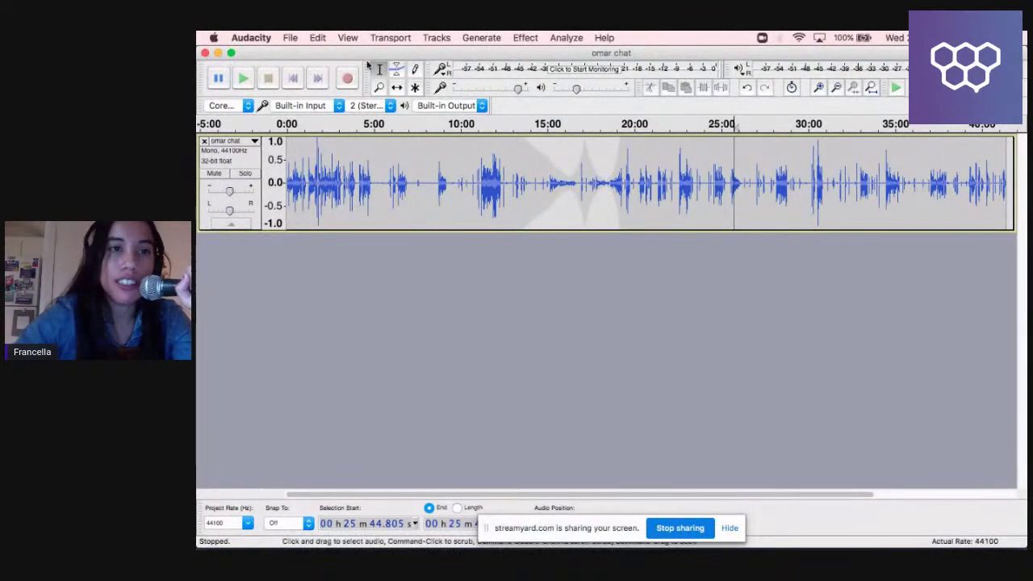
Import the 04:05 song "02 Heat Distraction" MP3 from the Women - Public Strain (Canada) folder in Downloads as a new track.
{"action": "left_click", "coordinate": [291, 38]}
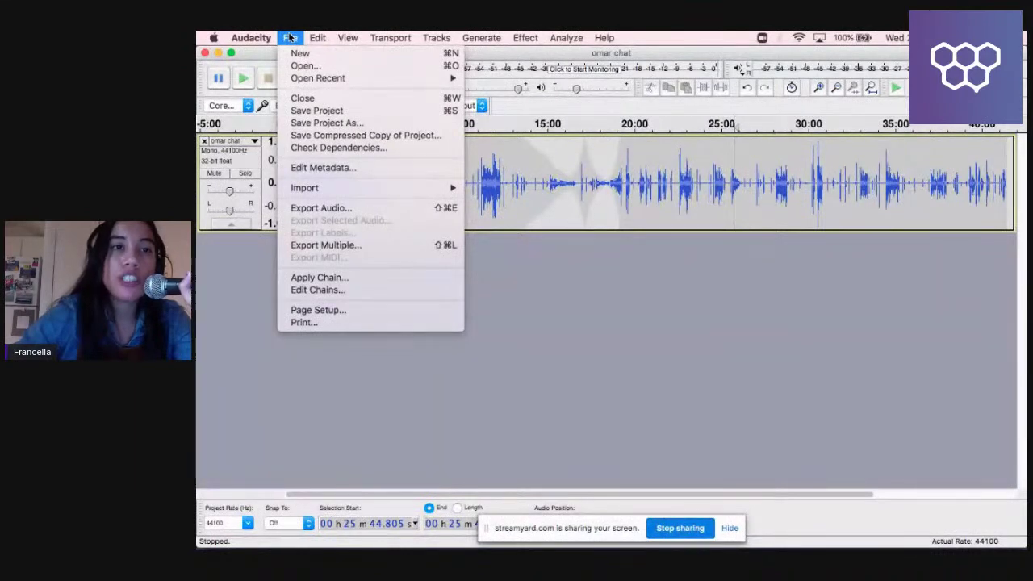
{"action": "mouse_move", "coordinate": [374, 191]}
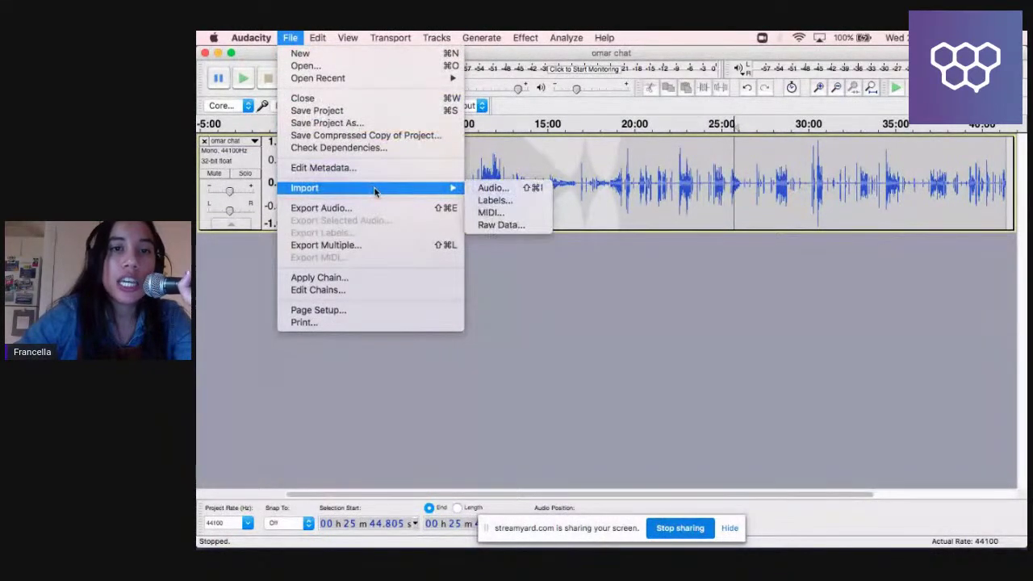
{"action": "left_click", "coordinate": [488, 187]}
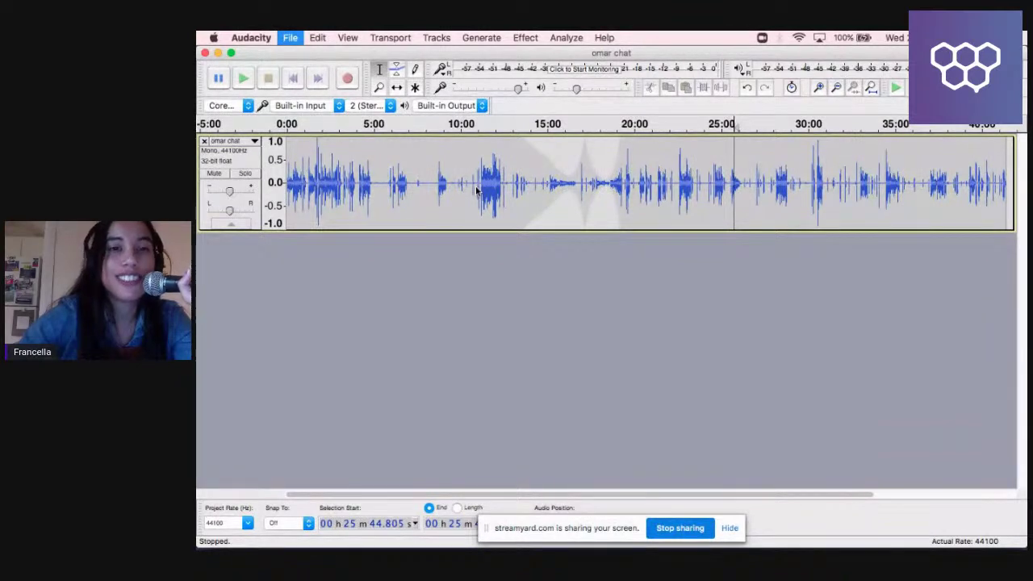
{"action": "left_click", "coordinate": [477, 191]}
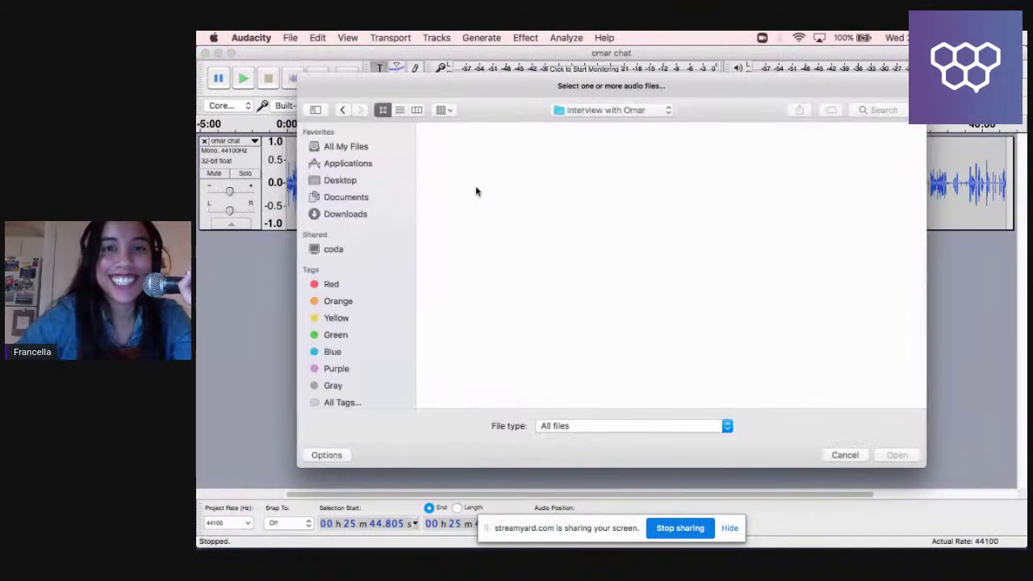
{"action": "left_click", "coordinate": [345, 214]}
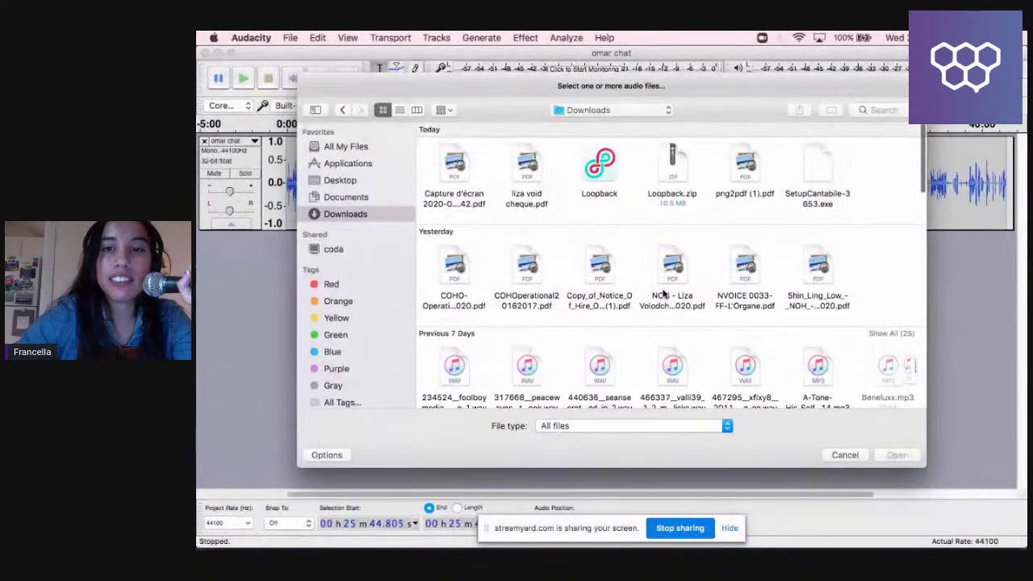
{"action": "scroll", "coordinate": [664, 295], "scroll_direction": "down", "scroll_amount": 5}
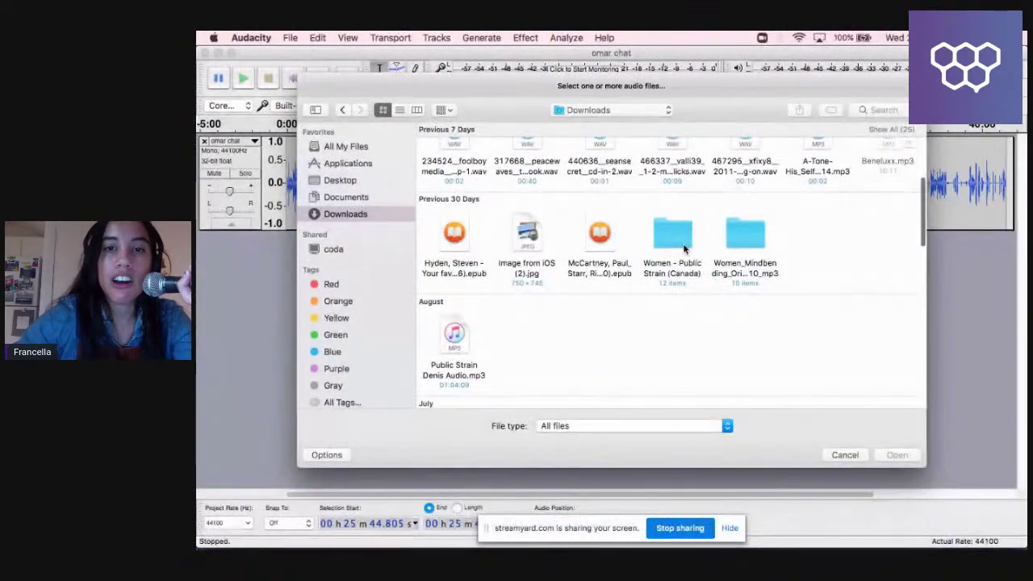
{"action": "double_click", "coordinate": [674, 239]}
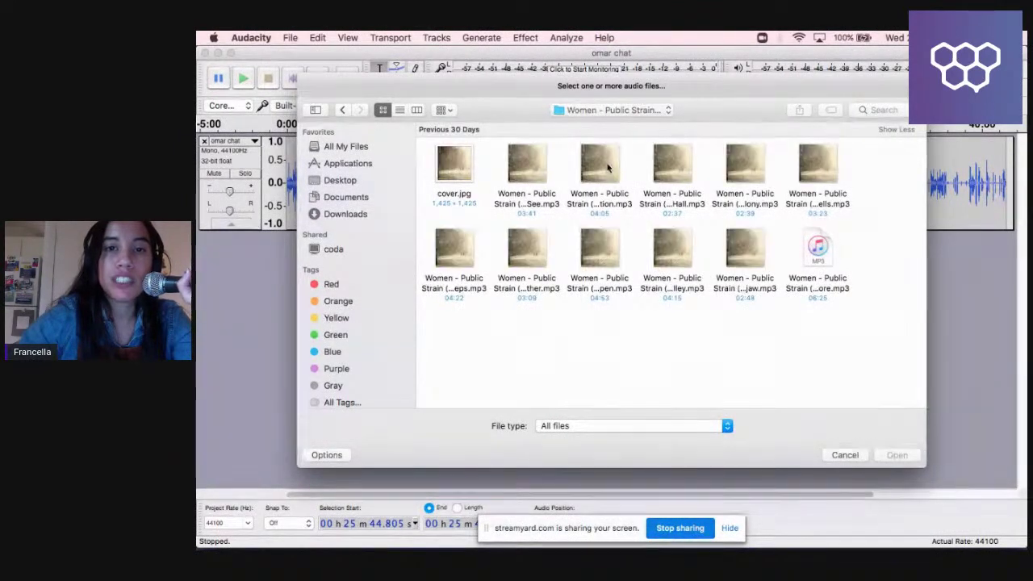
{"action": "left_click", "coordinate": [629, 184]}
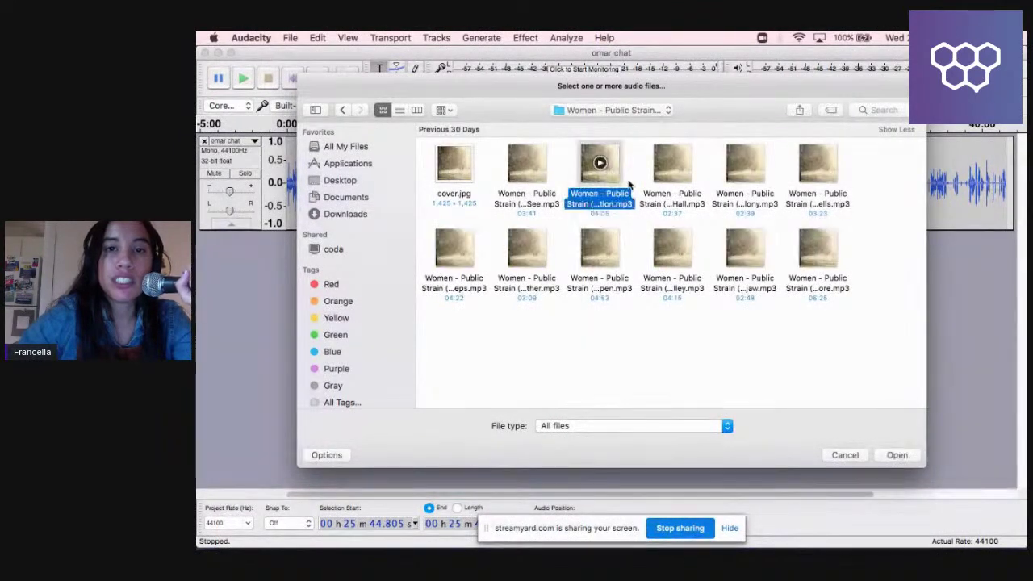
{"action": "left_click", "coordinate": [897, 455]}
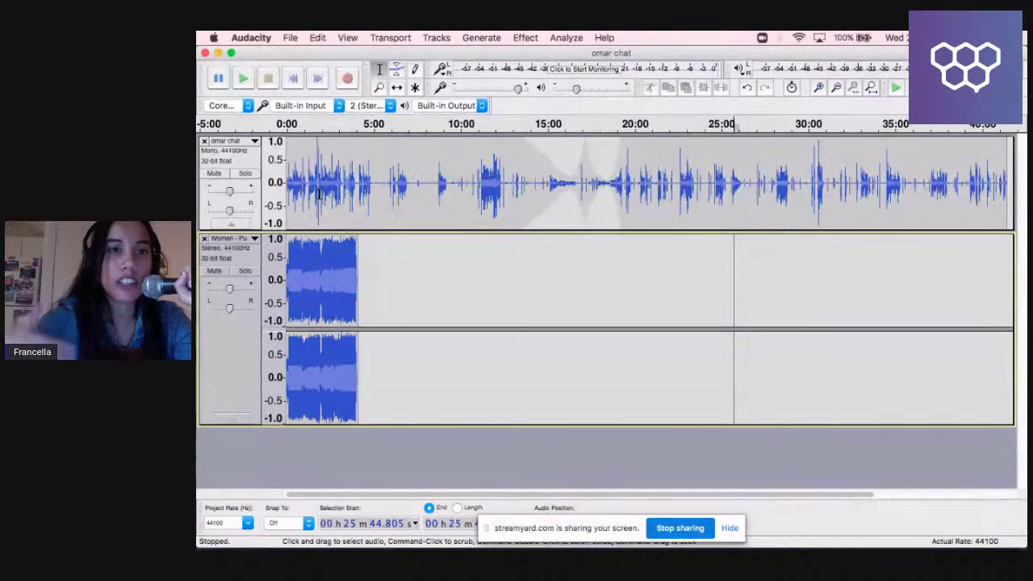
Move the song clip with the Time Shift Tool to start at about 18:00, and preview the overlap with the chat.
{"action": "left_click", "coordinate": [397, 88]}
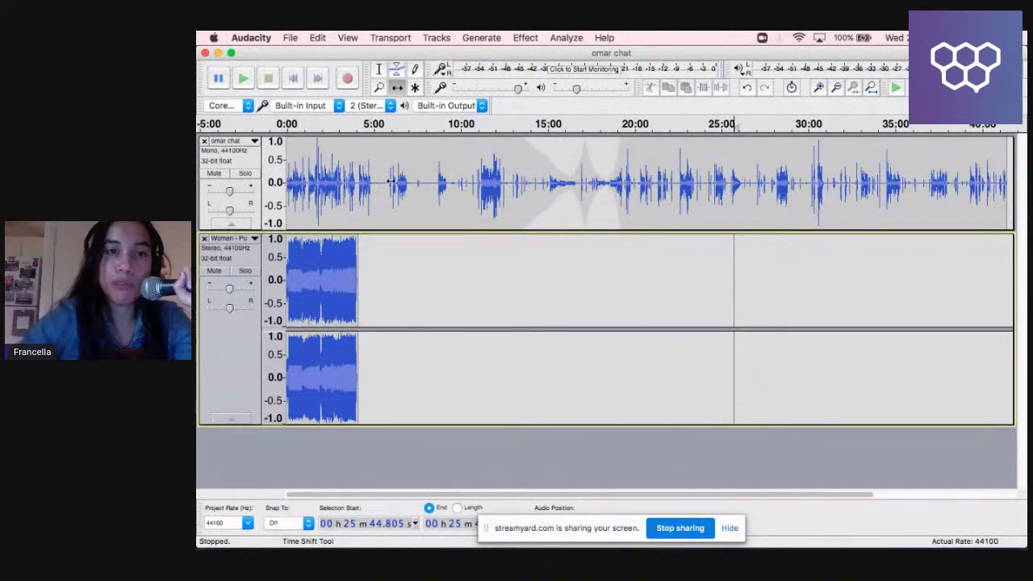
{"action": "left_click_drag", "start_coordinate": [321, 272], "coordinate": [576, 268]}
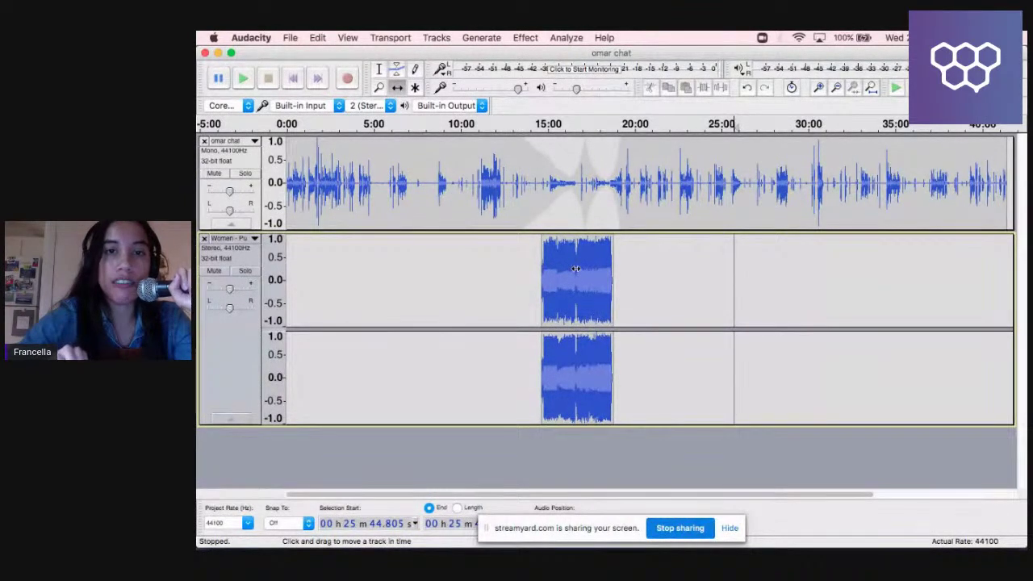
{"action": "left_click_drag", "start_coordinate": [568, 255], "coordinate": [622, 253]}
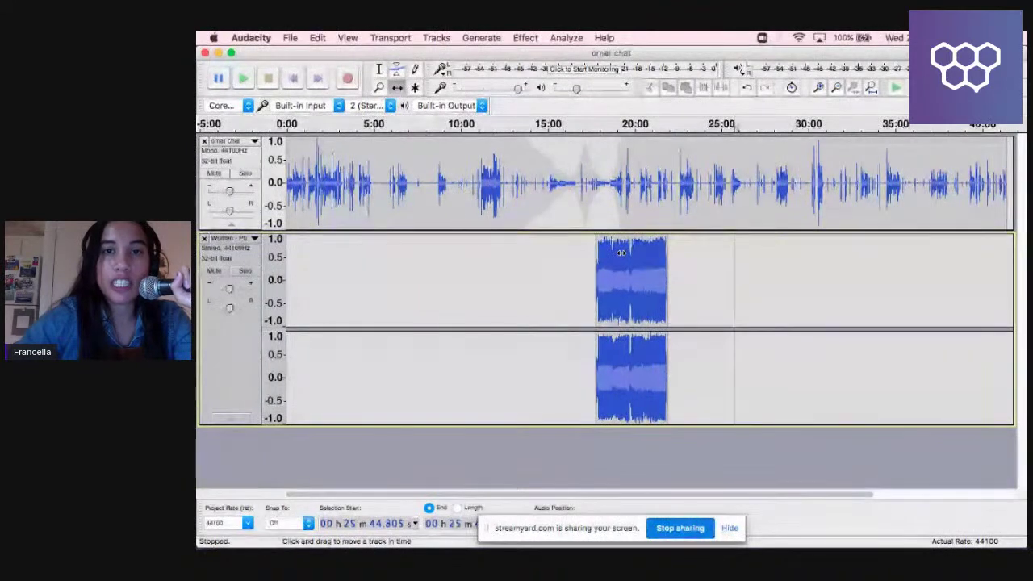
{"action": "left_click_drag", "start_coordinate": [621, 253], "coordinate": [624, 252]}
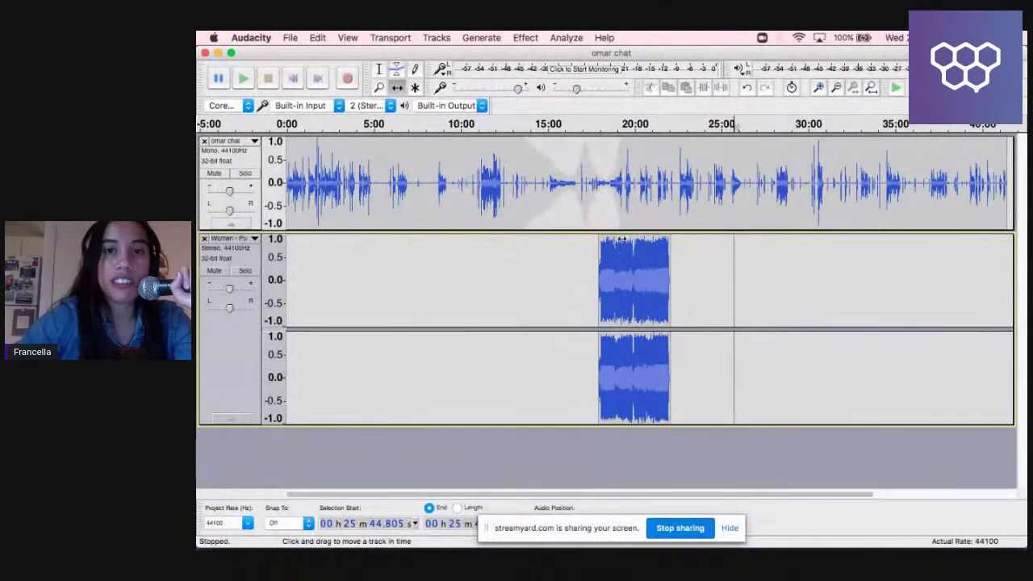
{"action": "left_click", "coordinate": [595, 119]}
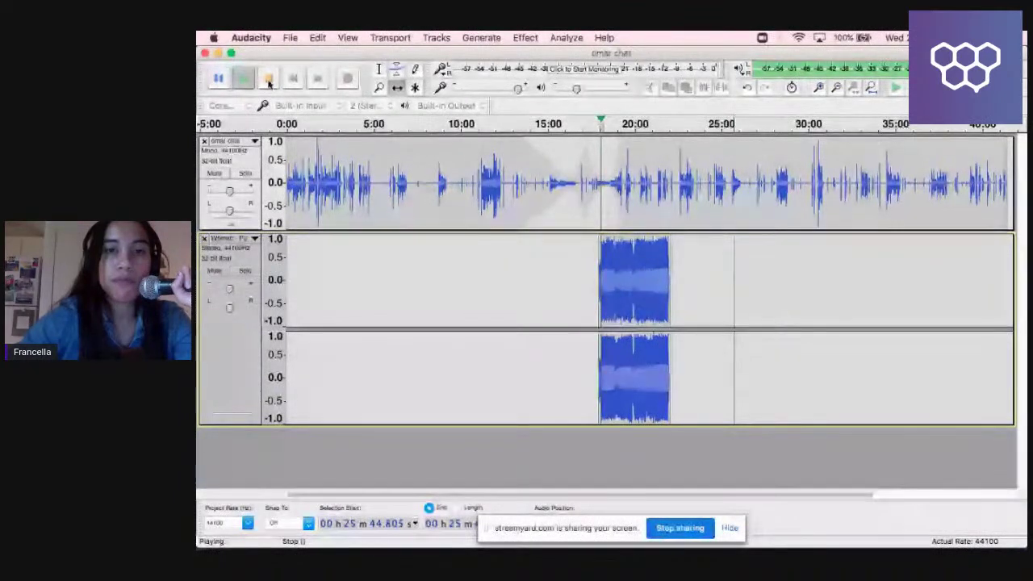
{"action": "left_click", "coordinate": [269, 81]}
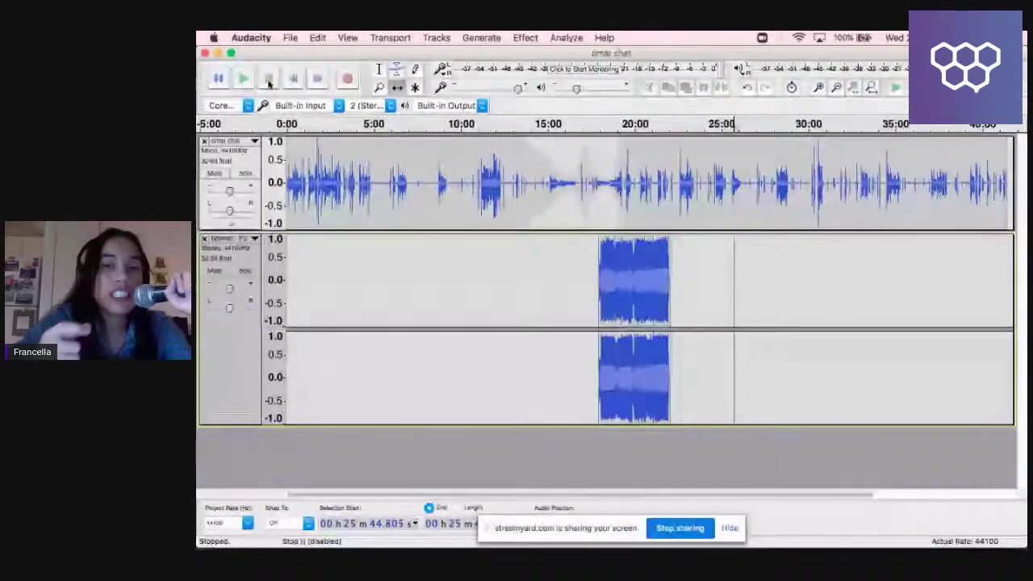
Review the "Other Helpful Tips" topics on the presentation slide in Chrome, and go back to Audacity.
{"action": "left_click", "coordinate": [837, 533]}
{"action": "left_click", "coordinate": [803, 530]}
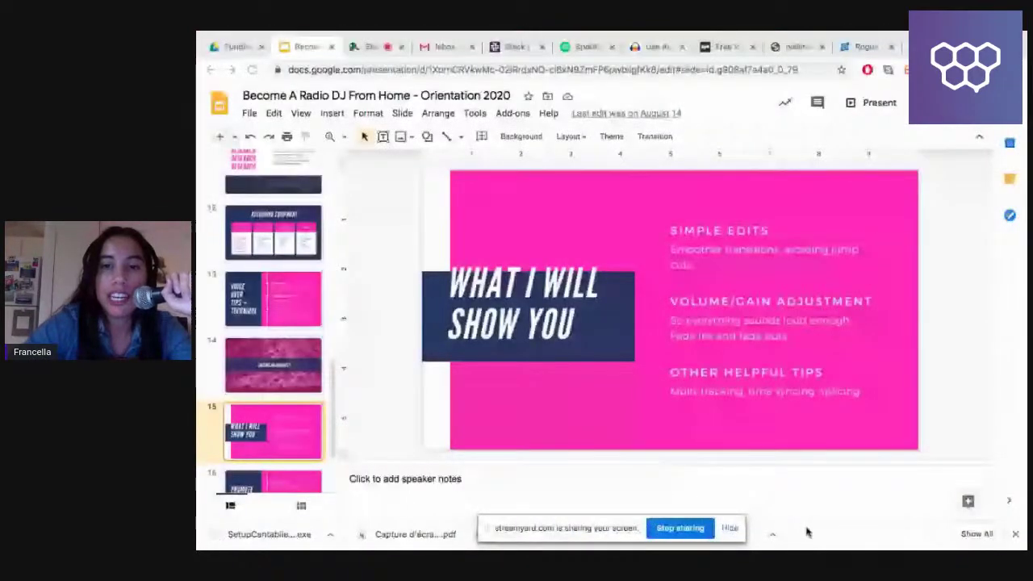
{"action": "mouse_move", "coordinate": [903, 531]}
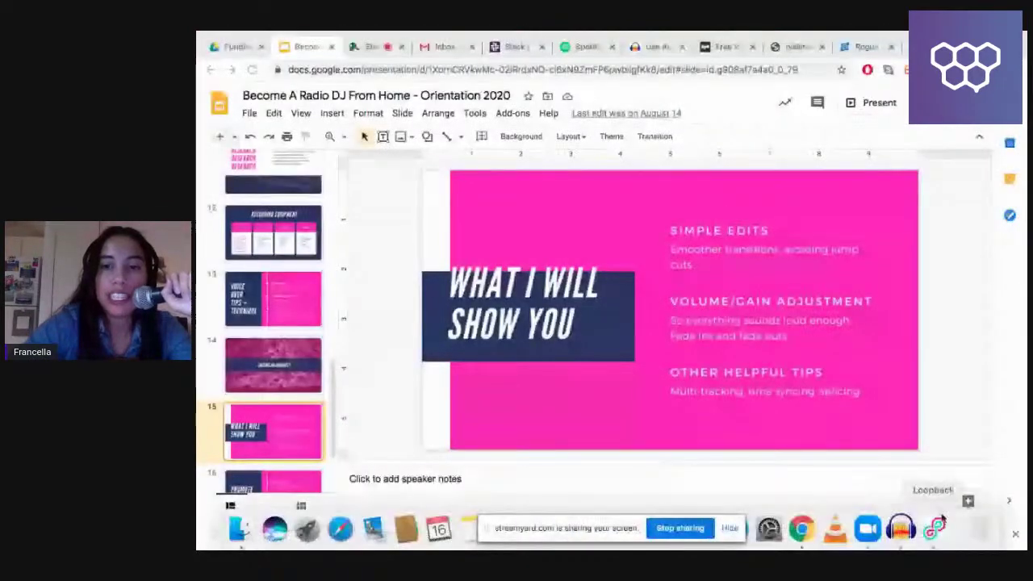
{"action": "left_click", "coordinate": [906, 531]}
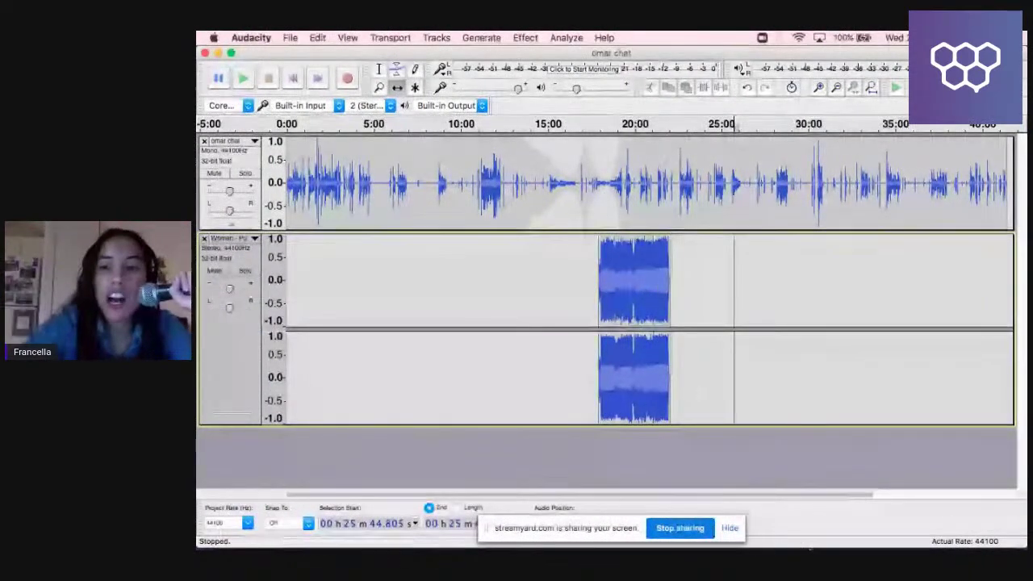
Open the recent EPISODE THREE PROJECT.aup in a new project window, continuing without deleting the orphan block files.
{"action": "left_click", "coordinate": [290, 38]}
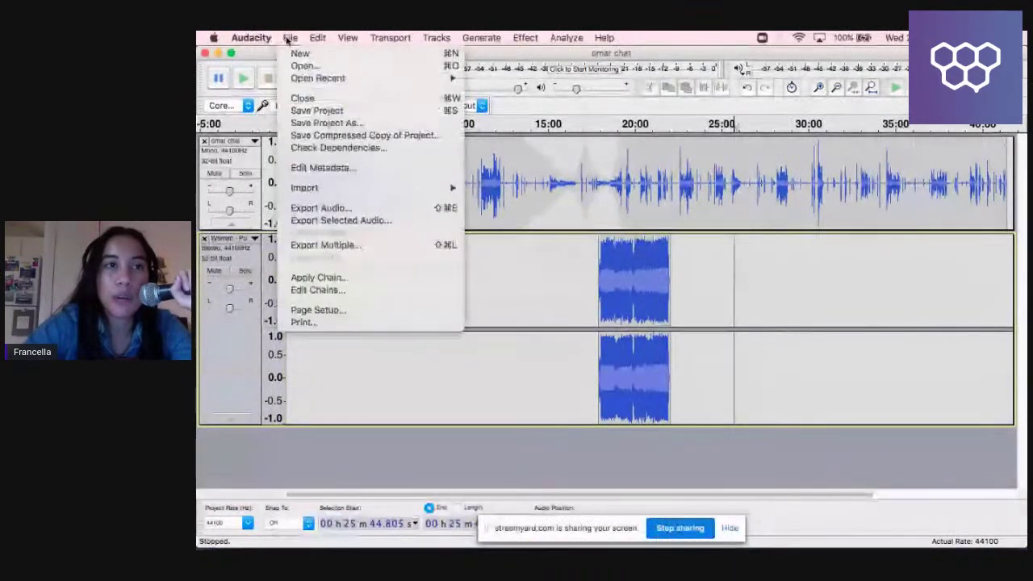
{"action": "left_click", "coordinate": [291, 38]}
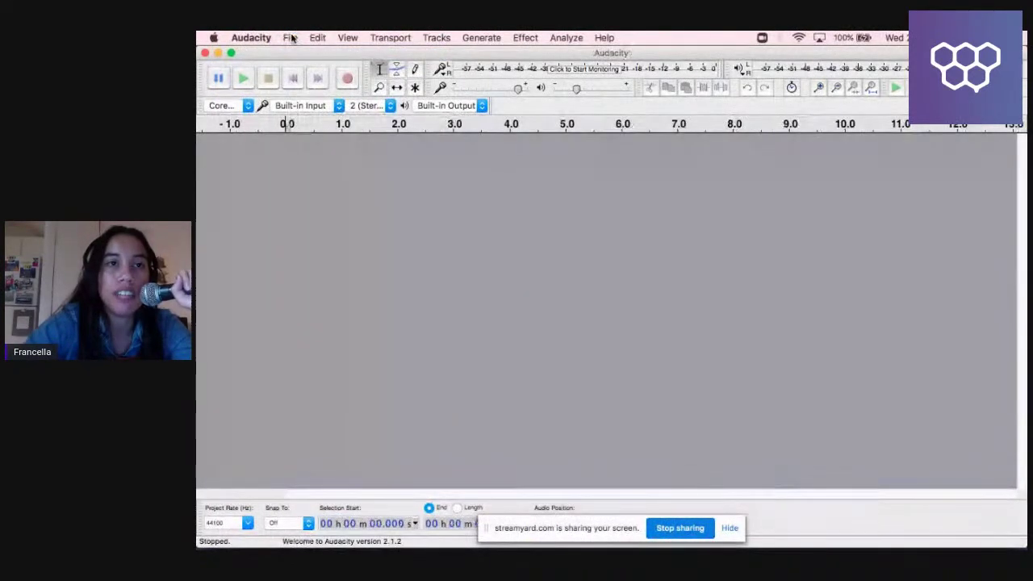
{"action": "left_click", "coordinate": [290, 38]}
{"action": "mouse_move", "coordinate": [393, 84]}
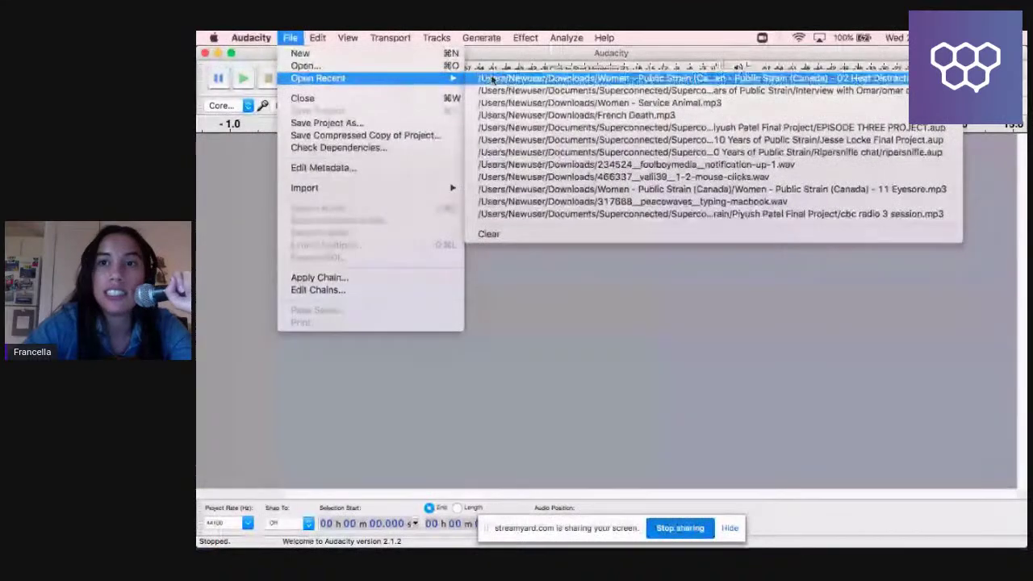
{"action": "left_click", "coordinate": [572, 128]}
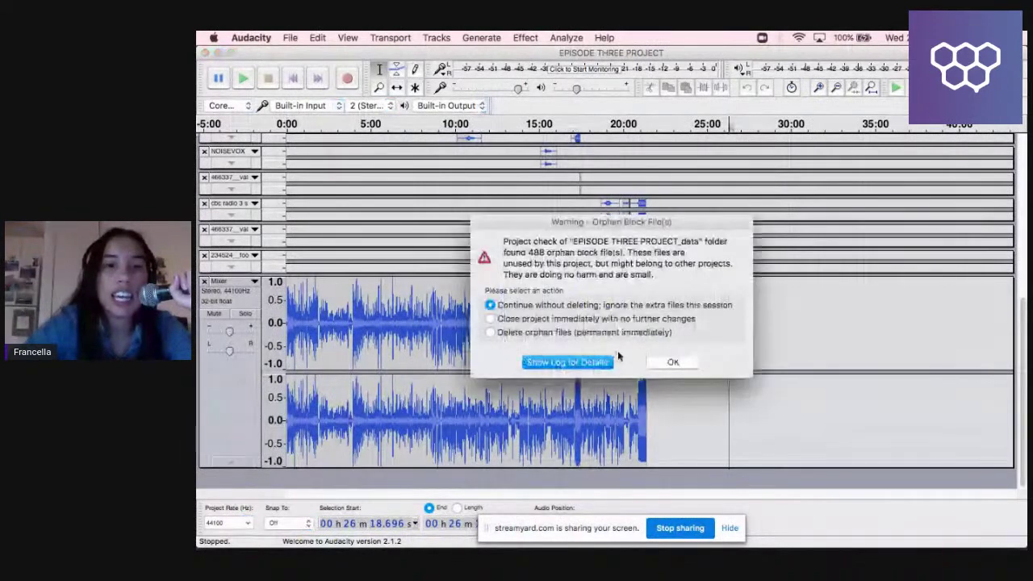
{"action": "left_click", "coordinate": [595, 363]}
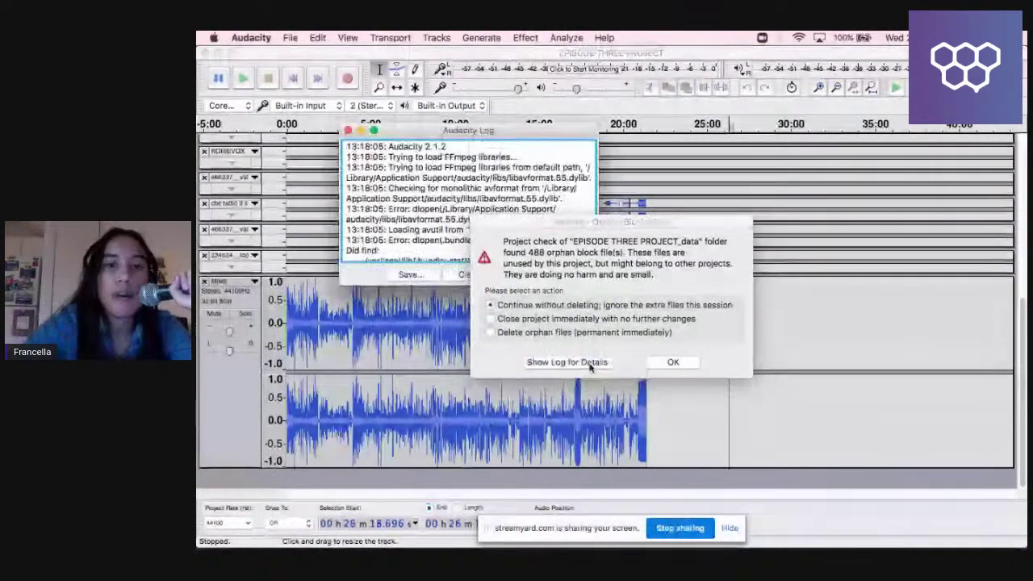
{"action": "left_click", "coordinate": [667, 363]}
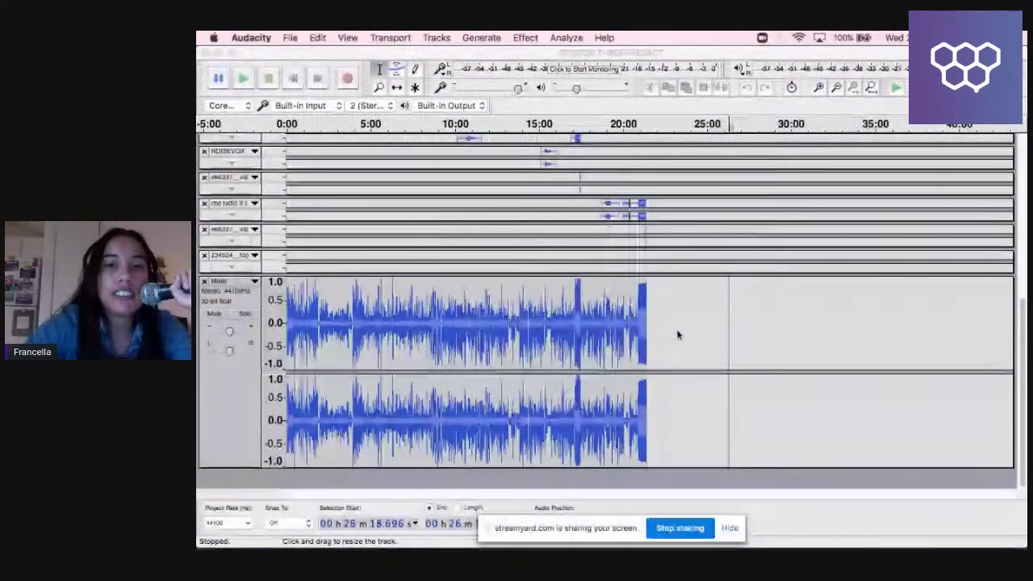
Examine the full stack of tracks in EPISODE THREE PROJECT, from the short clips to the long stereo Mixer track.
{"action": "left_click", "coordinate": [665, 310]}
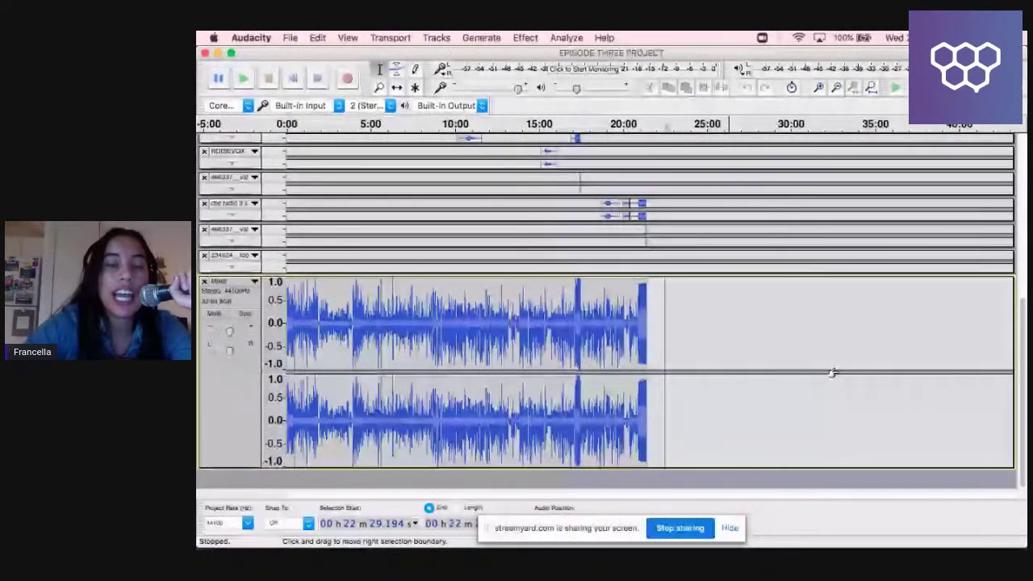
{"action": "scroll", "coordinate": [837, 372], "scroll_direction": "up", "scroll_amount": 10}
{"action": "scroll", "coordinate": [838, 372], "scroll_direction": "down", "scroll_amount": 10}
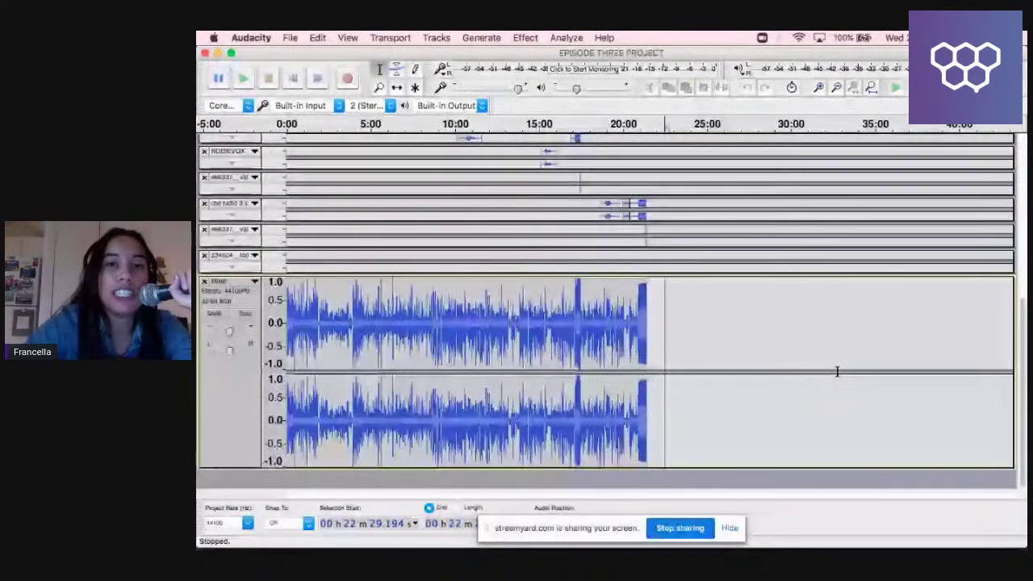
{"action": "scroll", "coordinate": [837, 371], "scroll_direction": "up", "scroll_amount": 10}
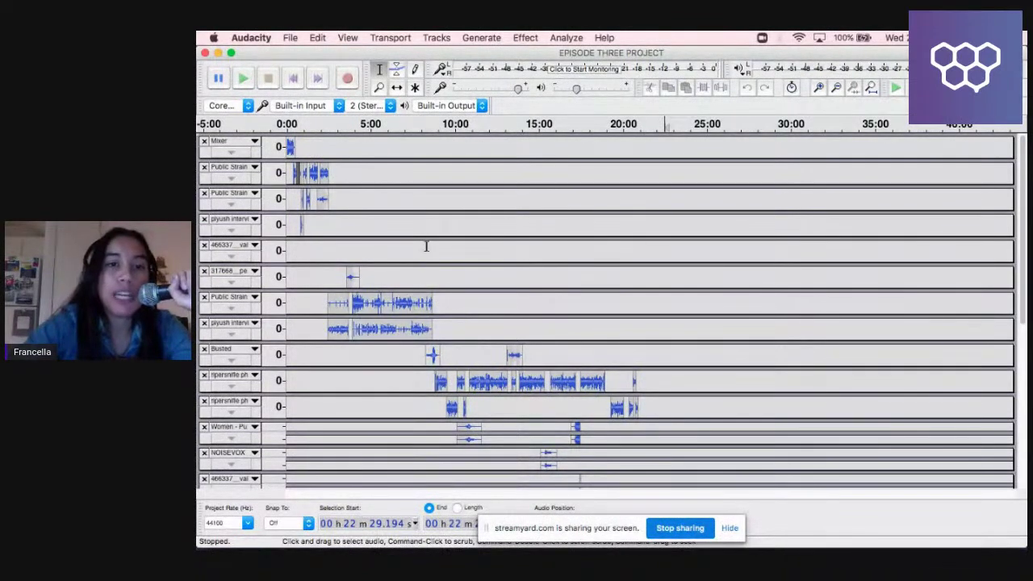
{"action": "scroll", "coordinate": [426, 246], "scroll_direction": "down", "scroll_amount": 5}
{"action": "scroll", "coordinate": [427, 246], "scroll_direction": "up", "scroll_amount": 5}
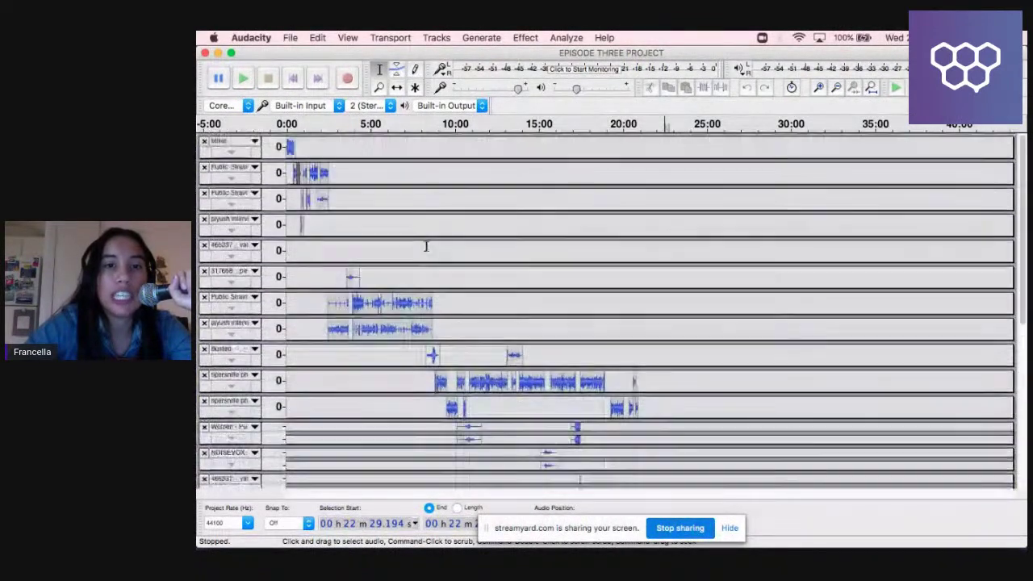
{"action": "scroll", "coordinate": [427, 247], "scroll_direction": "down", "scroll_amount": 5}
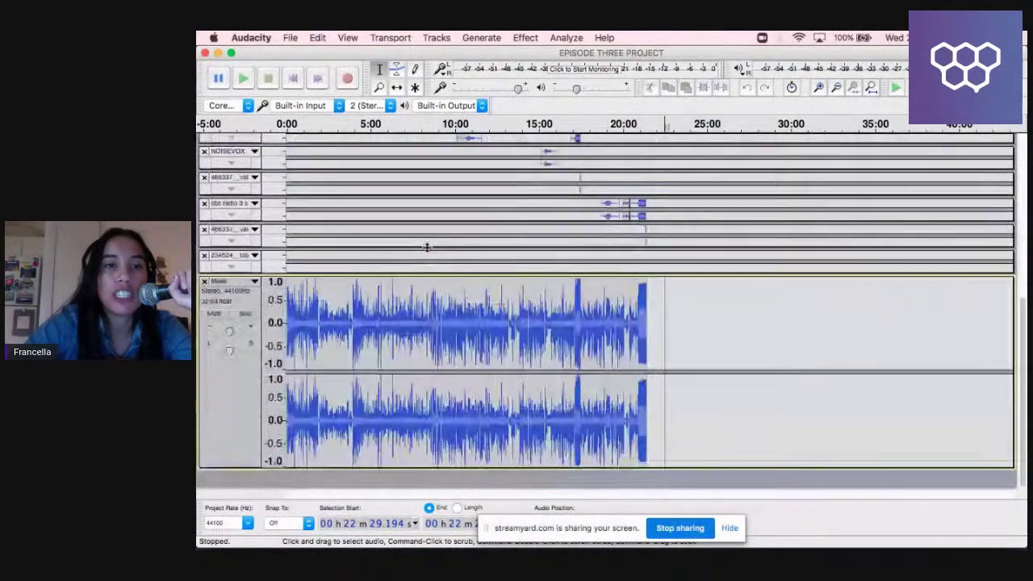
{"action": "left_click", "coordinate": [321, 307]}
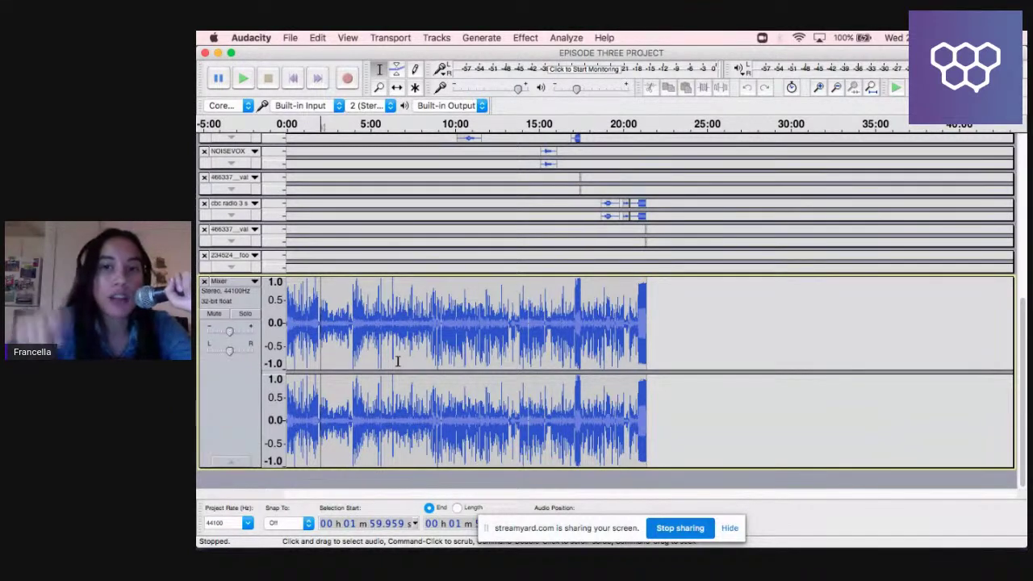
{"action": "scroll", "coordinate": [444, 305], "scroll_direction": "up", "scroll_amount": 10}
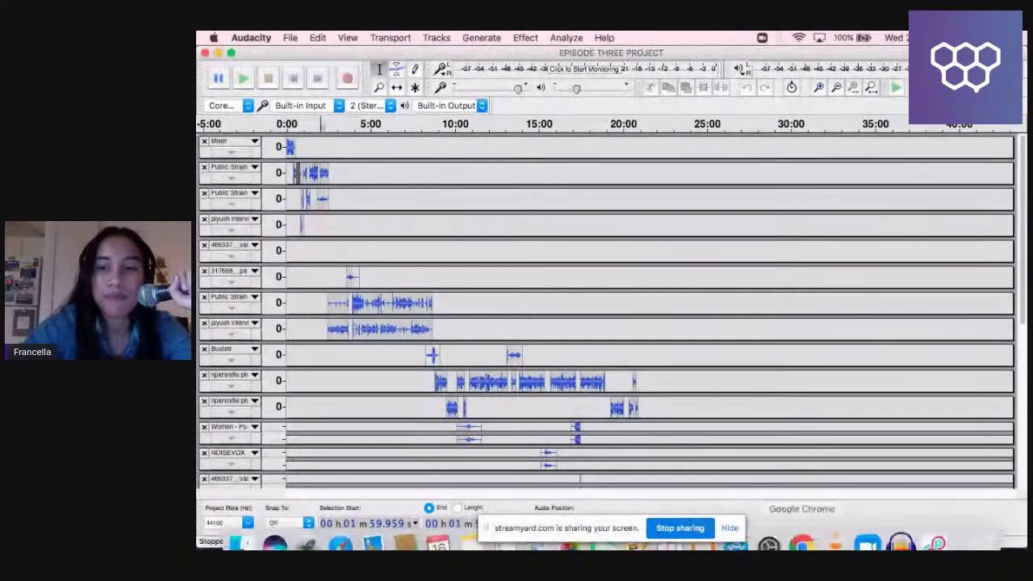
Return to the omar chat project, close the log, and import the 04:22 song from the Women - Public Strain (Canada) folder in Downloads.
{"action": "left_click", "coordinate": [217, 53]}
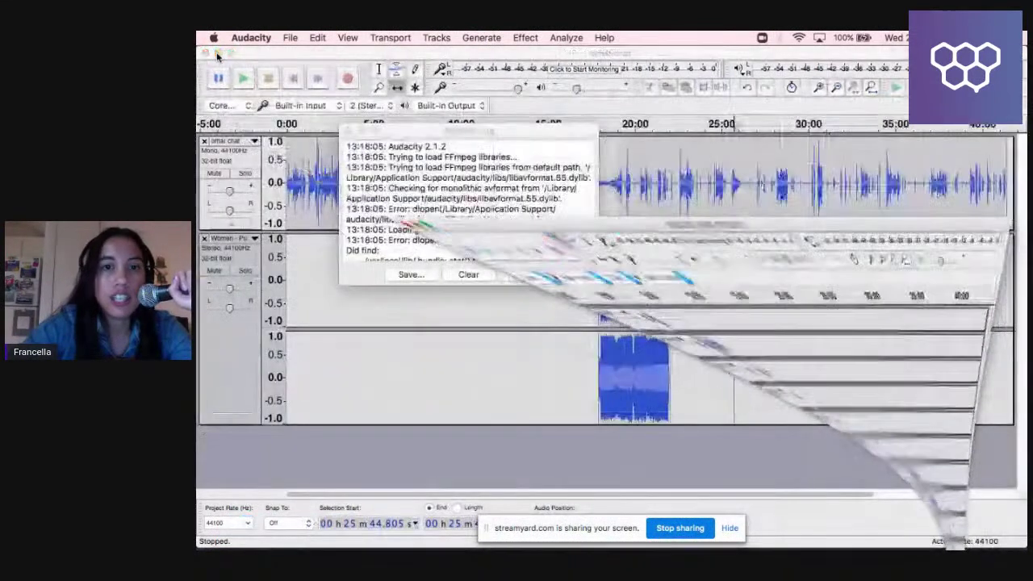
{"action": "left_click", "coordinate": [539, 276]}
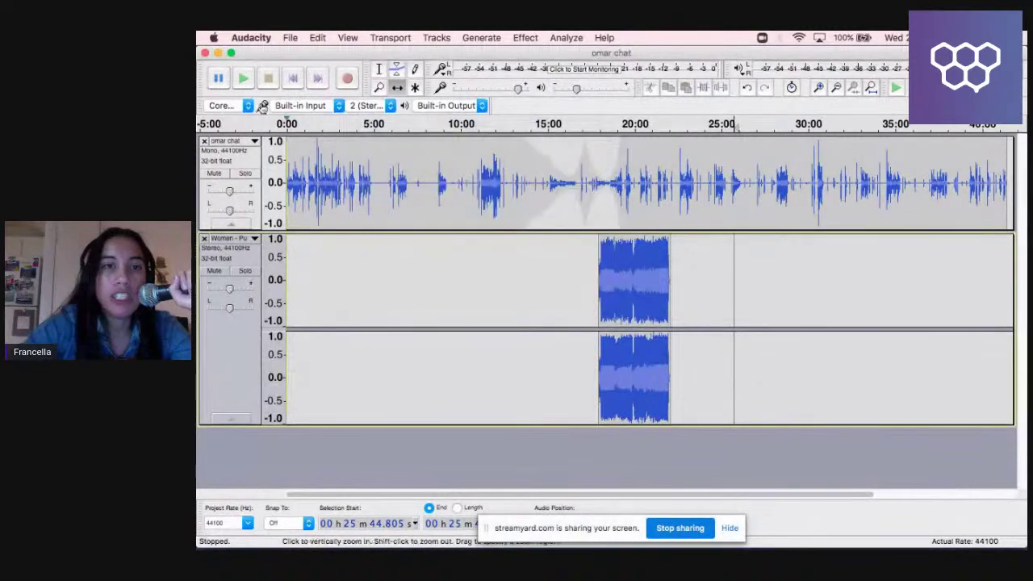
{"action": "left_click", "coordinate": [292, 38]}
{"action": "mouse_move", "coordinate": [436, 182]}
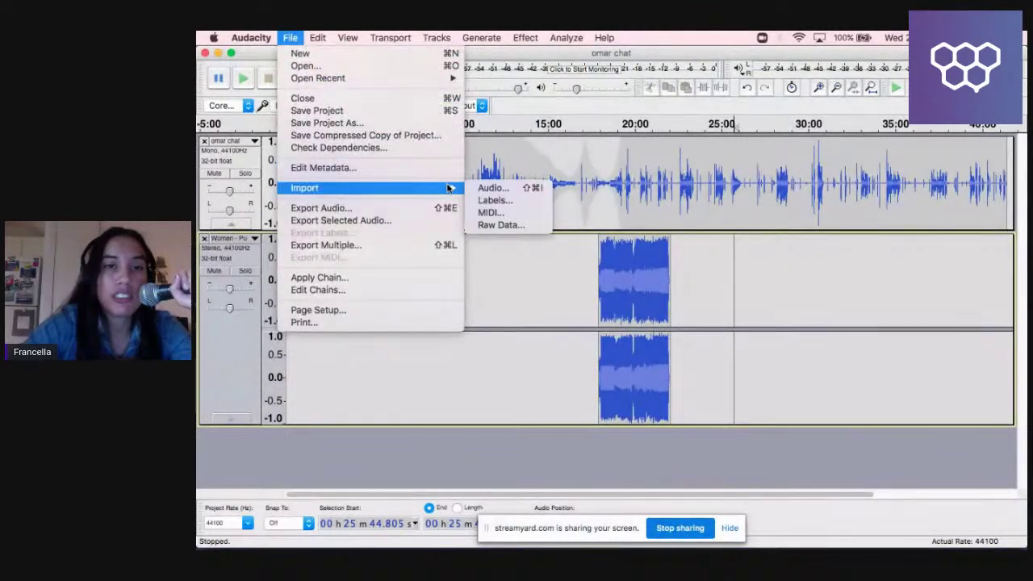
{"action": "left_click", "coordinate": [473, 187]}
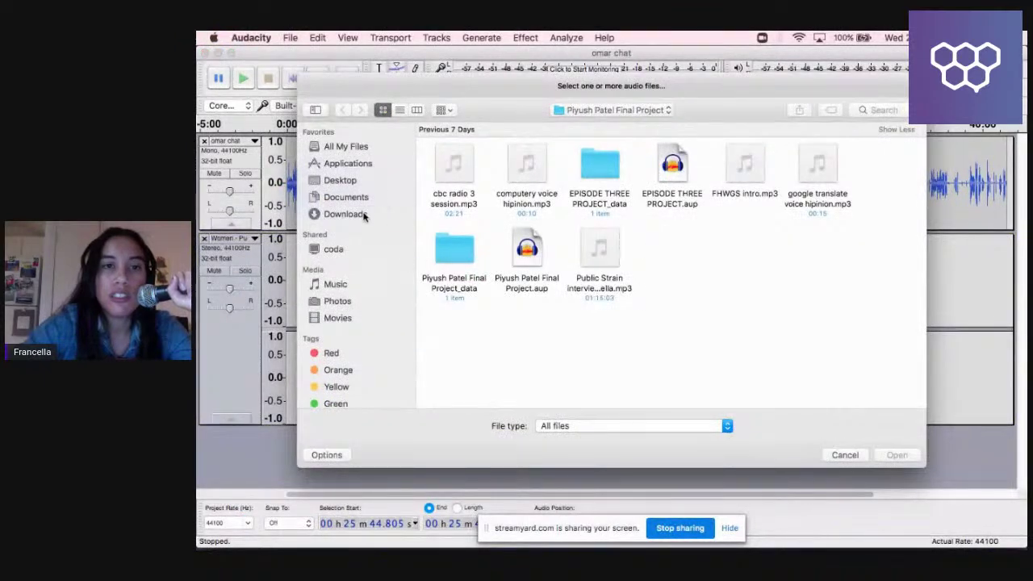
{"action": "left_click", "coordinate": [345, 214]}
{"action": "scroll", "coordinate": [666, 371], "scroll_direction": "down", "scroll_amount": 5}
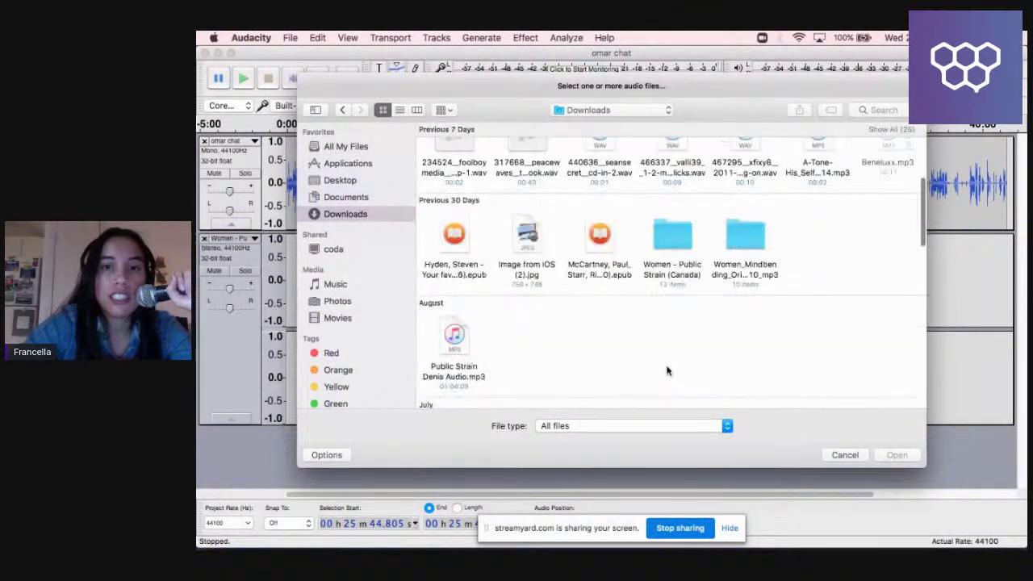
{"action": "scroll", "coordinate": [667, 371], "scroll_direction": "down", "scroll_amount": 3}
{"action": "double_click", "coordinate": [674, 161]}
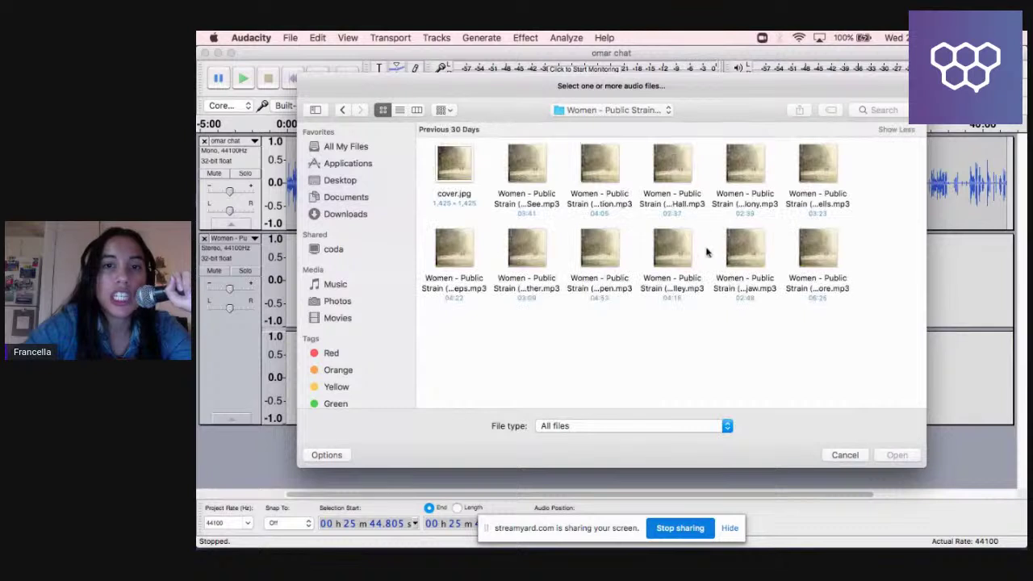
{"action": "left_click", "coordinate": [670, 247]}
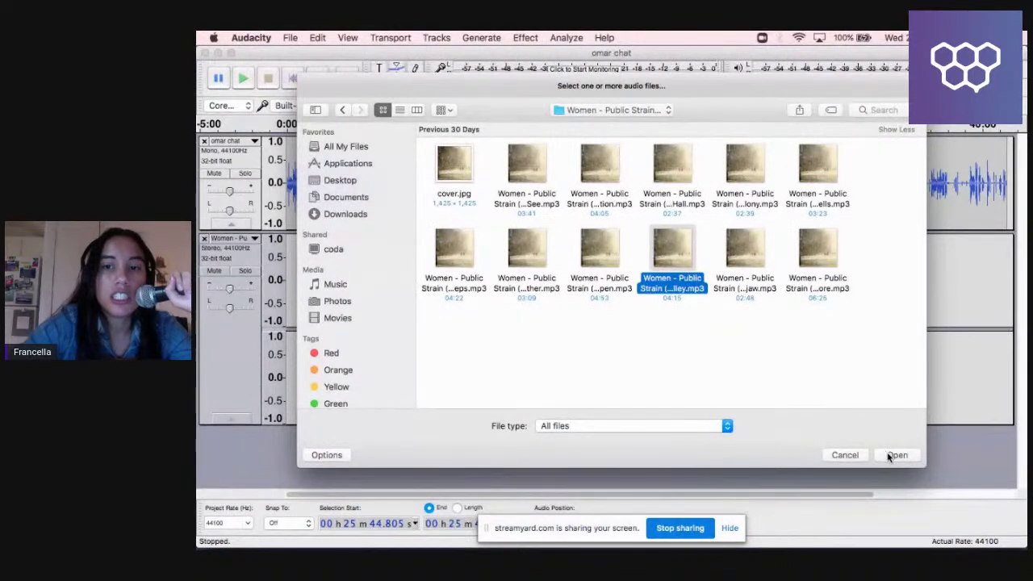
{"action": "left_click", "coordinate": [481, 273]}
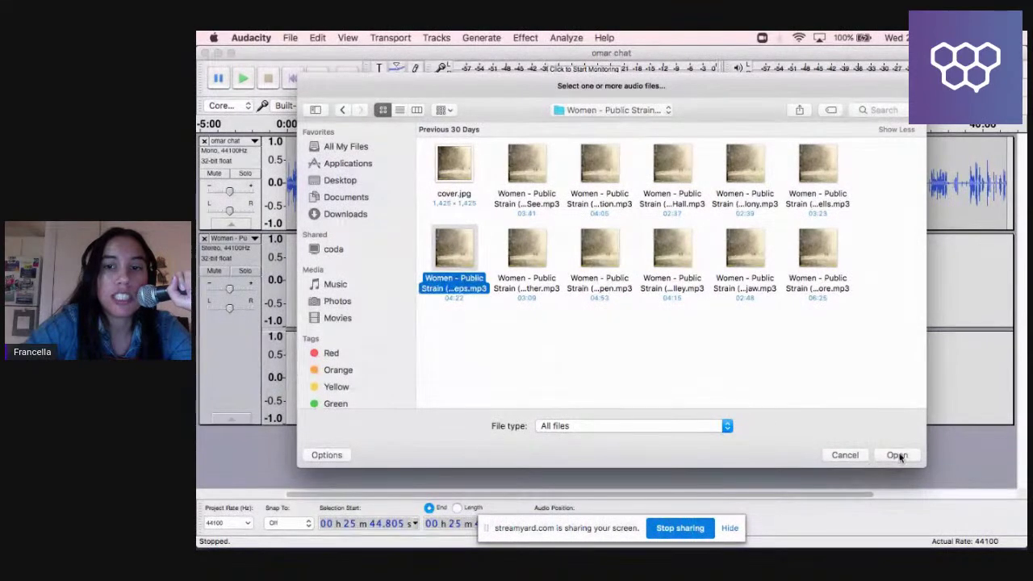
{"action": "left_click", "coordinate": [896, 455]}
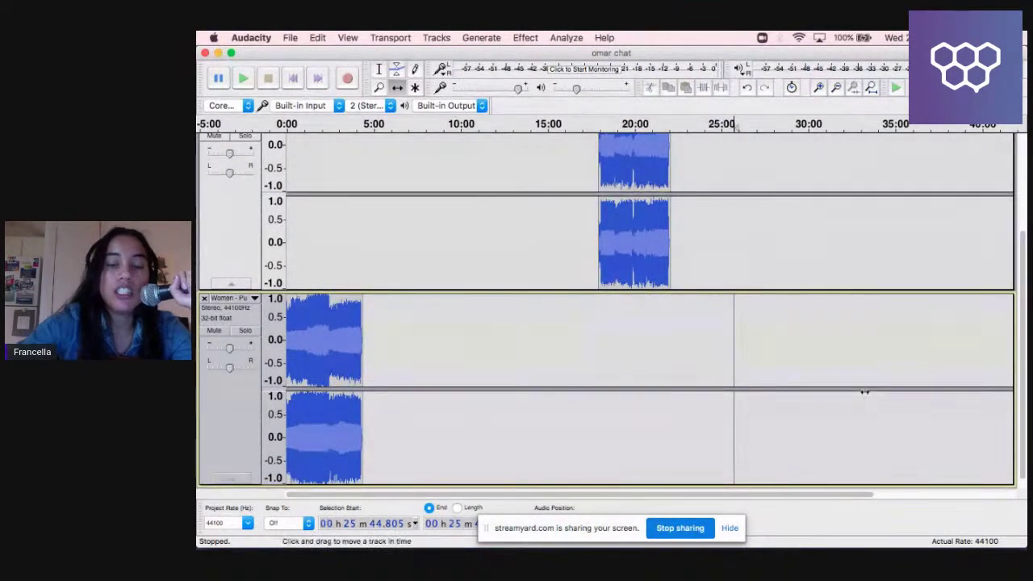
Collapse both imported song tracks so that they sit compactly beneath the chat track.
{"action": "scroll", "coordinate": [864, 392], "scroll_direction": "up", "scroll_amount": 5}
{"action": "scroll", "coordinate": [864, 392], "scroll_direction": "down", "scroll_amount": 5}
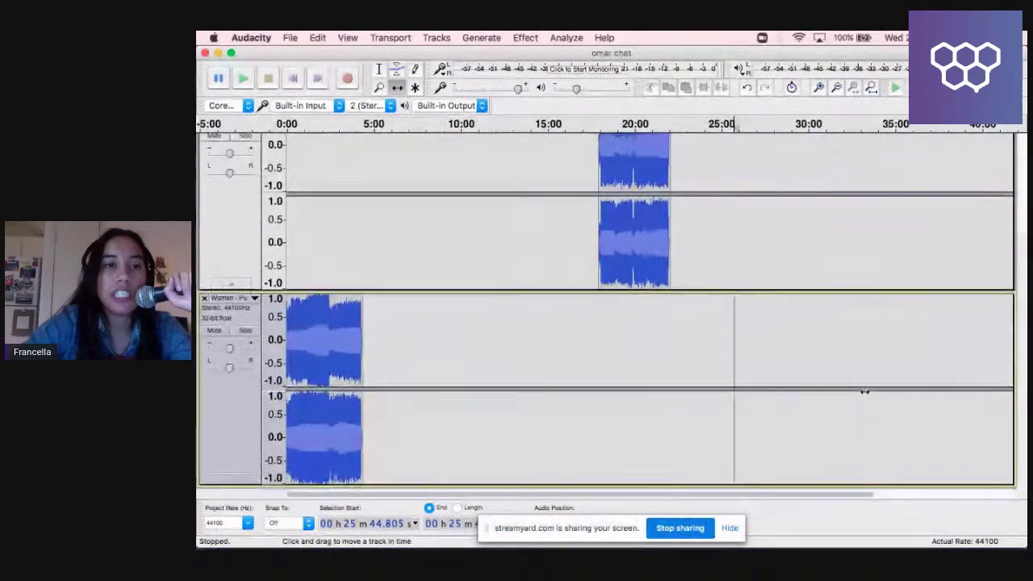
{"action": "scroll", "coordinate": [864, 392], "scroll_direction": "up", "scroll_amount": 4}
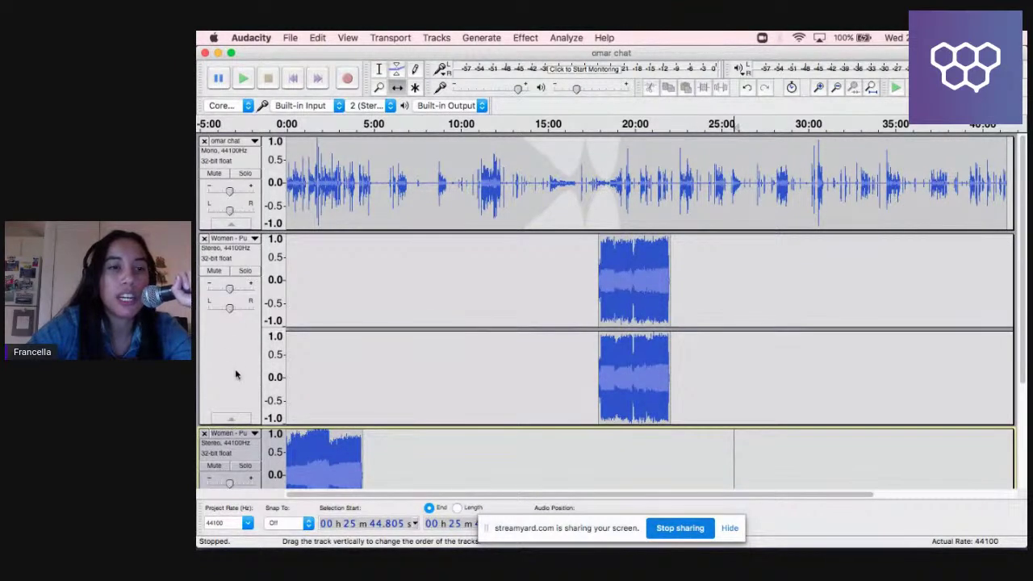
{"action": "left_click", "coordinate": [226, 419]}
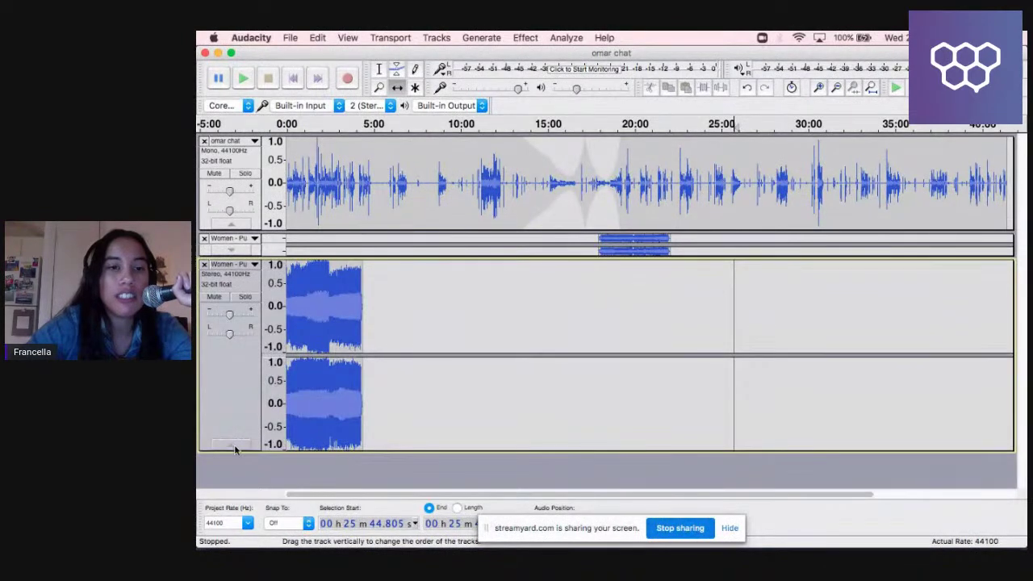
{"action": "left_click", "coordinate": [233, 445]}
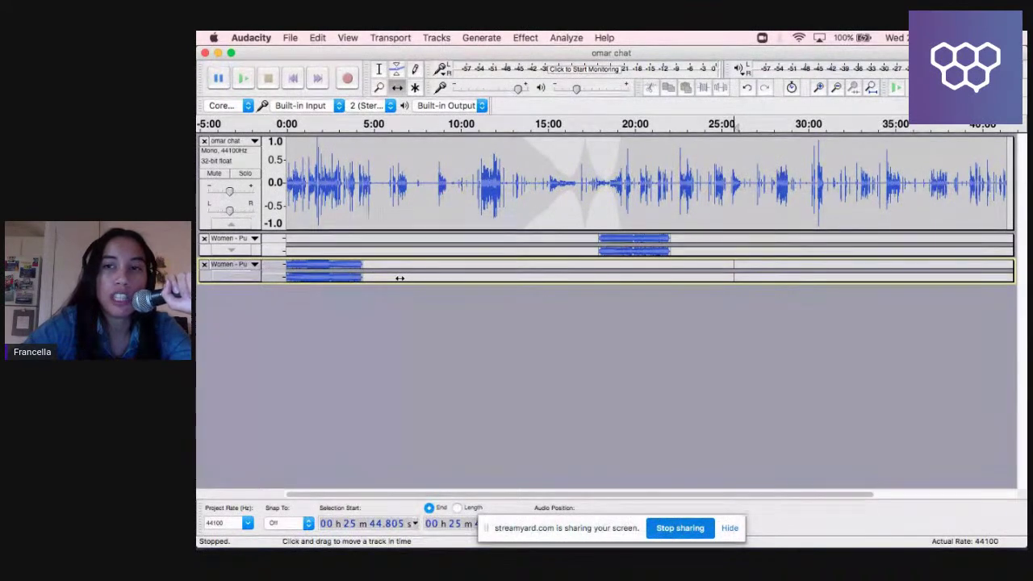
Select the chat and first song from 0:00 to about 41 minutes, and try shifting them together with the Time Shift Tool by about 1:20.
{"action": "key", "text": "super+3"}
{"action": "key", "text": "super+3"}
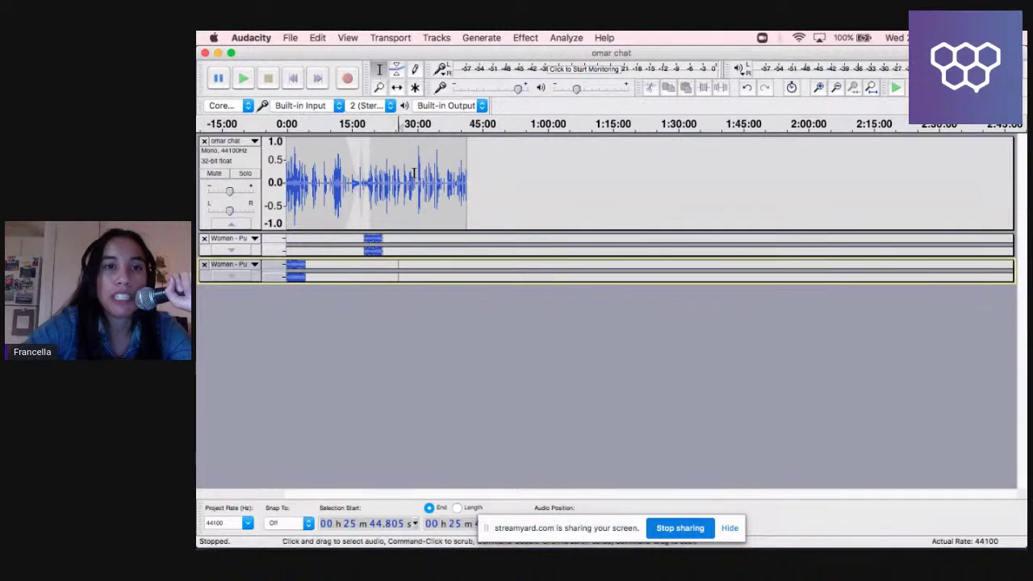
{"action": "left_click", "coordinate": [469, 250]}
{"action": "left_click_drag", "start_coordinate": [462, 249], "coordinate": [284, 178]}
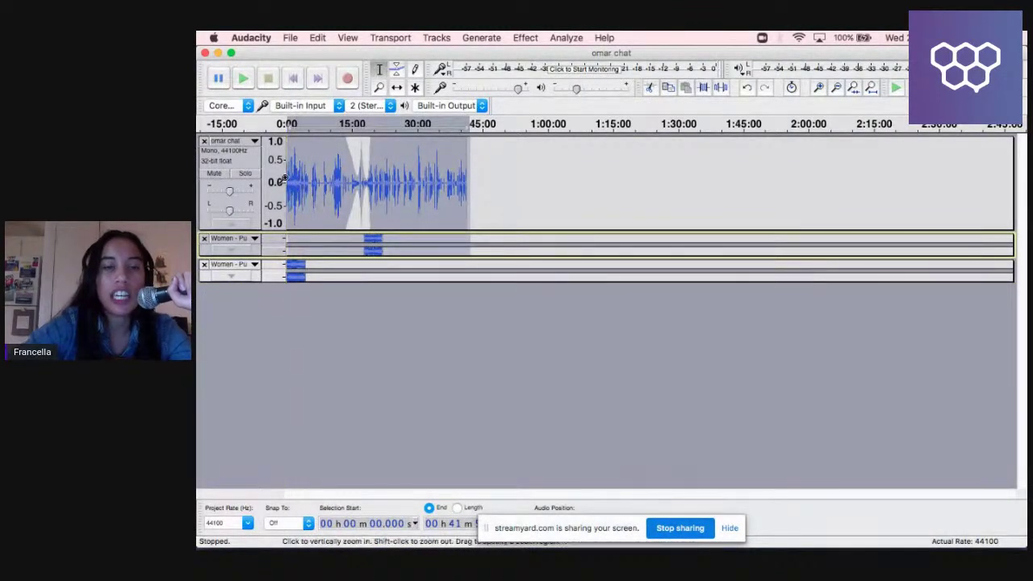
{"action": "left_click", "coordinate": [398, 86]}
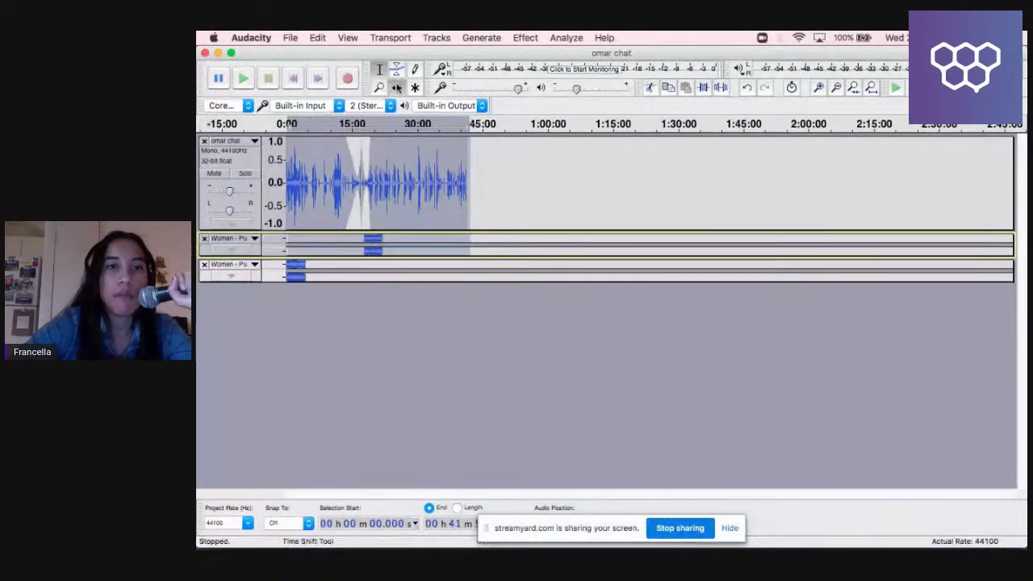
{"action": "left_click_drag", "start_coordinate": [408, 177], "coordinate": [408, 199]}
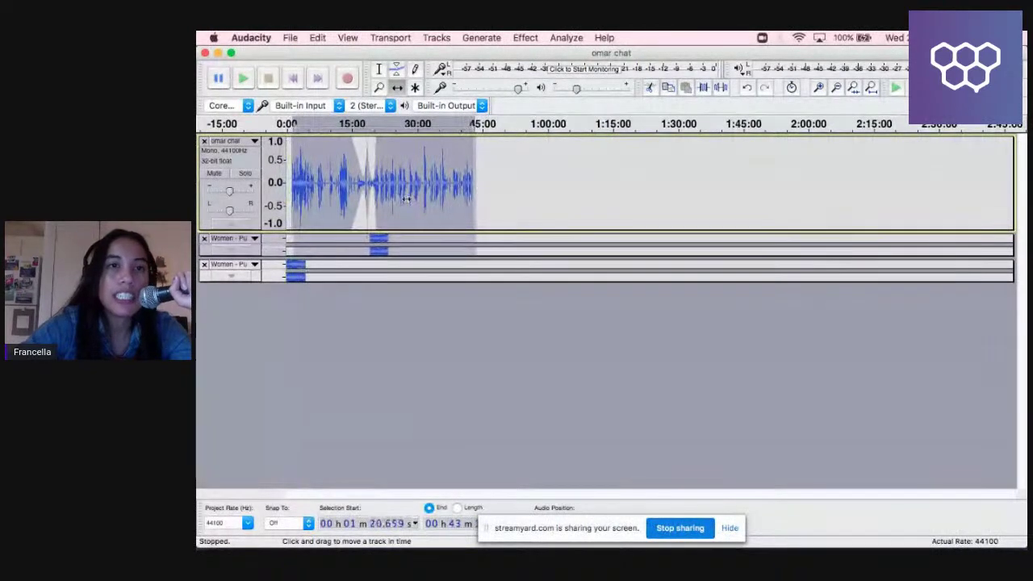
{"action": "left_click", "coordinate": [379, 69]}
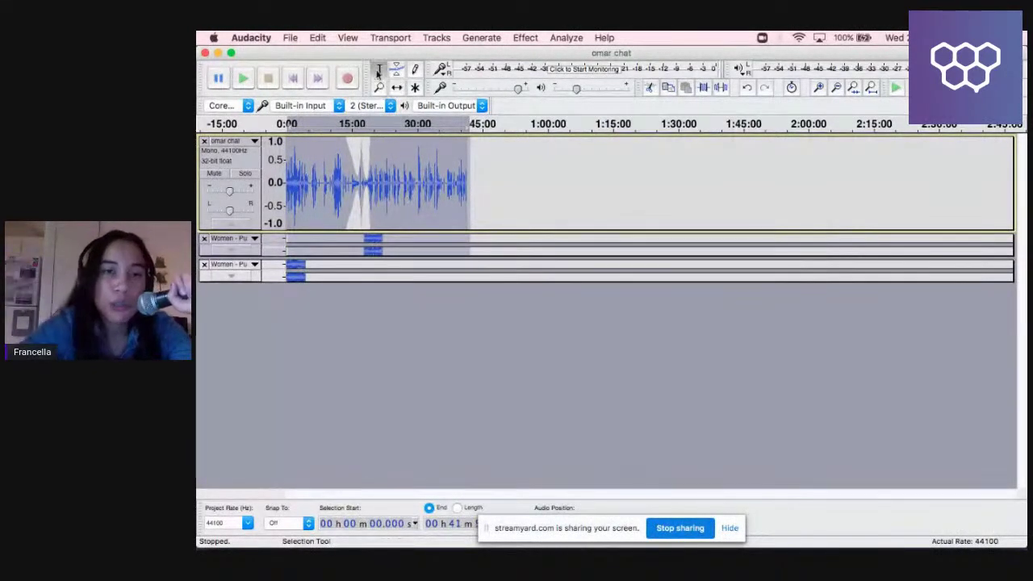
Clear the selection and move the second song clip with the Time Shift Tool to start at about 32 minutes.
{"action": "left_click", "coordinate": [535, 186]}
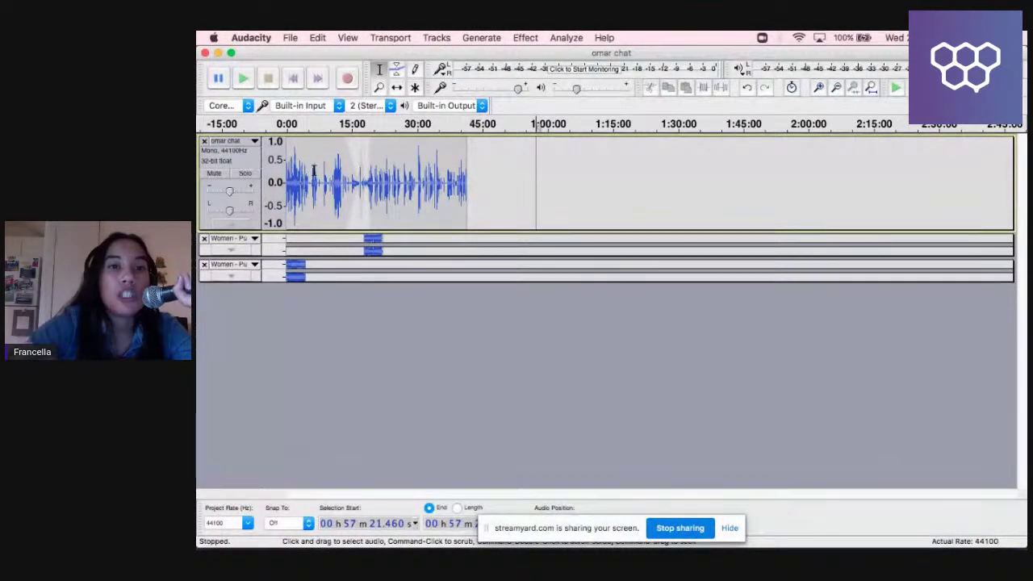
{"action": "left_click", "coordinate": [397, 87]}
{"action": "left_click_drag", "start_coordinate": [304, 267], "coordinate": [443, 268]}
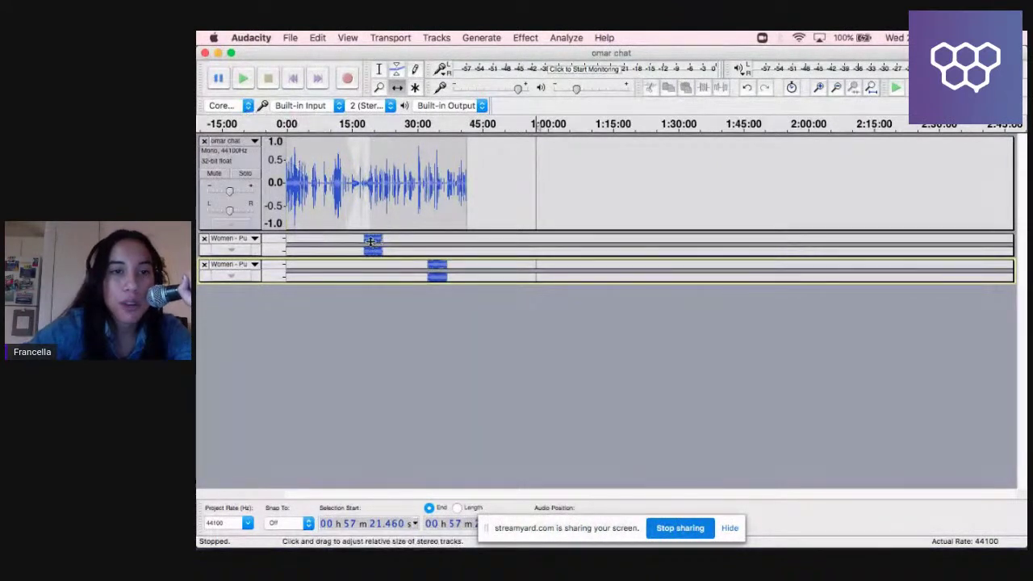
Delete the chat section from about 2:41 to 12:50, undo the deletion, and clear the selection.
{"action": "left_click", "coordinate": [379, 71]}
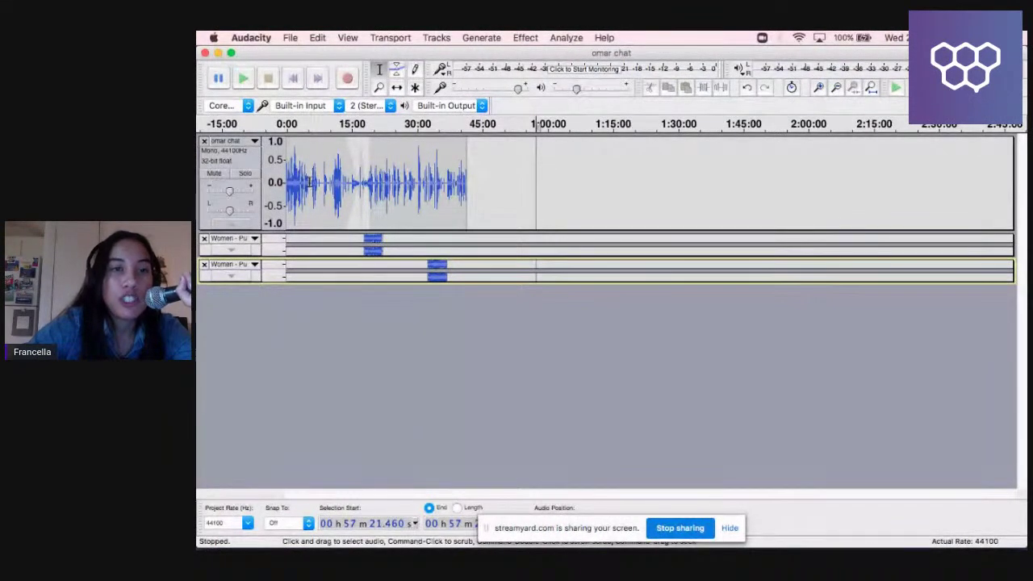
{"action": "left_click_drag", "start_coordinate": [299, 179], "coordinate": [338, 179]}
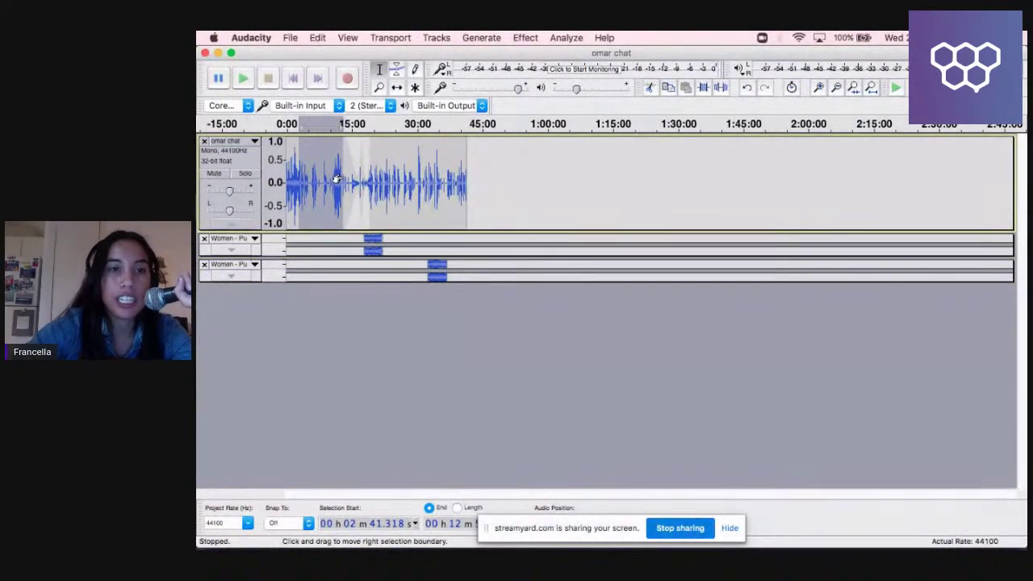
{"action": "key", "text": "Delete"}
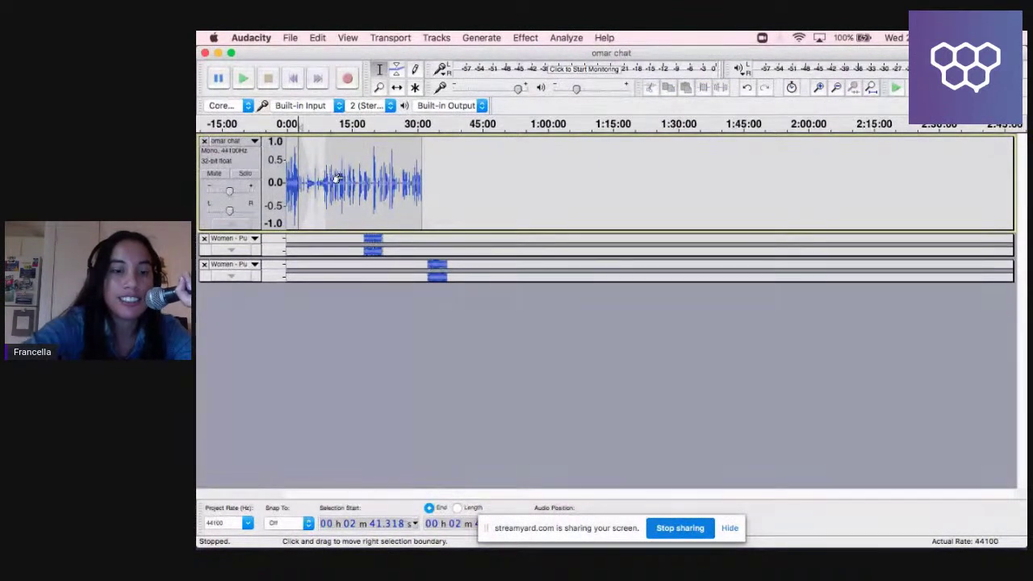
{"action": "left_click", "coordinate": [338, 179]}
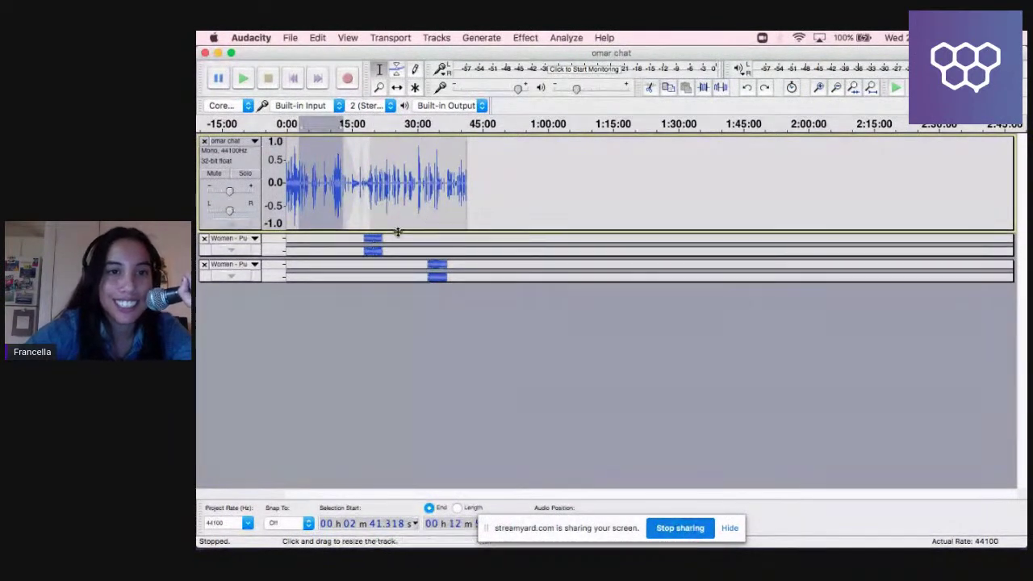
{"action": "left_click", "coordinate": [370, 297]}
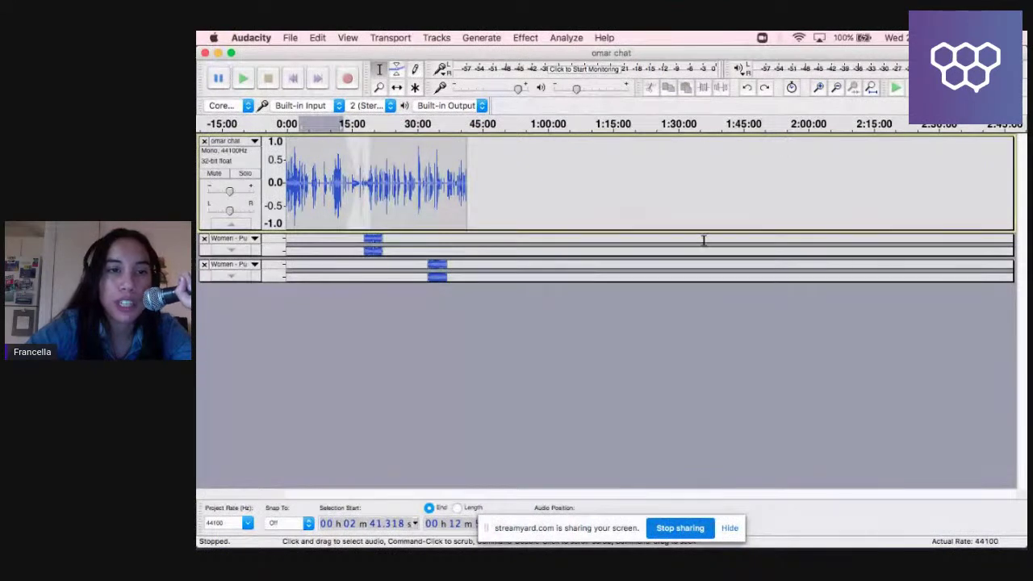
Select the chat section from about 19:52 to 25 minutes, and quit Loopback to dismiss its license window.
{"action": "left_click_drag", "start_coordinate": [373, 184], "coordinate": [396, 187]}
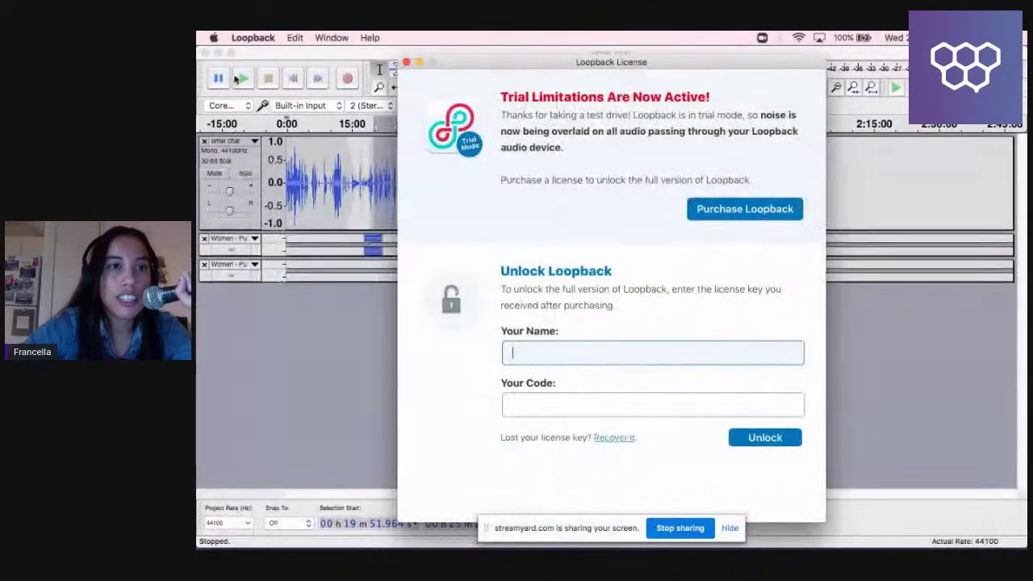
{"action": "left_click", "coordinate": [253, 38]}
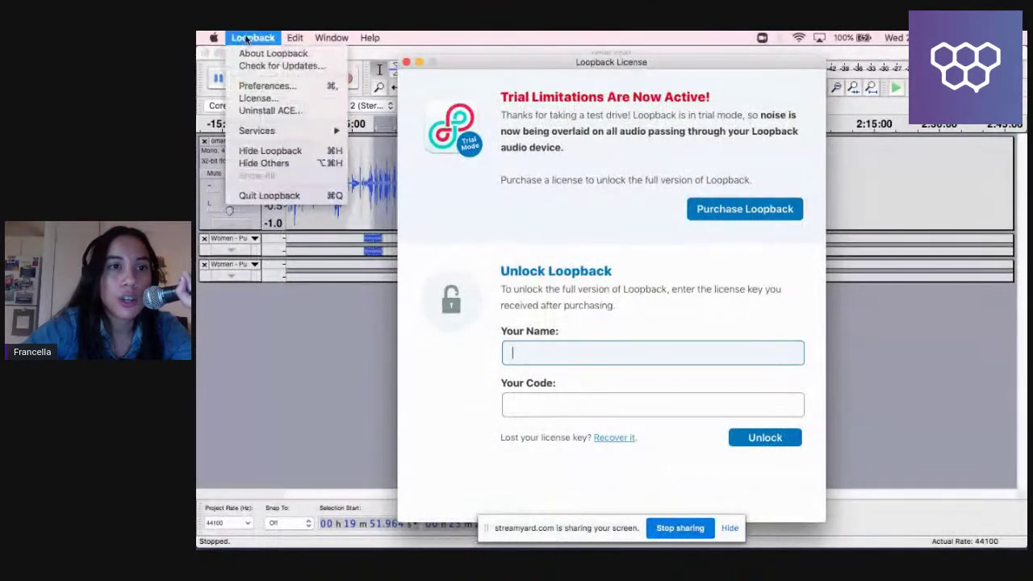
{"action": "left_click", "coordinate": [269, 196]}
{"action": "left_click", "coordinate": [709, 227]}
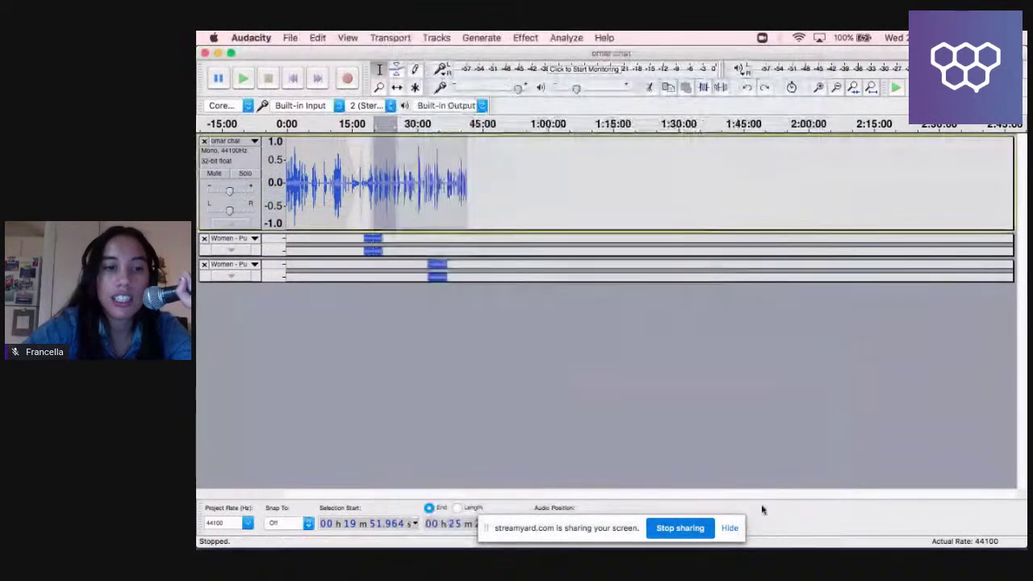
Switch to Finder and open the Loopback app from the Downloads folder.
{"action": "mouse_move", "coordinate": [797, 547]}
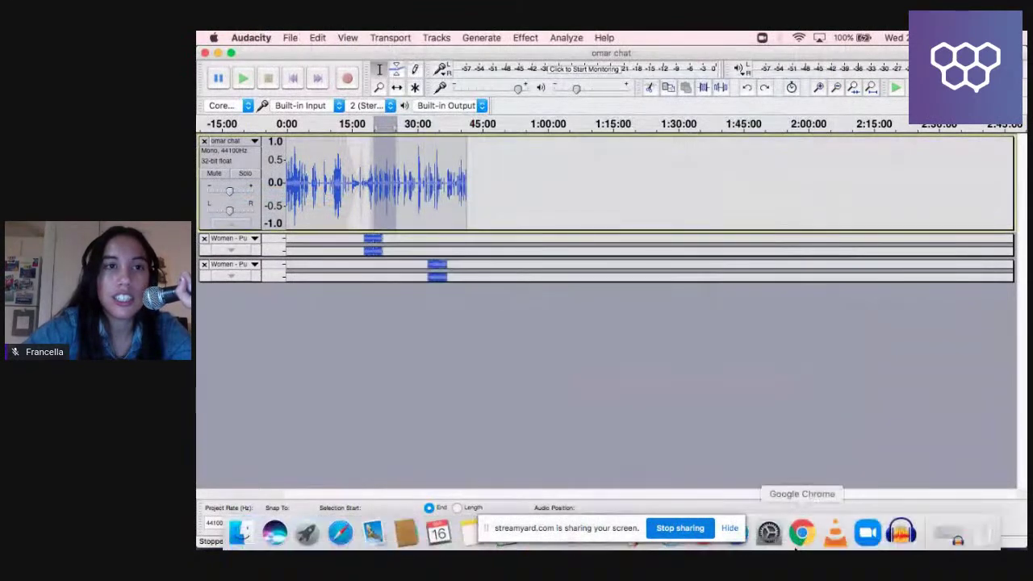
{"action": "left_click", "coordinate": [240, 533]}
{"action": "left_click", "coordinate": [251, 140]}
{"action": "left_click", "coordinate": [253, 174]}
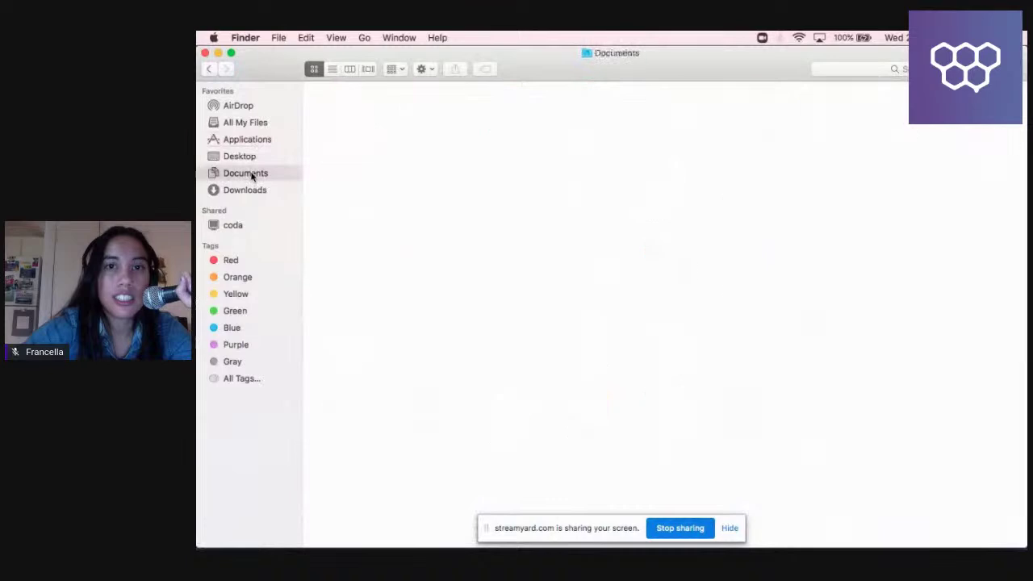
{"action": "left_click", "coordinate": [257, 191]}
{"action": "double_click", "coordinate": [486, 123]}
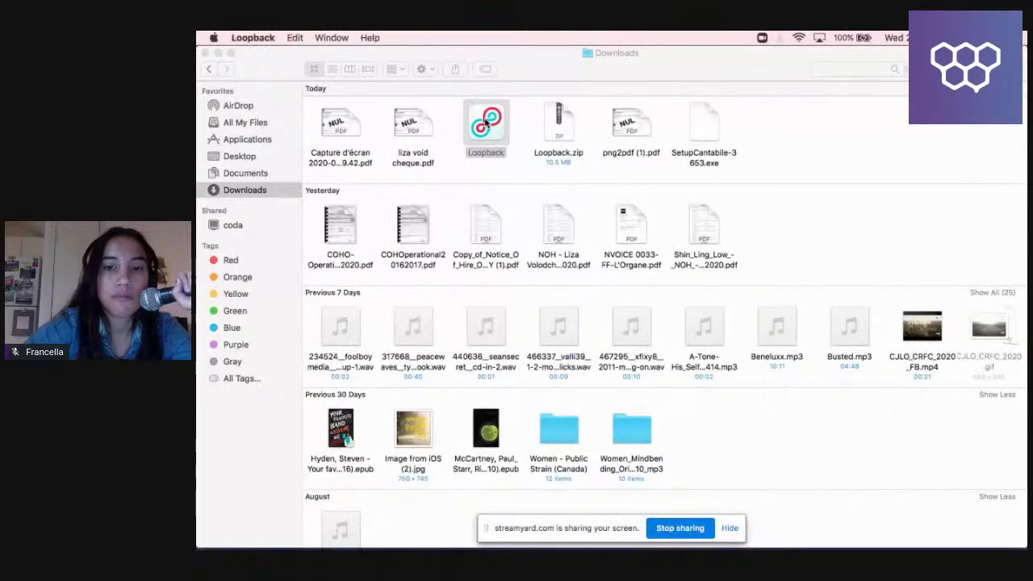
Switch to Chrome, unmute the microphone in the StreamYard studio, and return to the omar chat project in Audacity.
{"action": "mouse_move", "coordinate": [602, 549]}
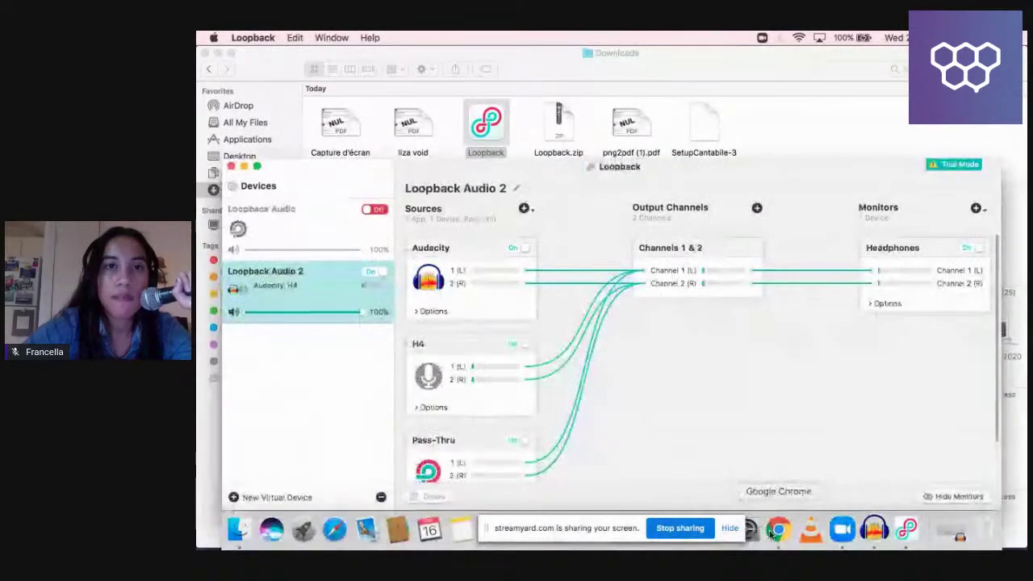
{"action": "left_click", "coordinate": [778, 530]}
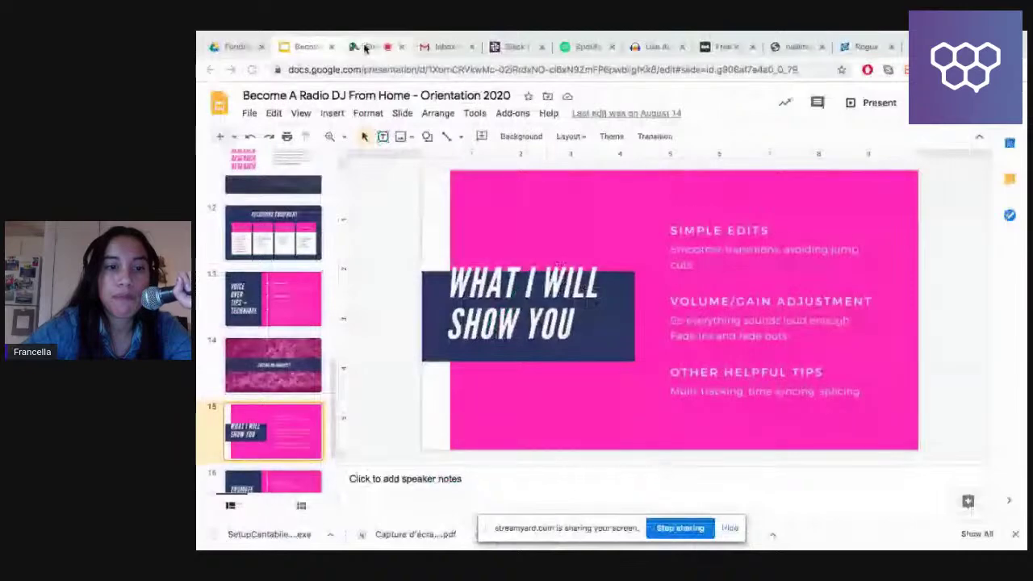
{"action": "left_click", "coordinate": [365, 46]}
{"action": "left_click", "coordinate": [355, 492]}
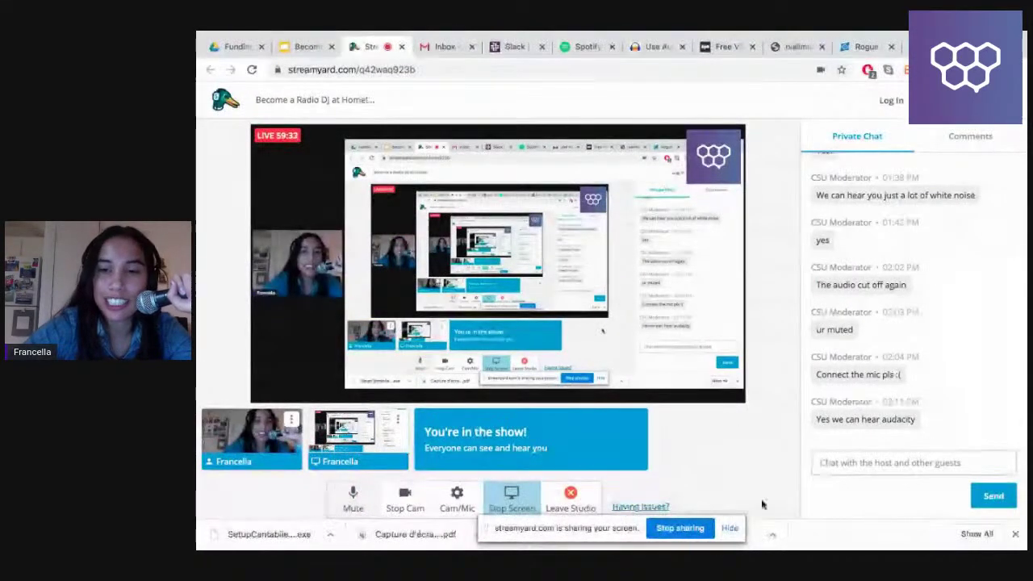
{"action": "mouse_move", "coordinate": [842, 533]}
{"action": "left_click", "coordinate": [874, 529]}
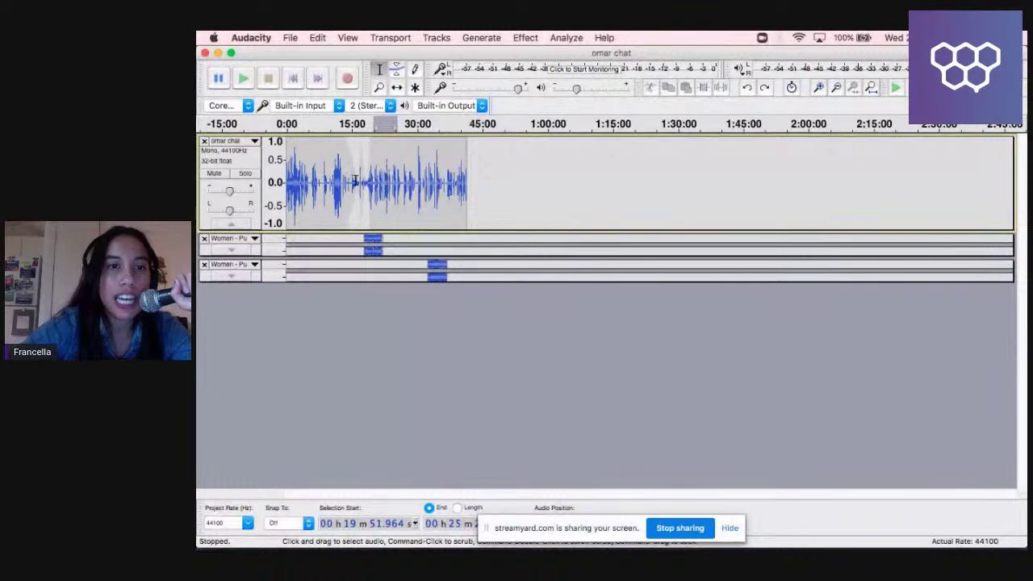
Delete the chat section from about 16:08 to 23:40, and undo the deletion.
{"action": "left_click_drag", "start_coordinate": [357, 181], "coordinate": [387, 183]}
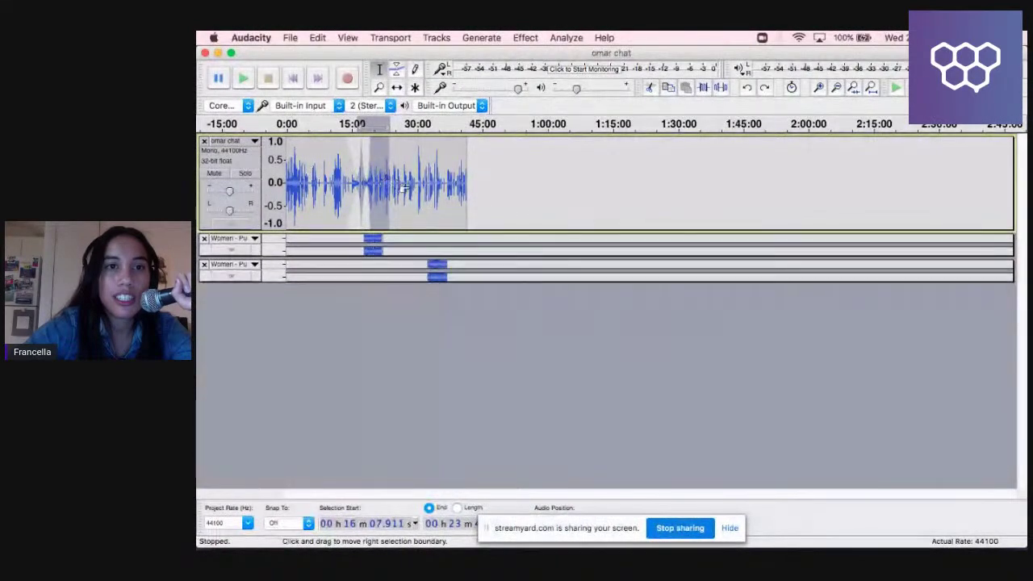
{"action": "key", "text": "Delete"}
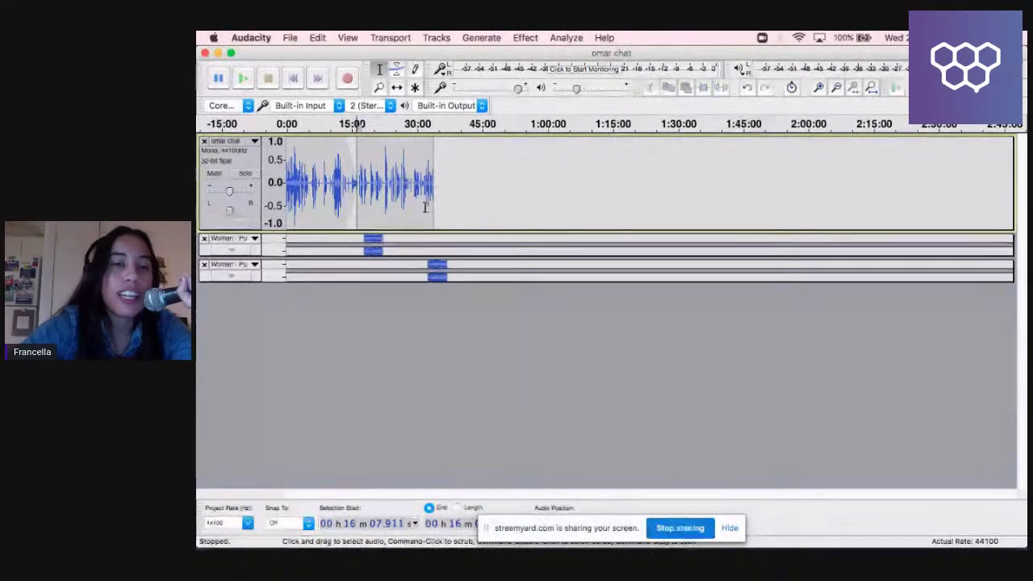
{"action": "key", "text": "super+z"}
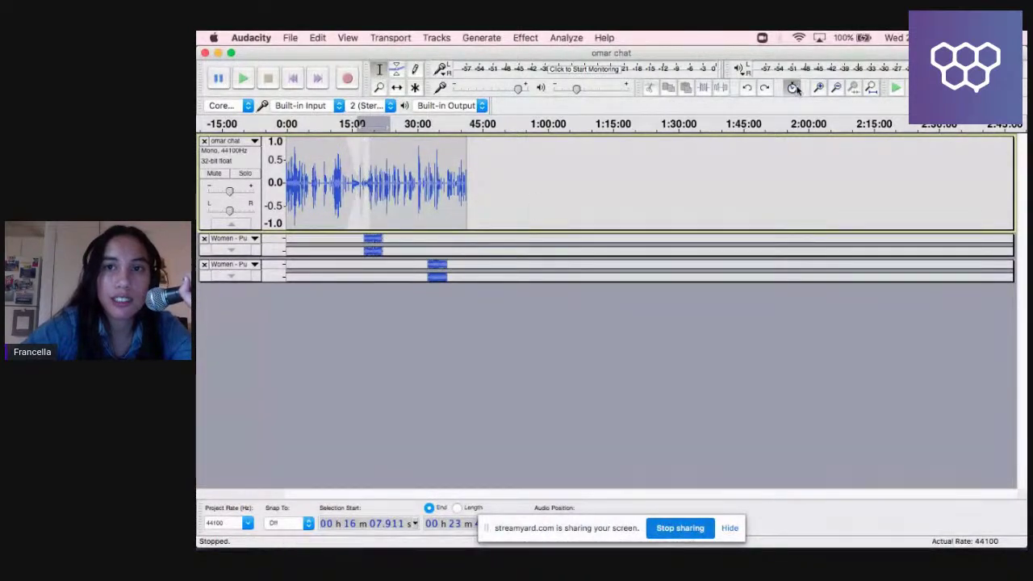
Expand both song tracks, select all tracks, turn on Sync-Lock Tracks, and clear the selection.
{"action": "left_click", "coordinate": [230, 249]}
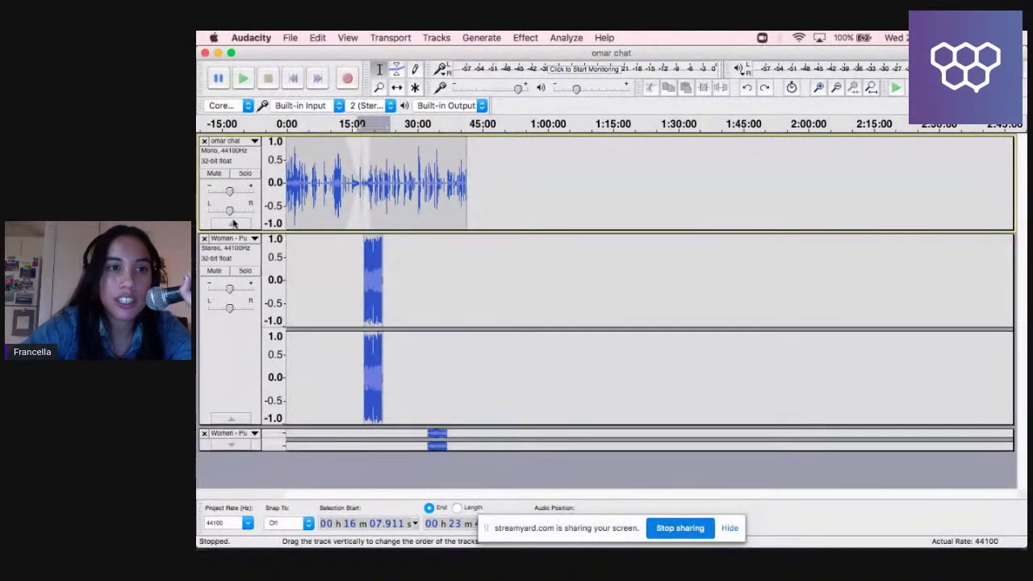
{"action": "left_click", "coordinate": [233, 445]}
{"action": "left_click", "coordinate": [640, 360]}
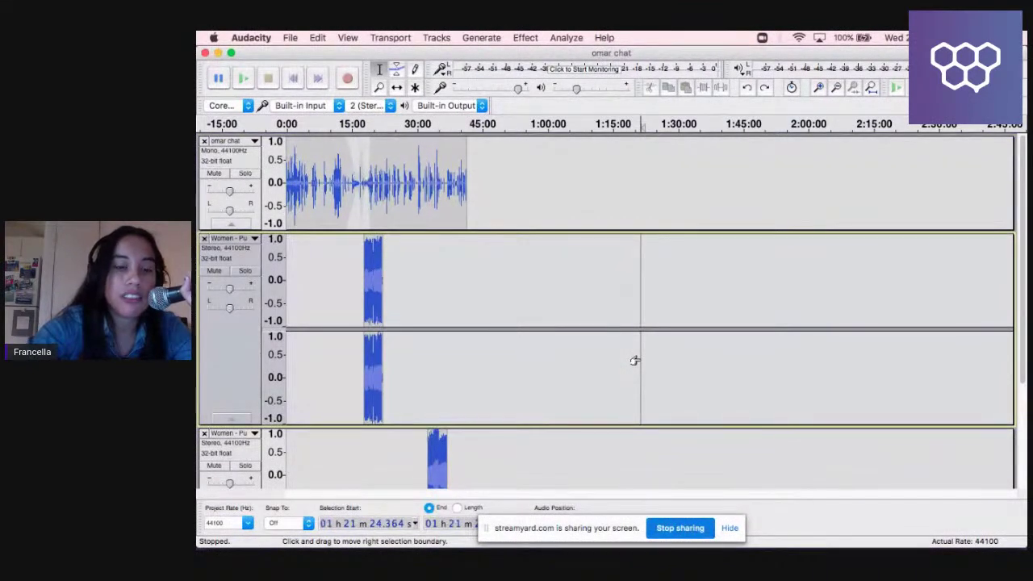
{"action": "key", "text": "super+a"}
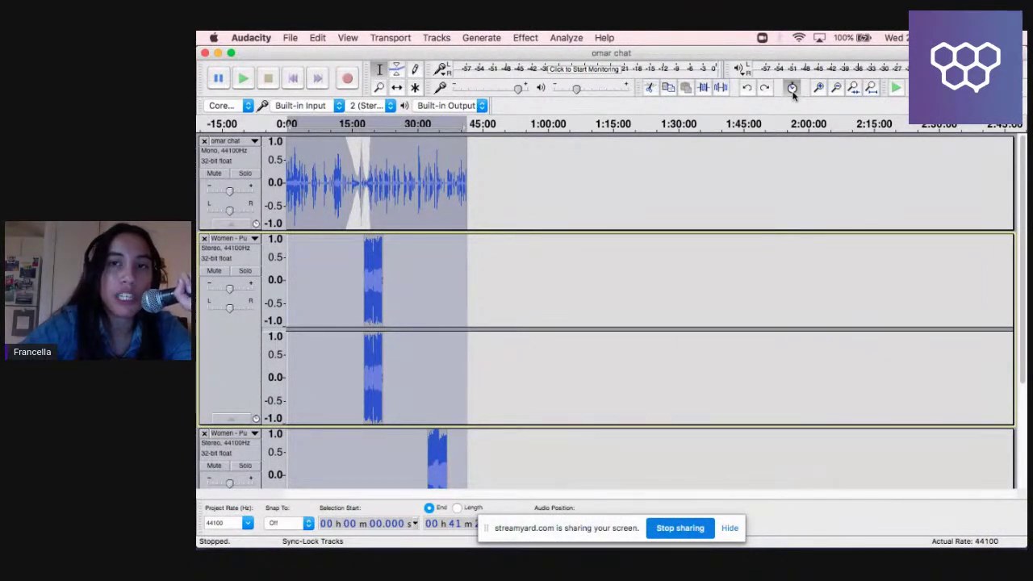
{"action": "left_click", "coordinate": [646, 310]}
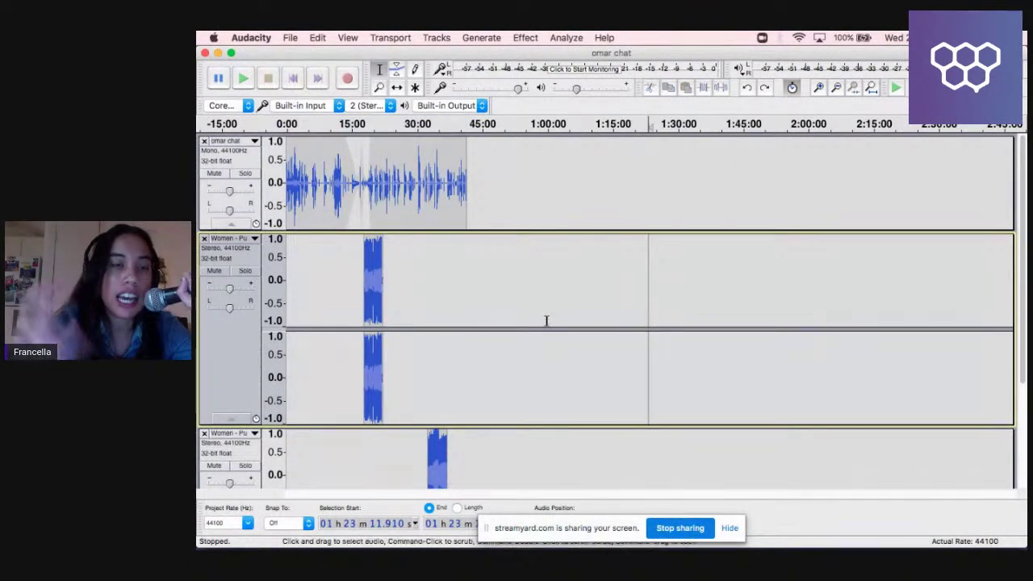
{"action": "scroll", "coordinate": [448, 345], "scroll_direction": "down", "scroll_amount": 5}
{"action": "scroll", "coordinate": [388, 302], "scroll_direction": "up", "scroll_amount": 5}
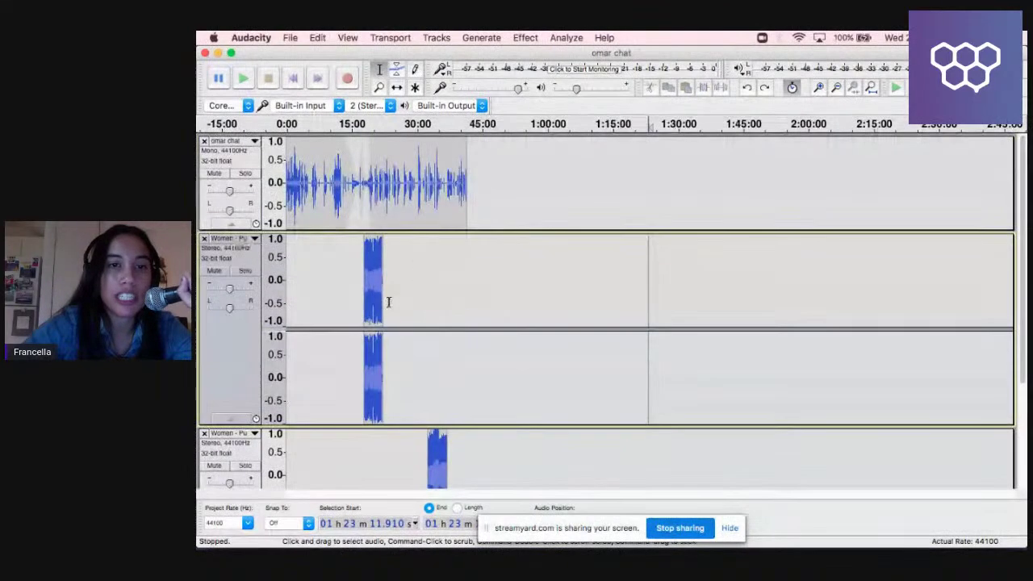
With Sync-Lock on, delete the chat section from about 24:57 to 30:30 and undo it, repeating the comparison several times.
{"action": "mouse_move", "coordinate": [395, 176]}
{"action": "left_mouse_down"}
{"action": "mouse_move", "coordinate": [423, 179]}
{"action": "mouse_move", "coordinate": [413, 179]}
{"action": "left_mouse_up"}
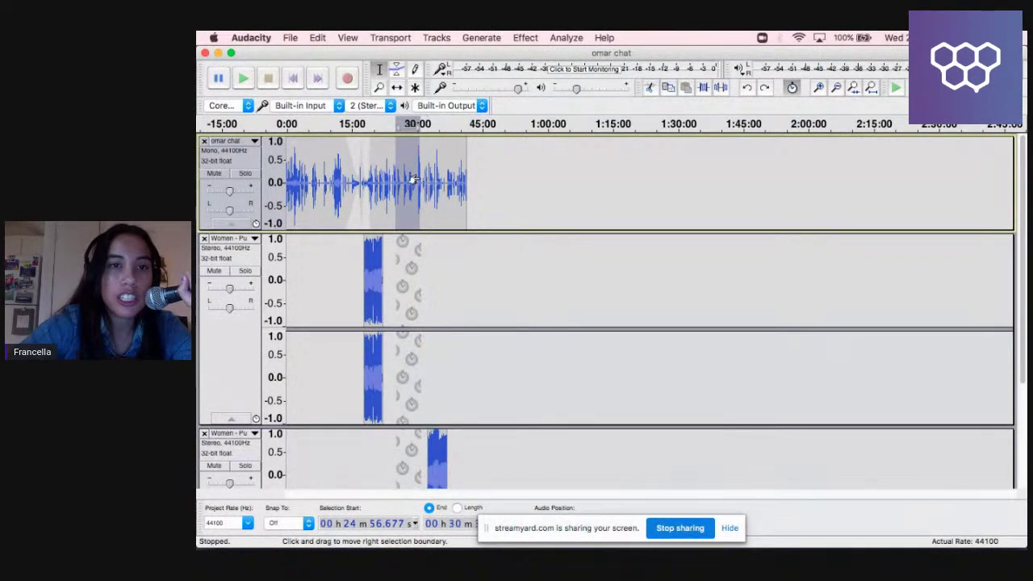
{"action": "key", "text": "Delete"}
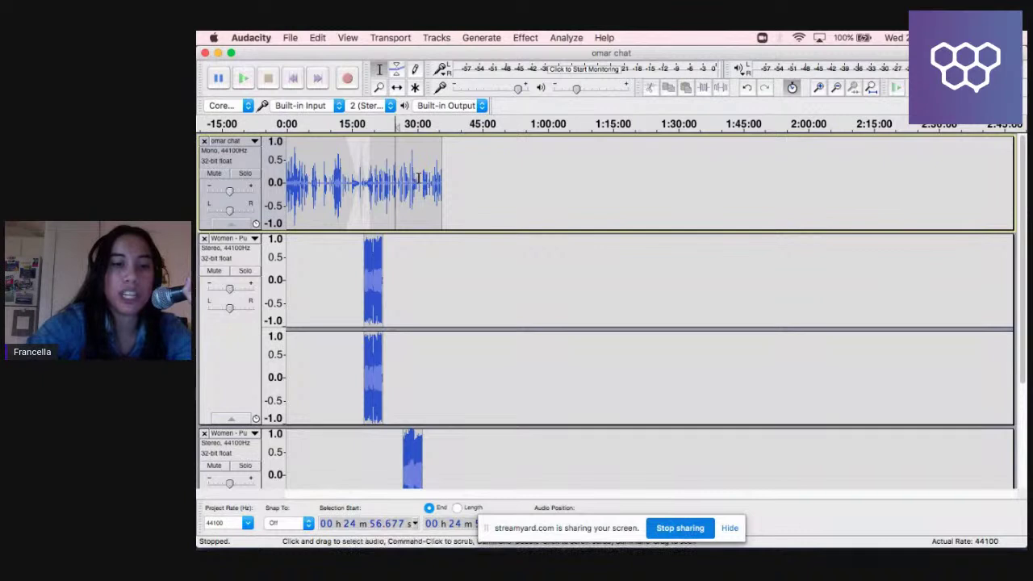
{"action": "key", "text": "super+z"}
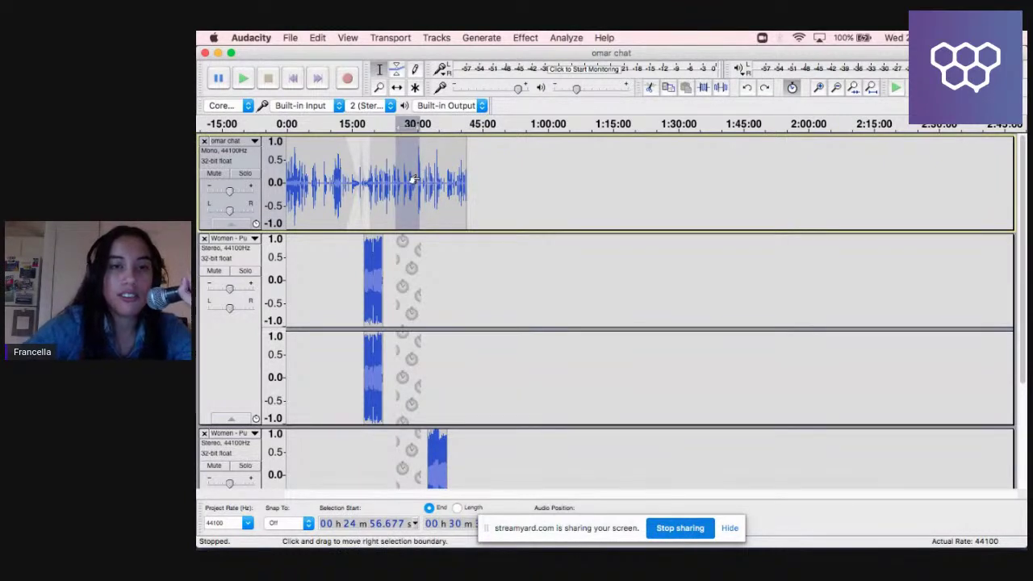
{"action": "key", "text": "Delete"}
{"action": "key", "text": "super+z"}
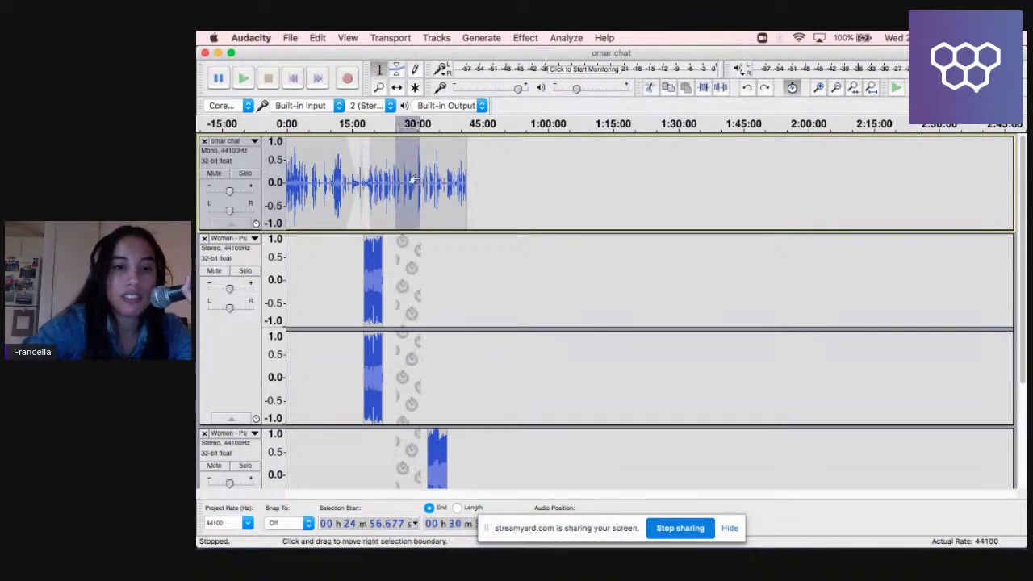
{"action": "key", "text": "Delete"}
{"action": "key", "text": "super+z"}
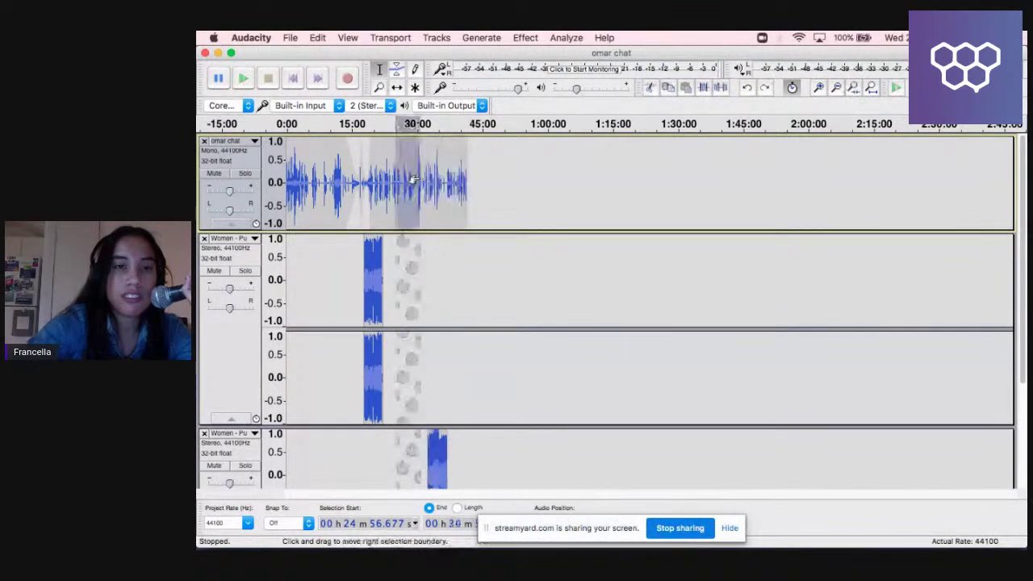
Turn off Sync-Lock Tracks, delete the chat section starting at about 27:20, undo the deletion, and clear the selection.
{"action": "left_click", "coordinate": [582, 291]}
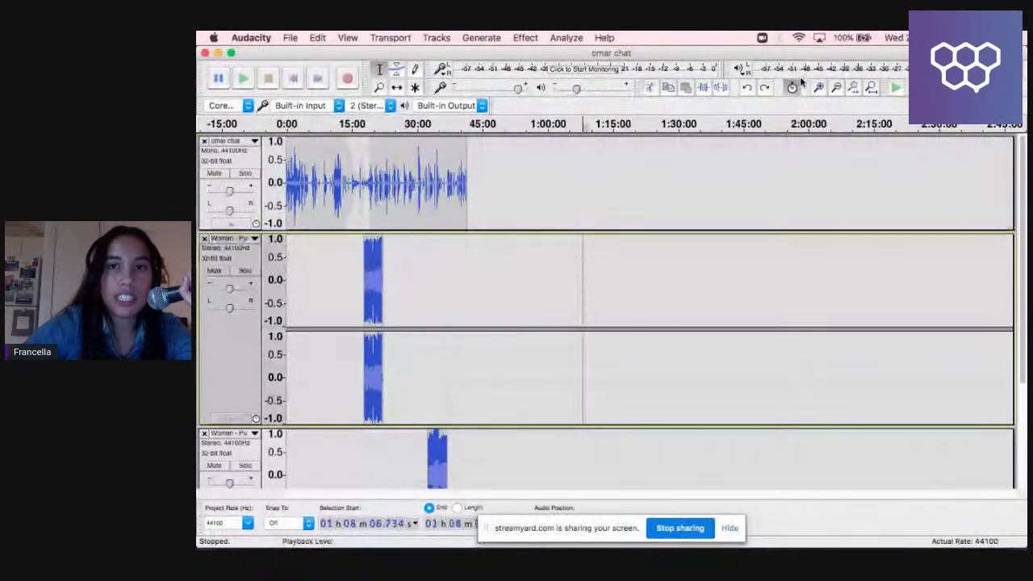
{"action": "left_click_drag", "start_coordinate": [408, 185], "coordinate": [428, 186]}
{"action": "key", "text": "Delete"}
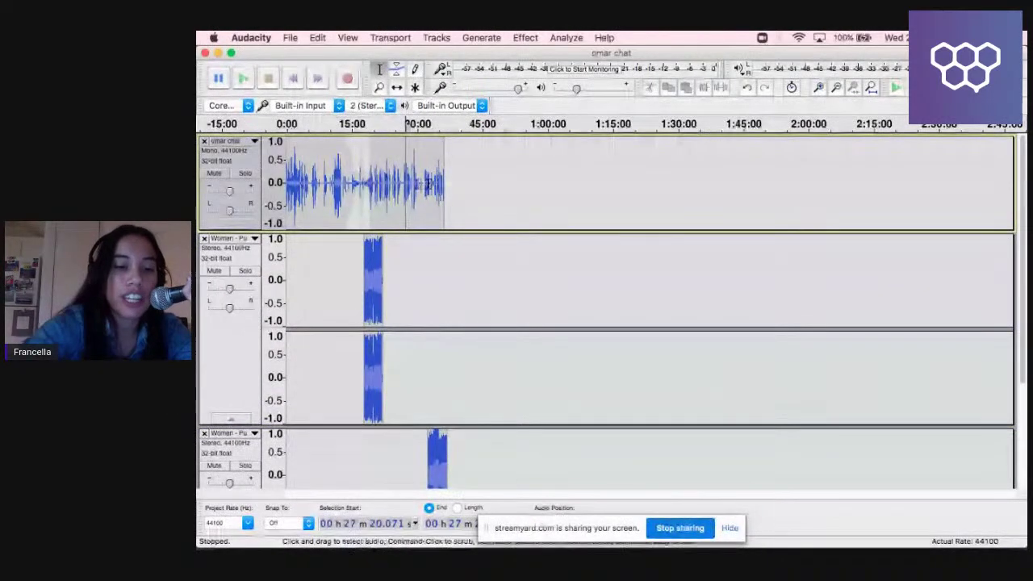
{"action": "key", "text": "super+z"}
{"action": "left_click", "coordinate": [497, 292]}
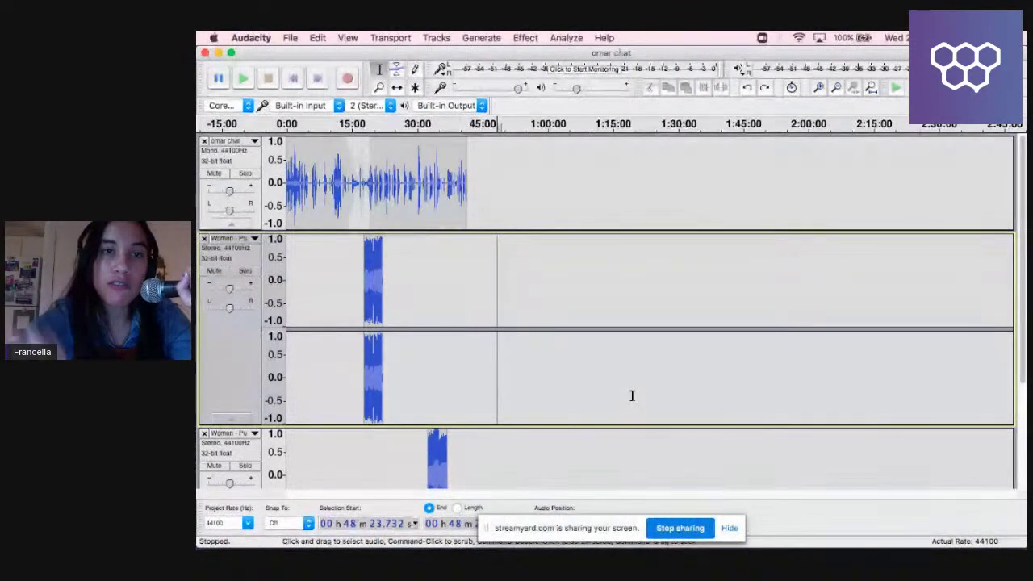
Minimize the omar chat project, bring up EPISODE THREE PROJECT to view its tracks, and briefly check Chrome before returning.
{"action": "left_click", "coordinate": [217, 54]}
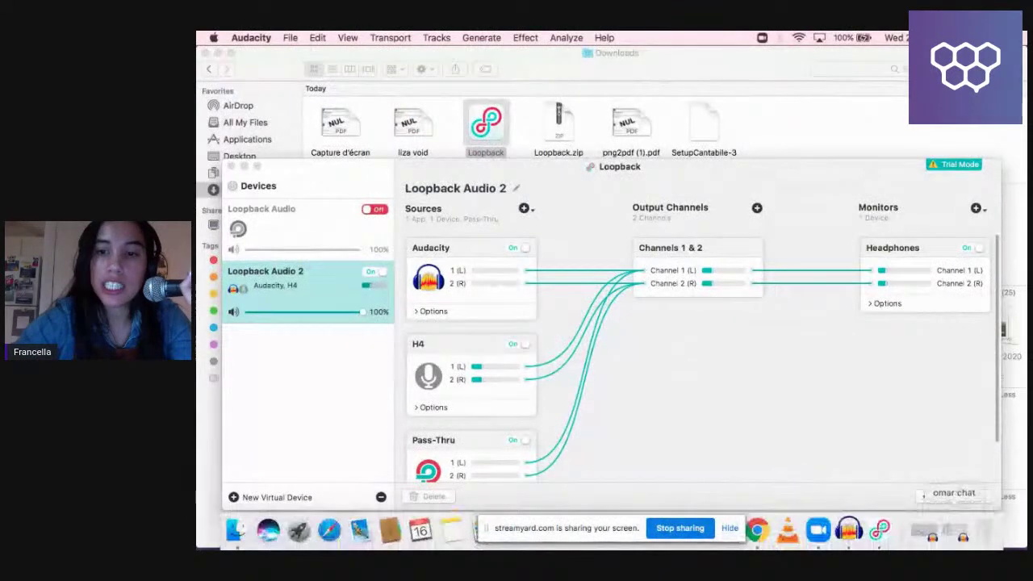
{"action": "left_click", "coordinate": [925, 532]}
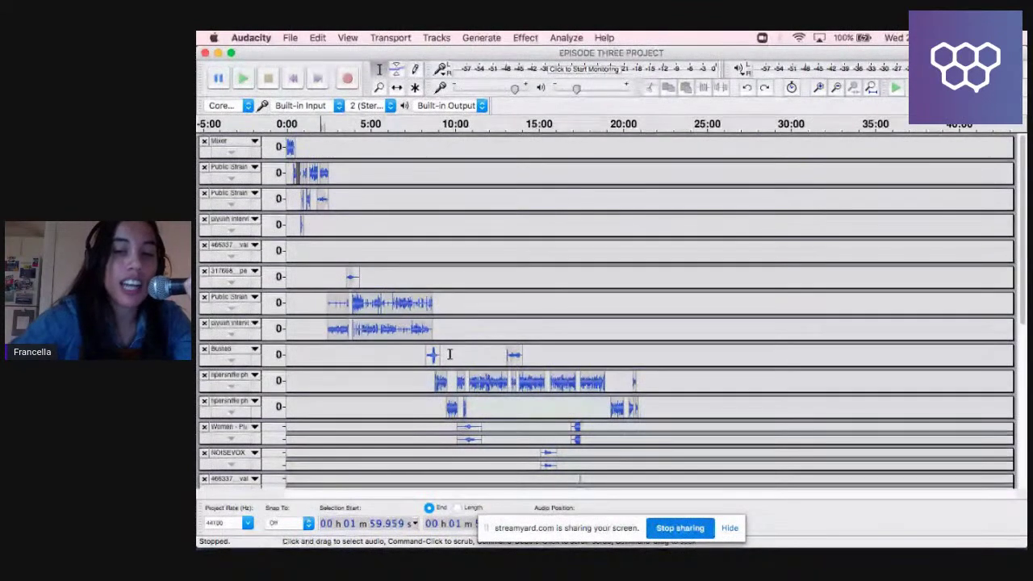
{"action": "mouse_move", "coordinate": [775, 536]}
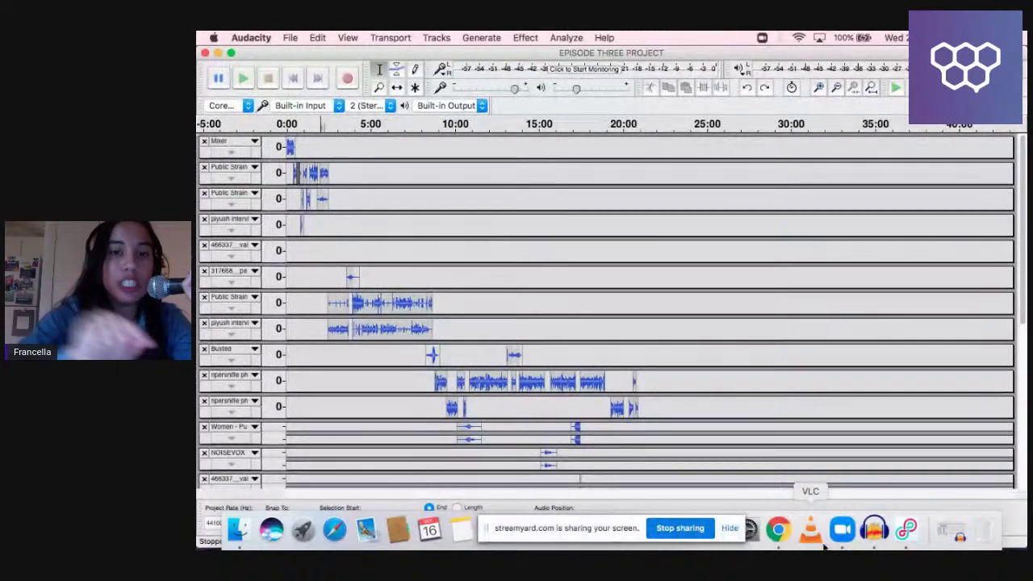
{"action": "left_click", "coordinate": [777, 530]}
{"action": "left_click", "coordinate": [875, 529]}
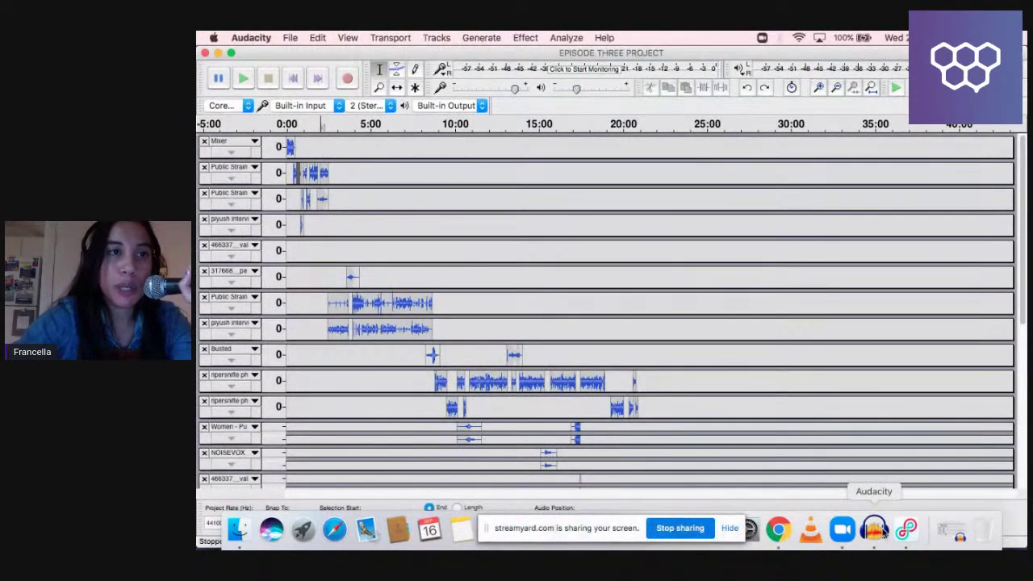
Minimize EPISODE THREE PROJECT, restore the omar chat project, and collapse both song tracks.
{"action": "left_click", "coordinate": [218, 54]}
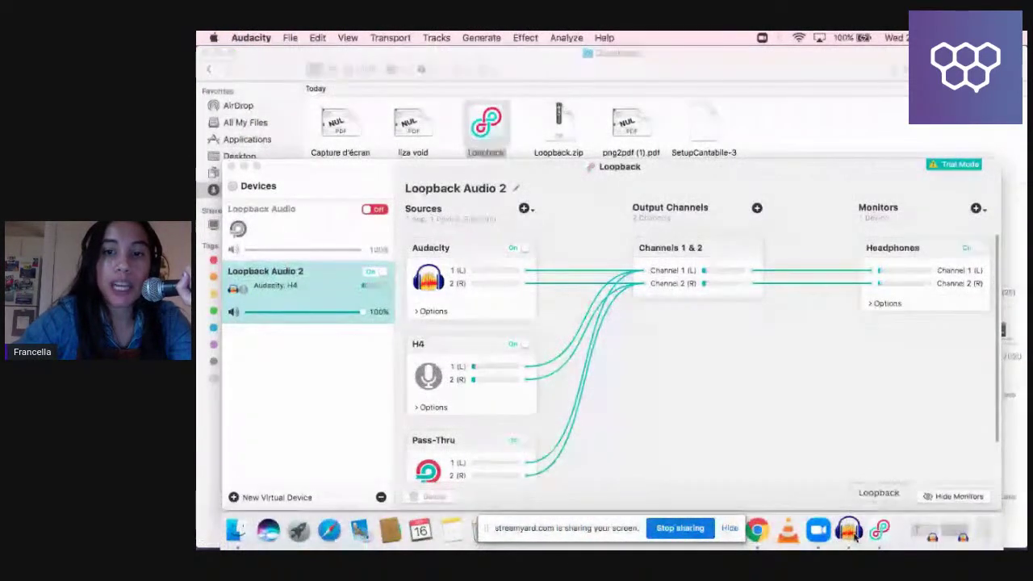
{"action": "left_click", "coordinate": [850, 529]}
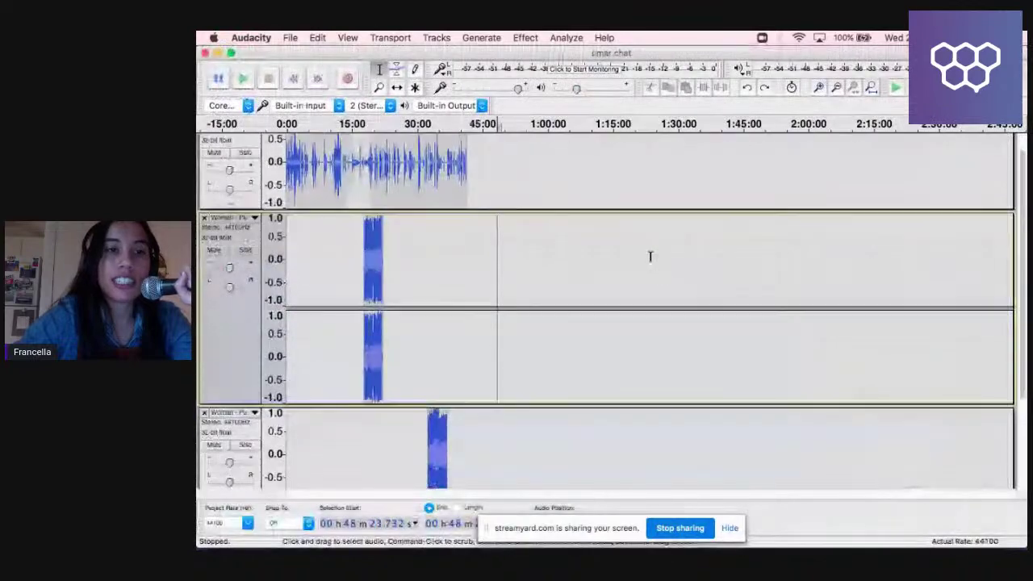
{"action": "scroll", "coordinate": [651, 256], "scroll_direction": "down", "scroll_amount": 5}
{"action": "scroll", "coordinate": [650, 256], "scroll_direction": "up", "scroll_amount": 5}
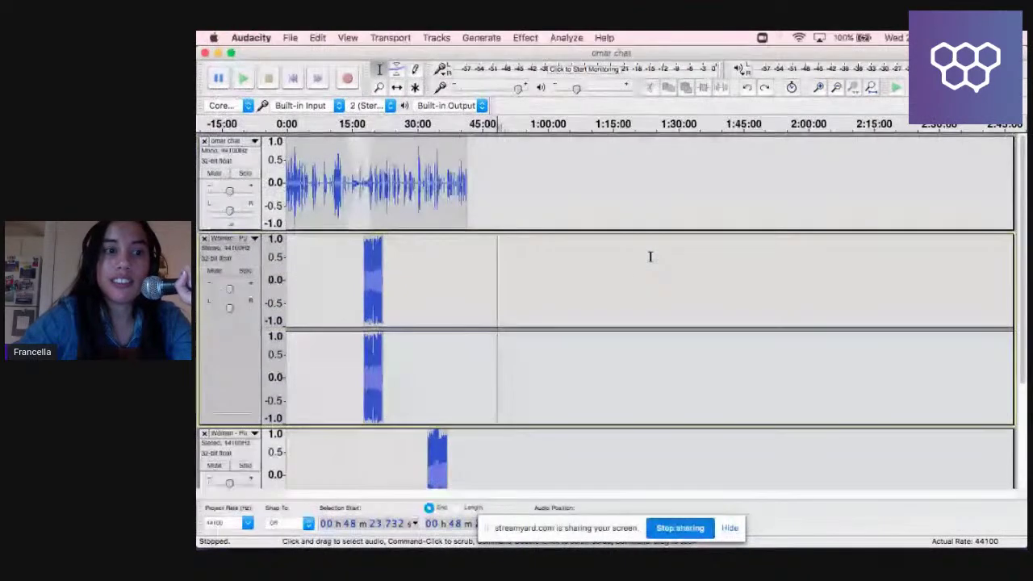
{"action": "left_click", "coordinate": [232, 417]}
{"action": "left_click", "coordinate": [237, 444]}
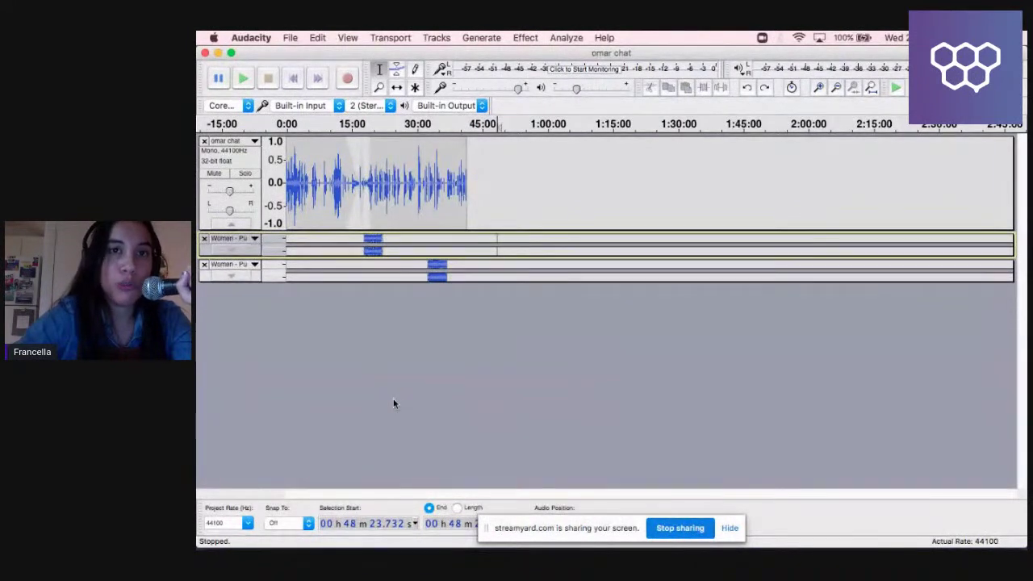
Look through the full list of available audio effects, and close it without applying any.
{"action": "left_click", "coordinate": [525, 38]}
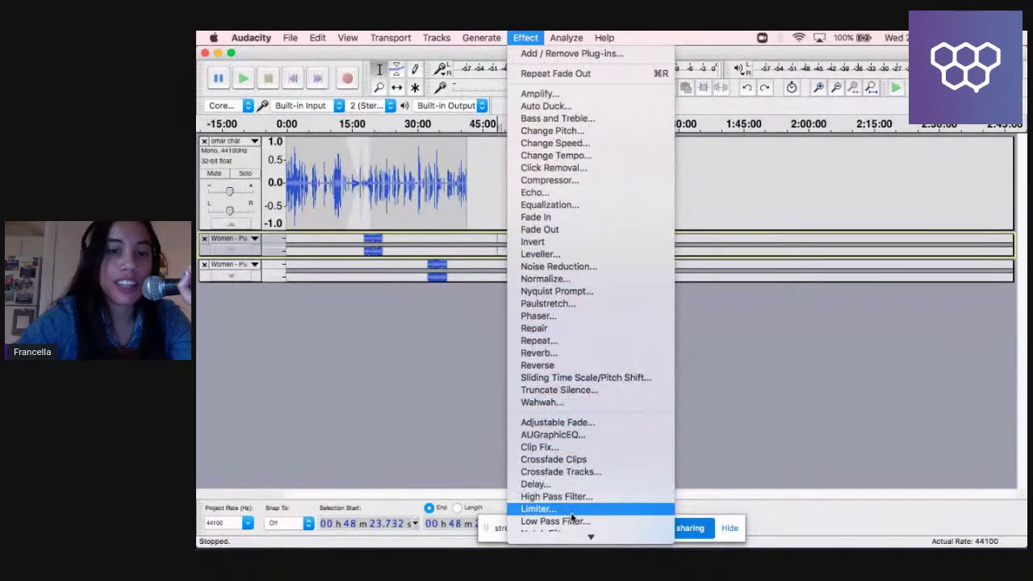
{"action": "mouse_move", "coordinate": [580, 537]}
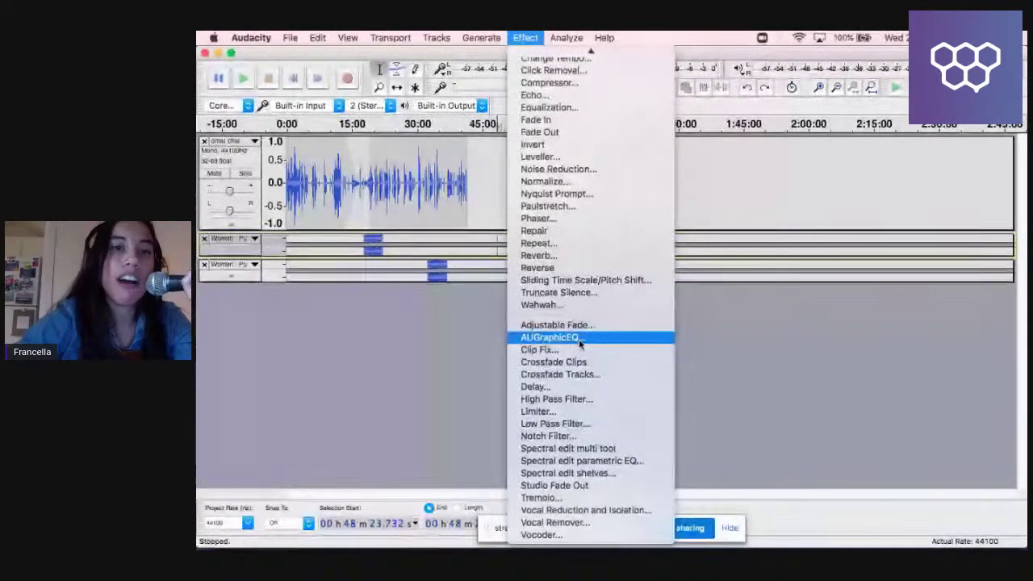
{"action": "left_click", "coordinate": [738, 404]}
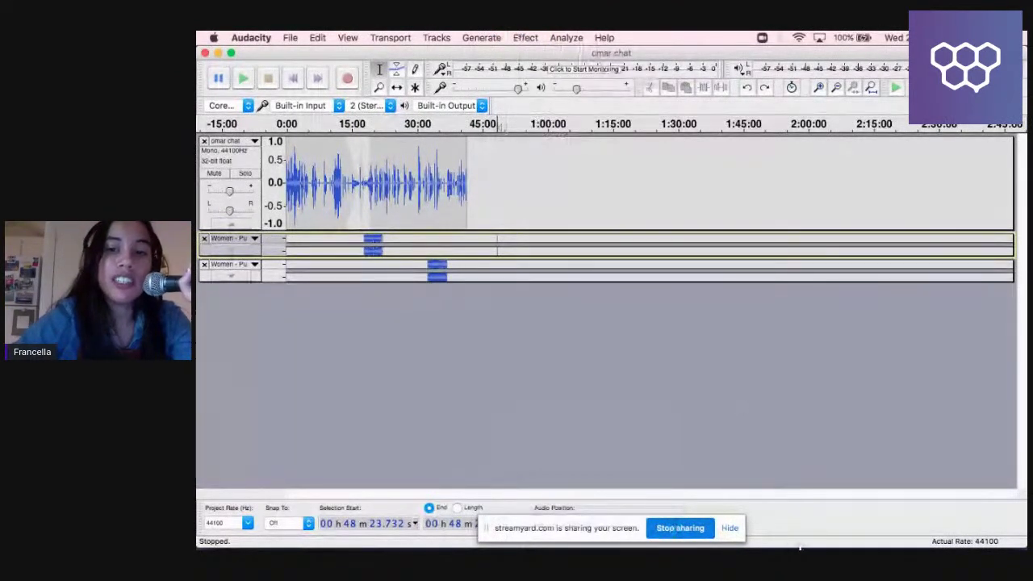
{"action": "mouse_move", "coordinate": [808, 541]}
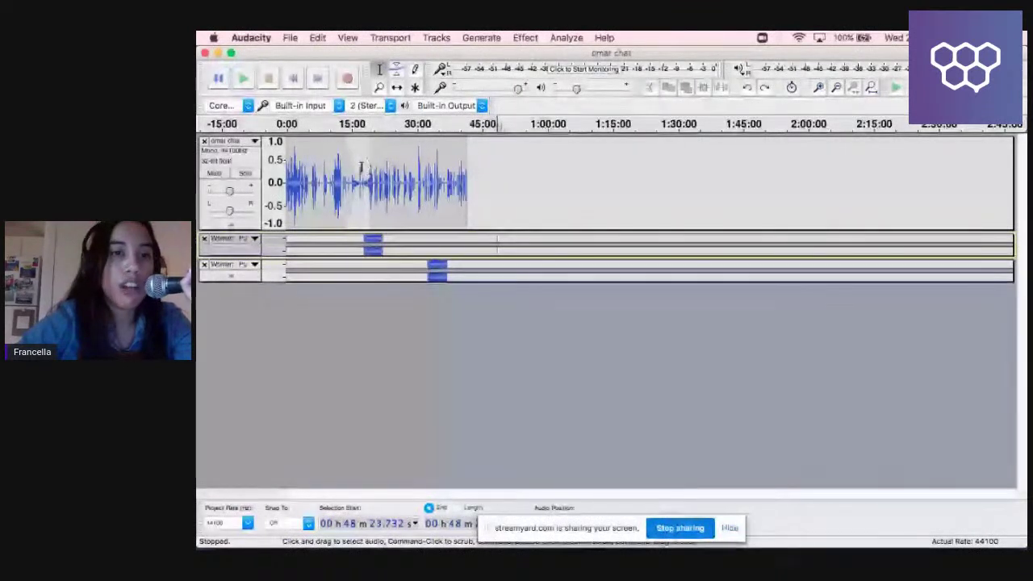
Switch to the Become A Radio DJ From Home presentation in Chrome, start the slideshow at slide 15, and advance to the Promote Your Show slide.
{"action": "left_click", "coordinate": [429, 276]}
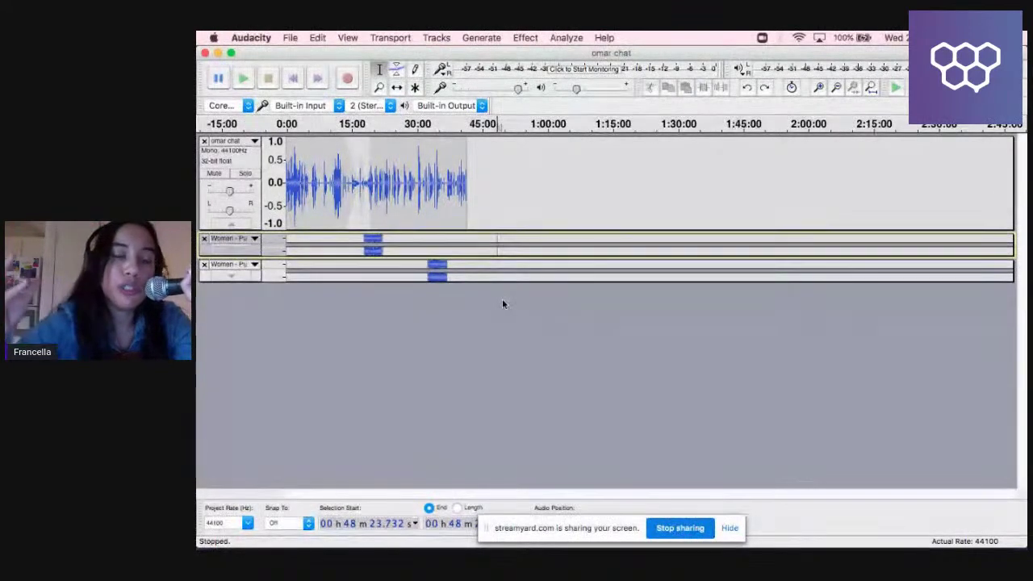
{"action": "mouse_move", "coordinate": [750, 532]}
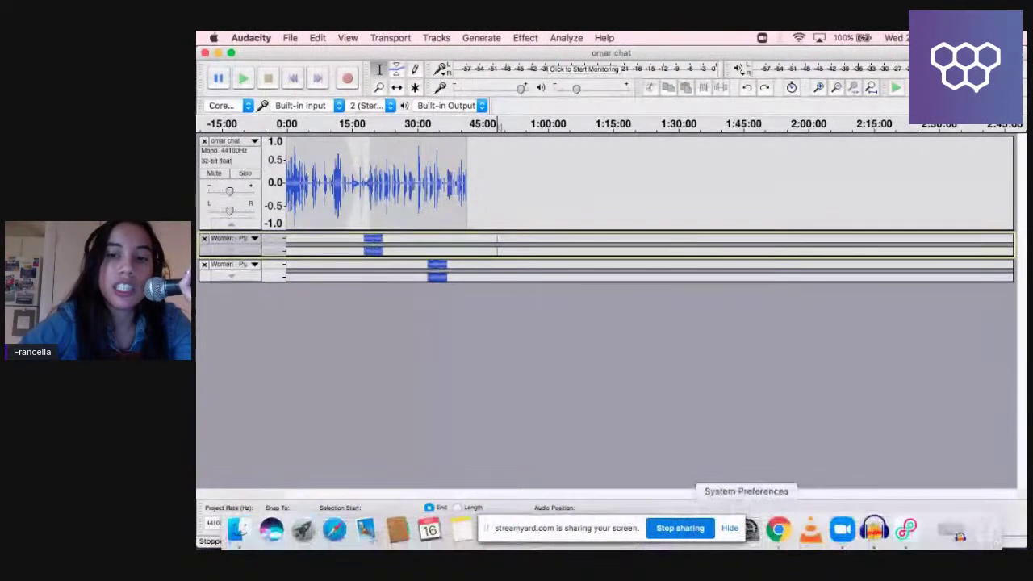
{"action": "left_click", "coordinate": [777, 531]}
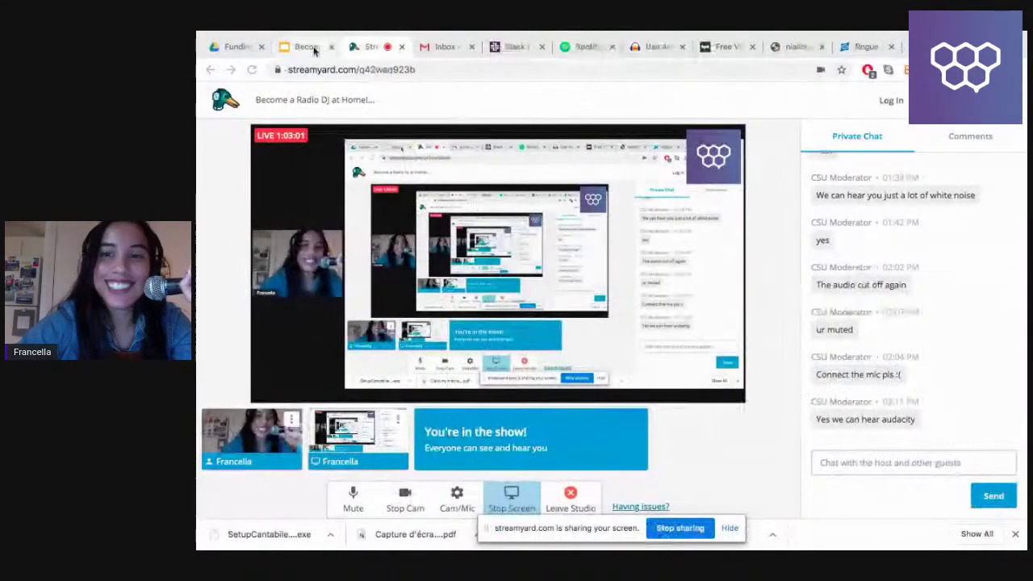
{"action": "left_click", "coordinate": [314, 49]}
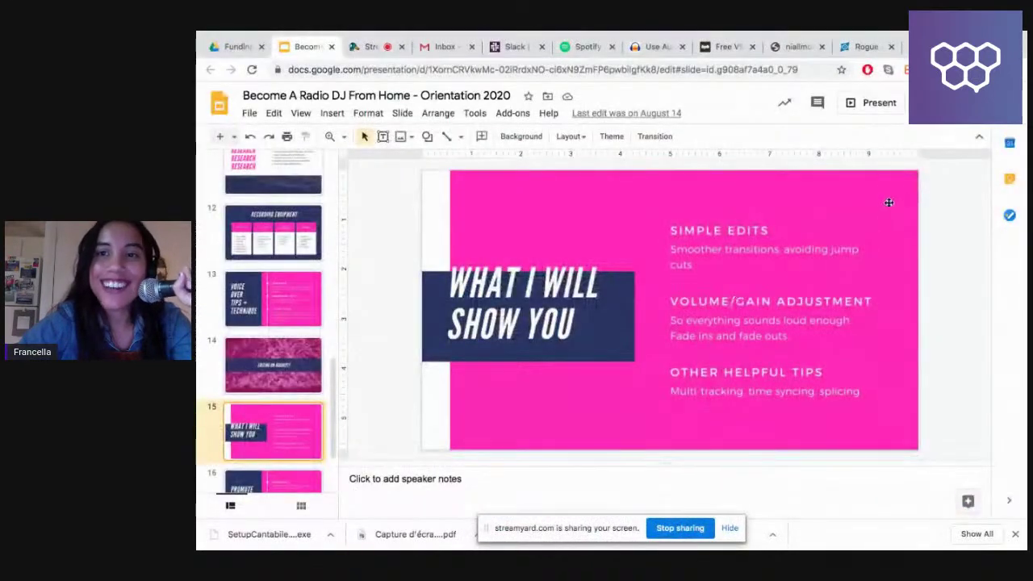
{"action": "left_click", "coordinate": [876, 109]}
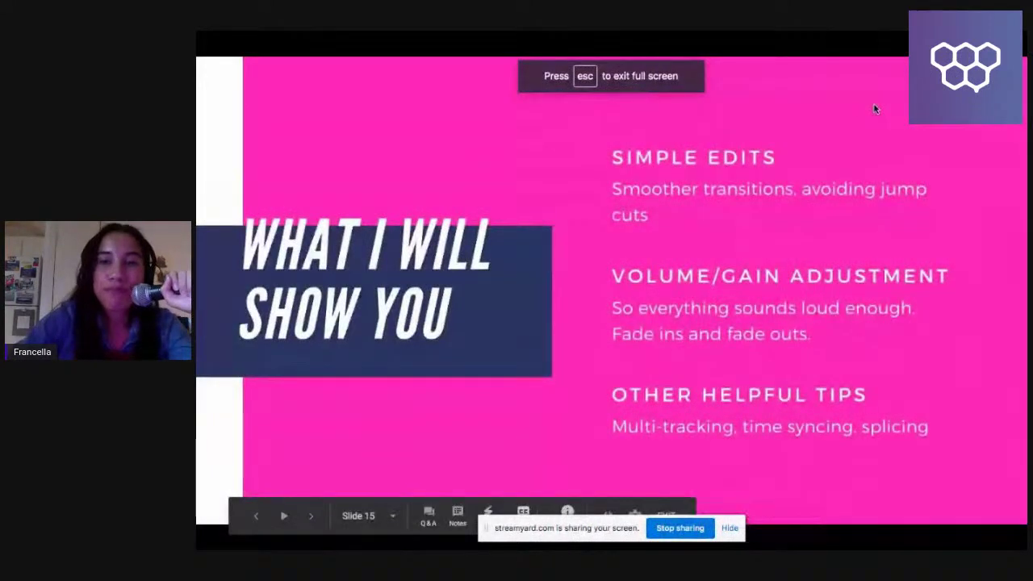
{"action": "key", "text": "Right"}
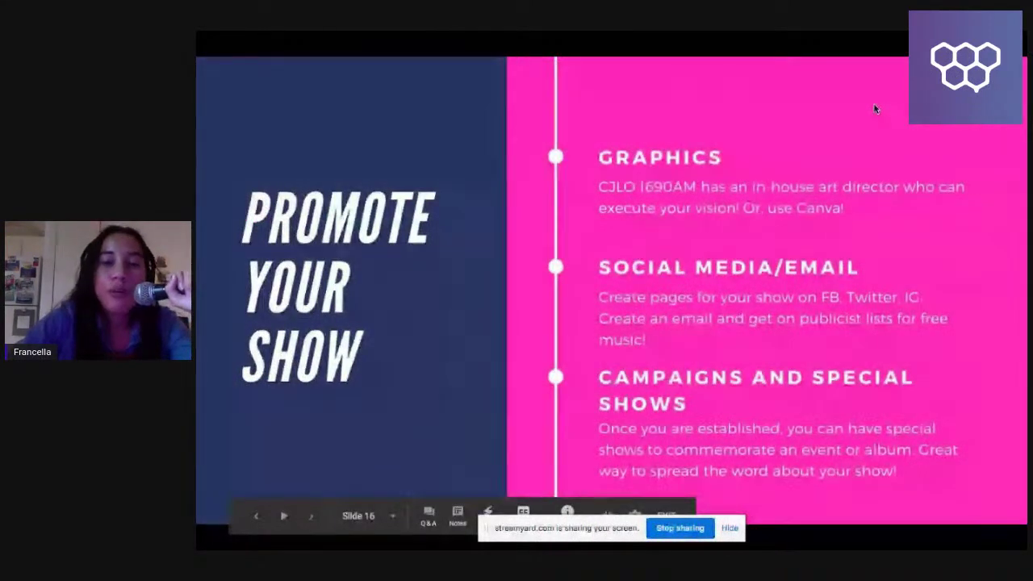